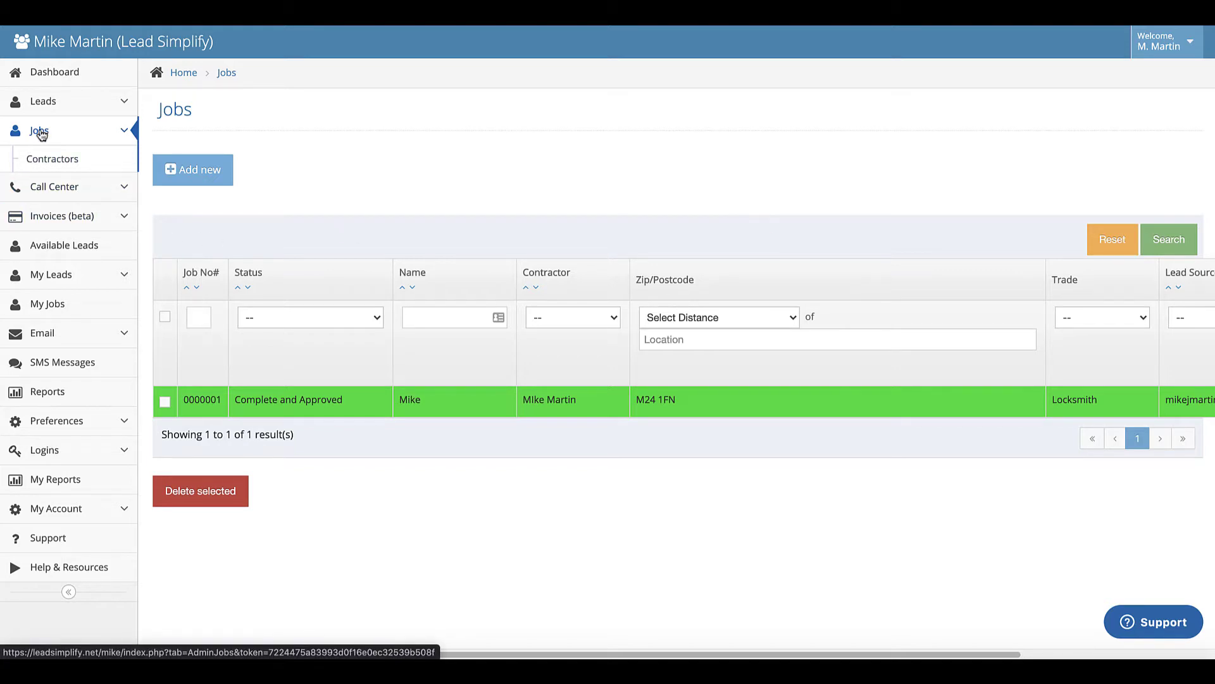
- Open the existing contractor's Details form from Jobs > Contractors, showing approved and on duty
{"action": "left_click", "coordinate": [52, 159]}
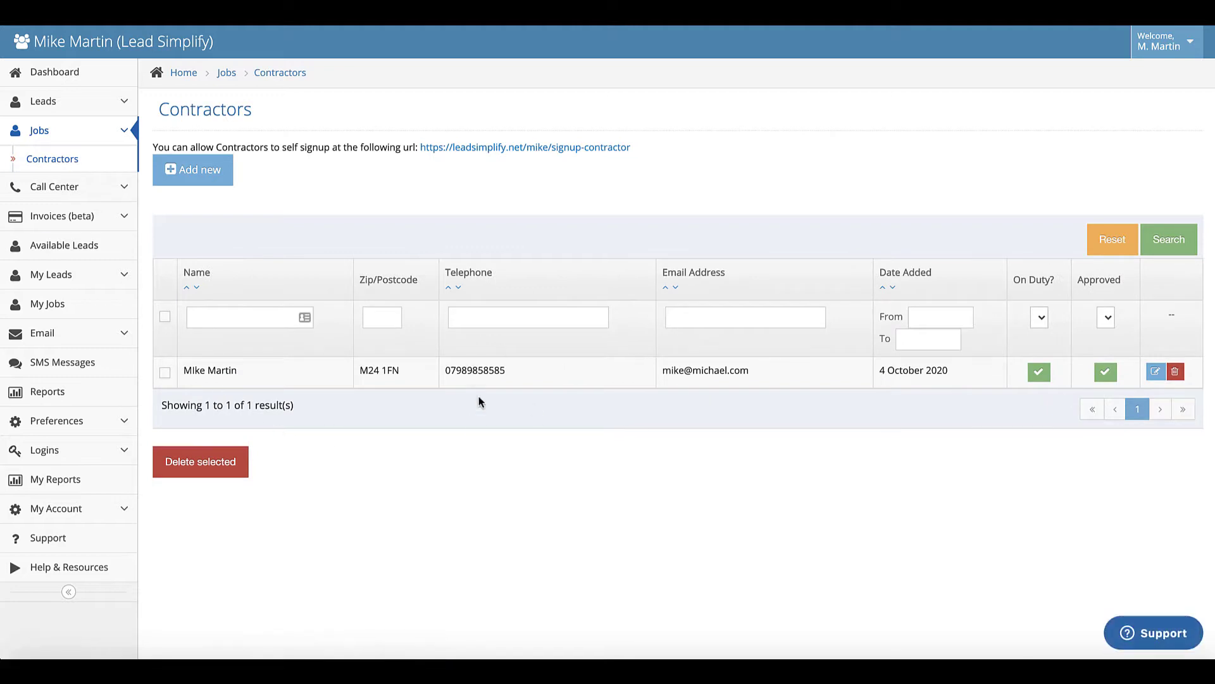
{"action": "left_click", "coordinate": [552, 374]}
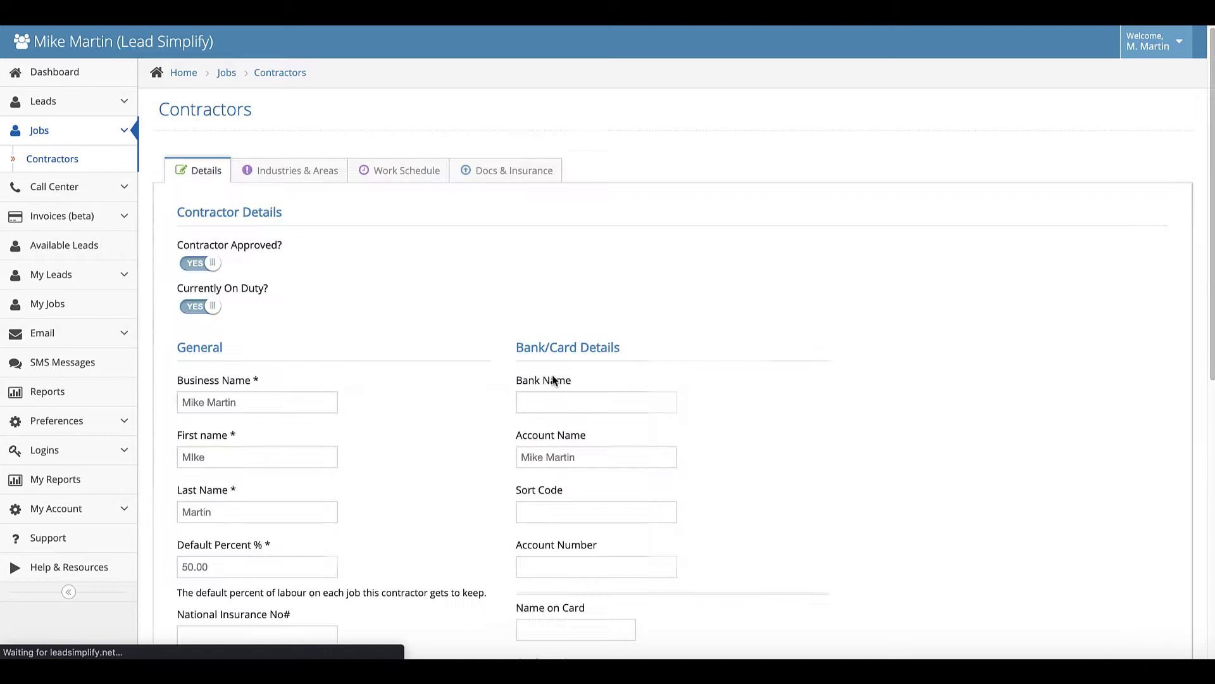
{"action": "scroll", "coordinate": [407, 386], "scroll_direction": "down", "scroll_amount": 1}
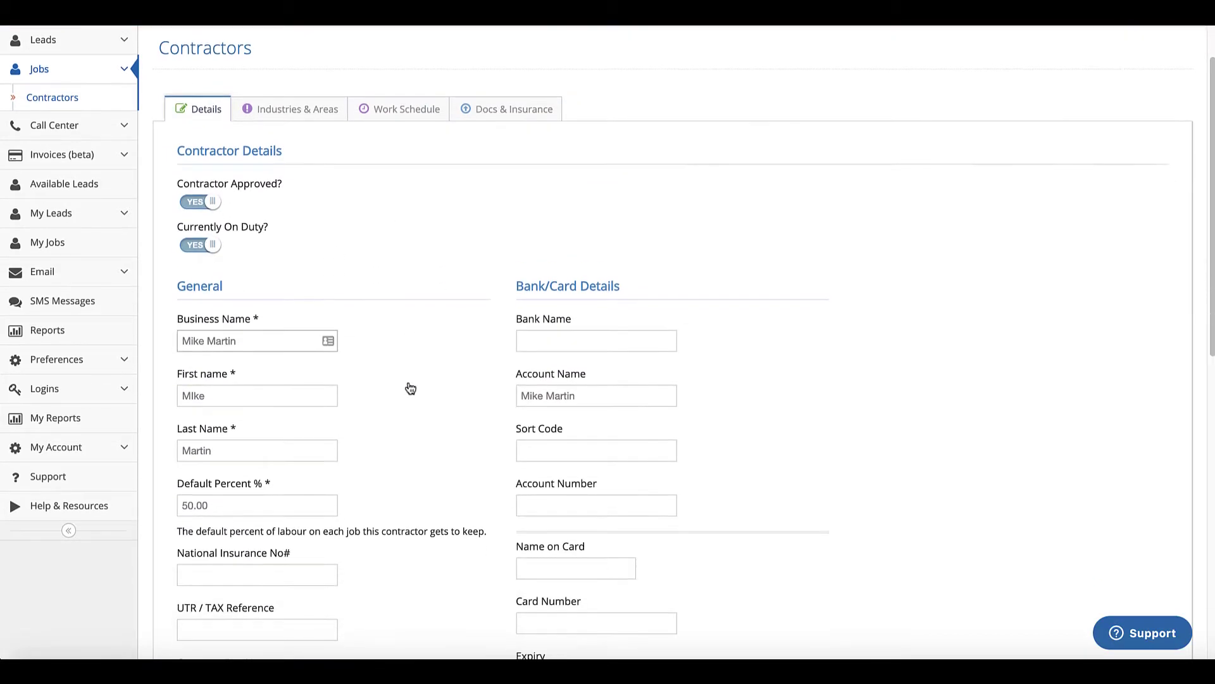
{"action": "scroll", "coordinate": [407, 386], "scroll_direction": "up", "scroll_amount": 1}
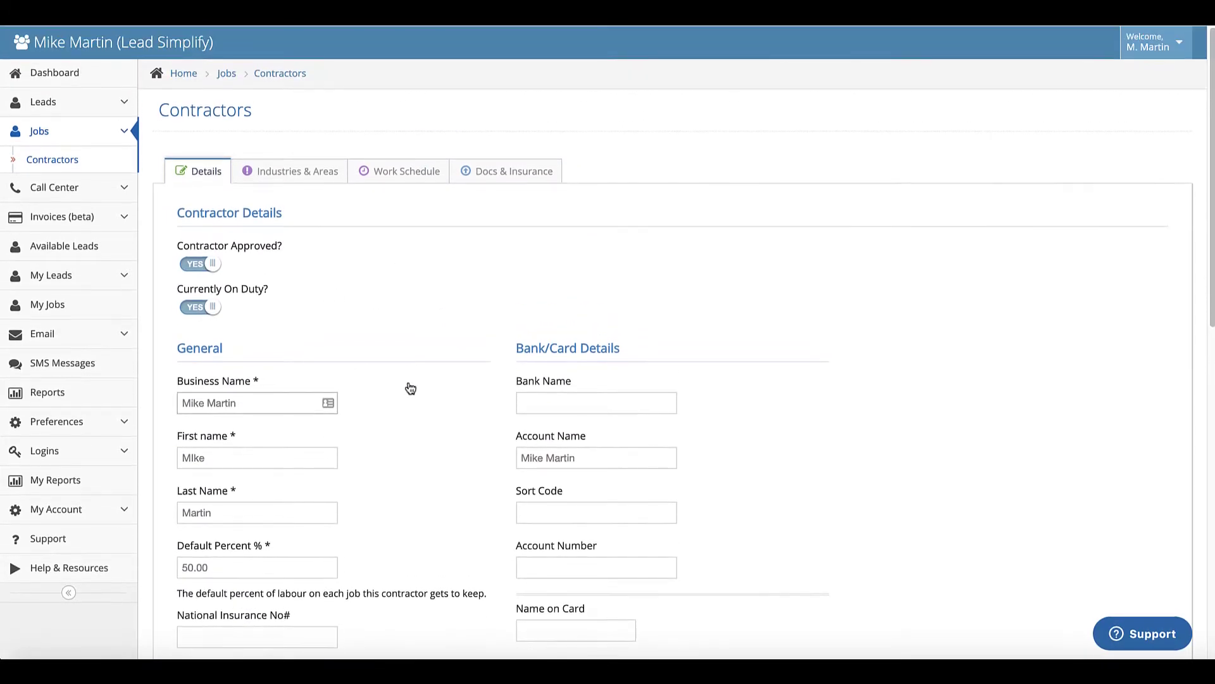
- Start adding a new contractor, leaving it not approved
{"action": "left_click", "coordinate": [55, 159]}
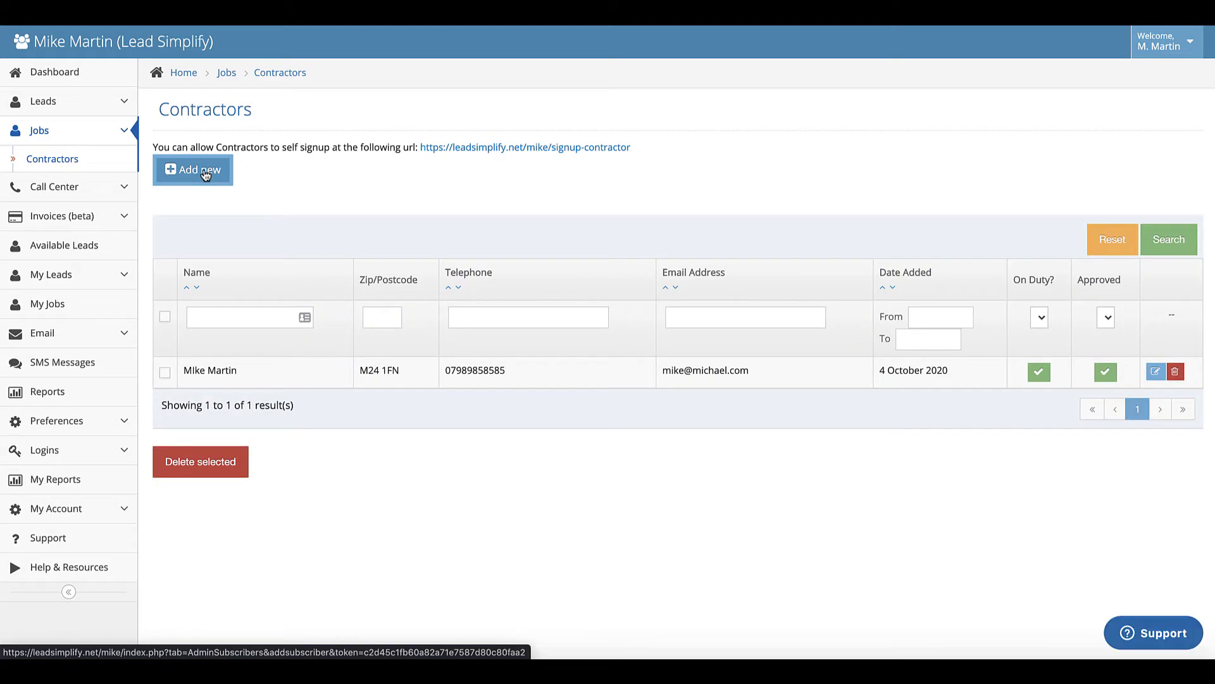
{"action": "left_click", "coordinate": [211, 173]}
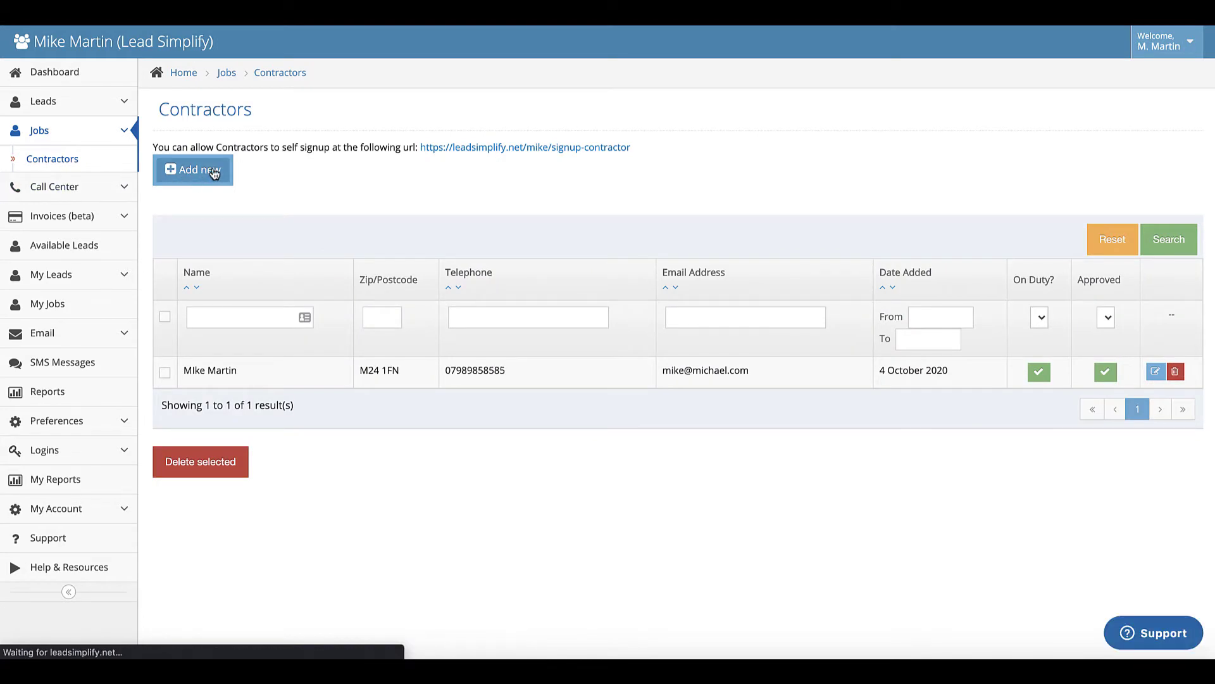
{"action": "scroll", "coordinate": [525, 385], "scroll_direction": "down", "scroll_amount": 10}
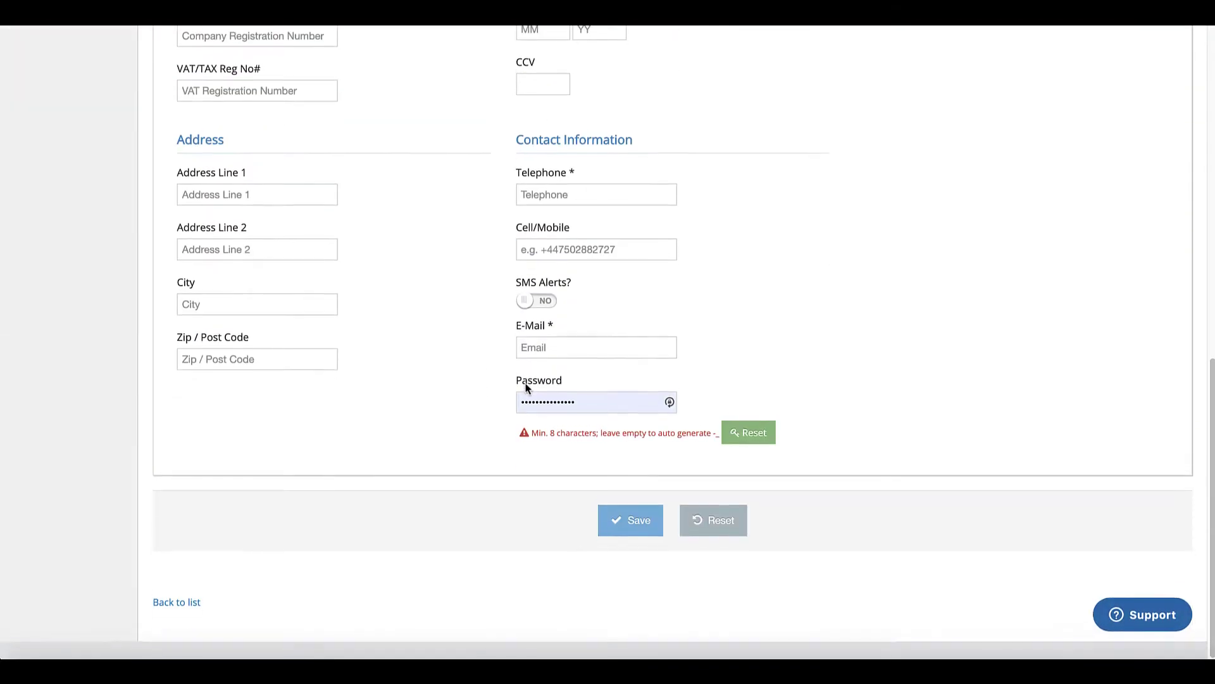
{"action": "scroll", "coordinate": [525, 388], "scroll_direction": "up", "scroll_amount": 10}
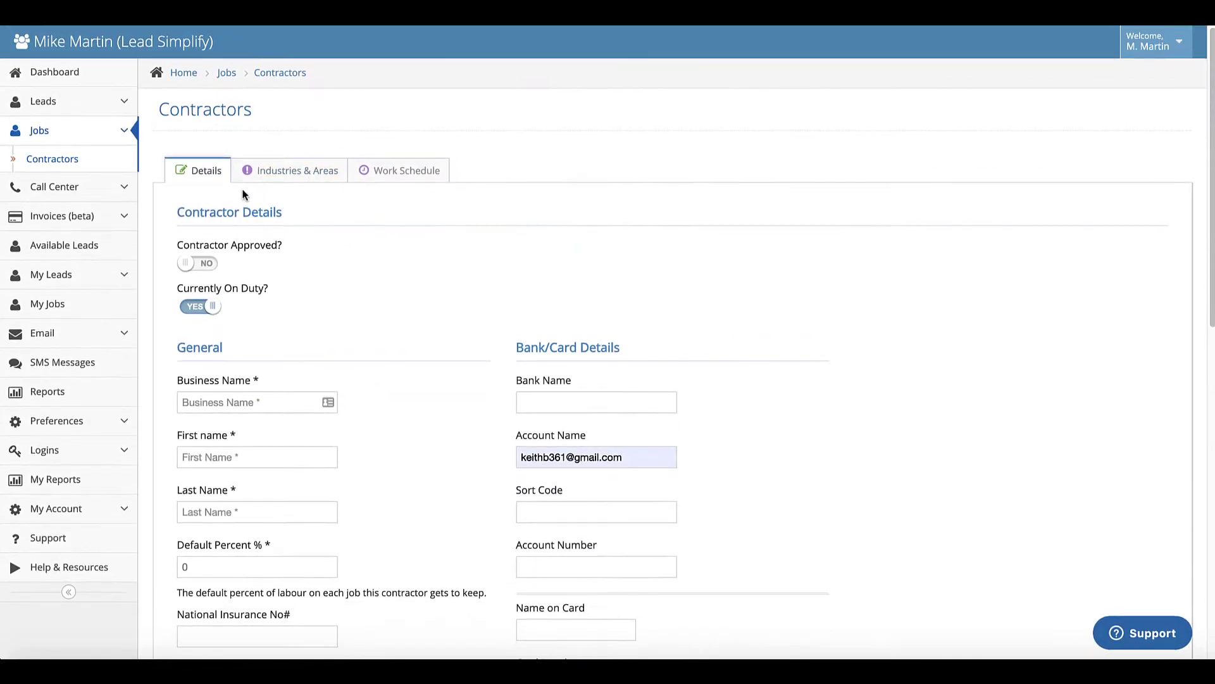
{"action": "left_click", "coordinate": [193, 264]}
{"action": "left_click", "coordinate": [193, 265]}
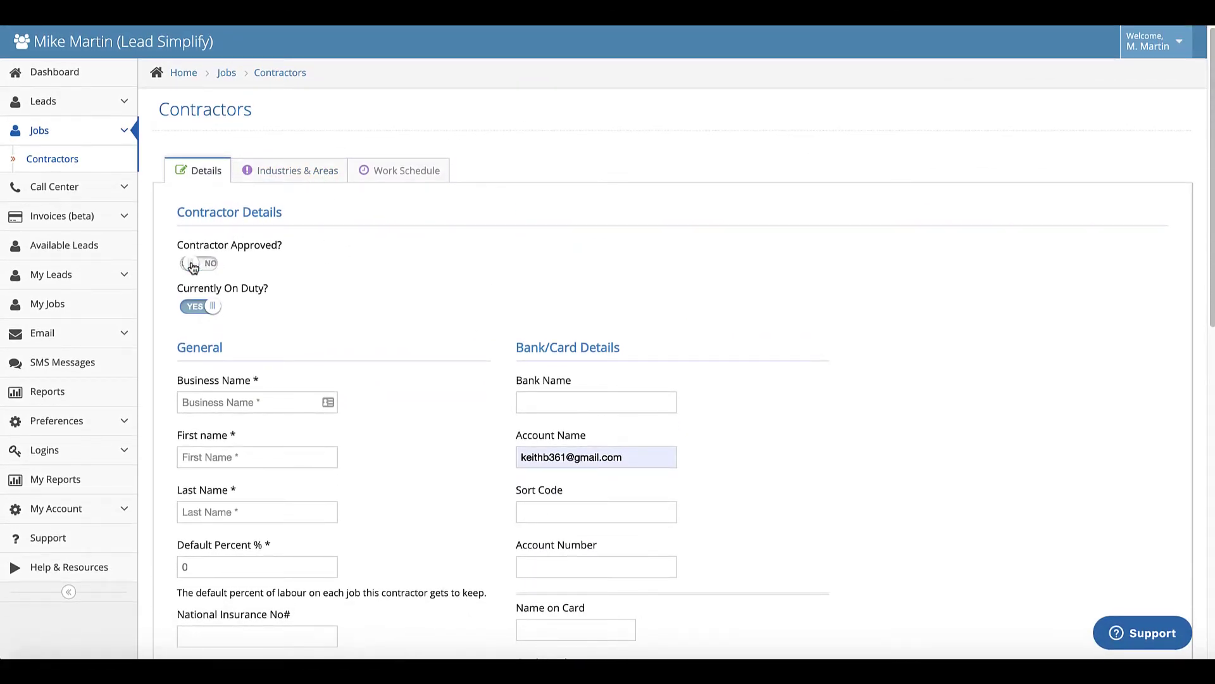
- Set the new contractor's niche to chiropracter under Industries & Areas
{"action": "left_click", "coordinate": [298, 169]}
{"action": "left_click", "coordinate": [246, 230]}
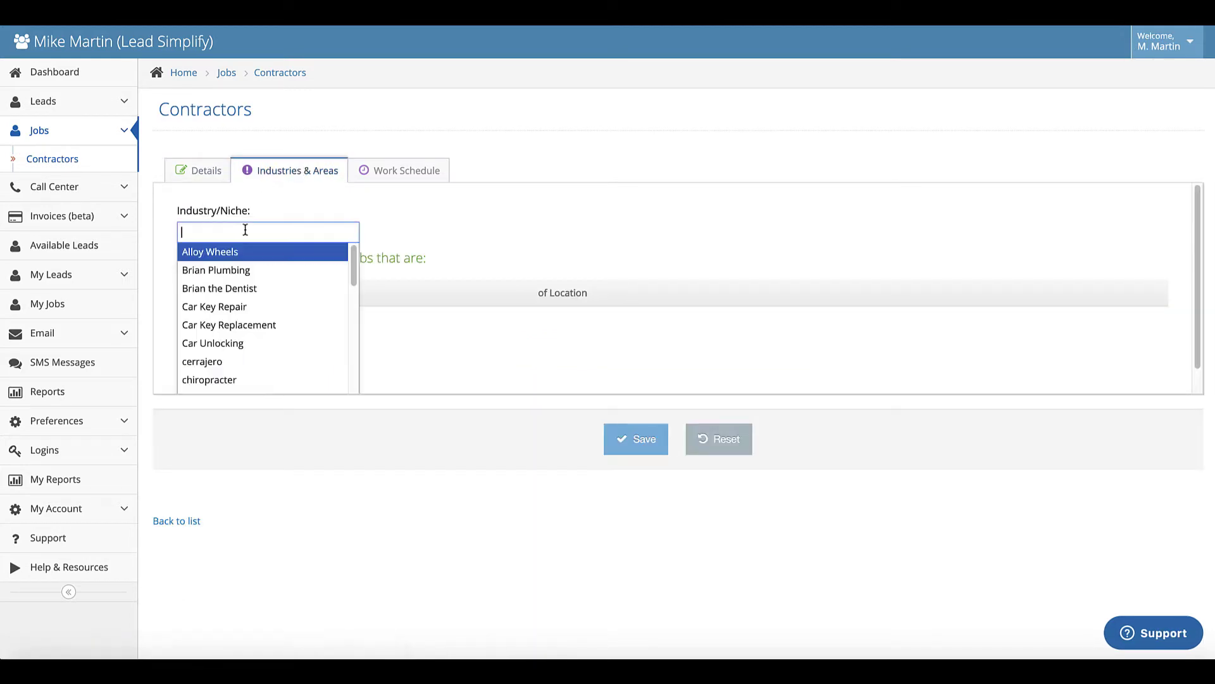
{"action": "scroll", "coordinate": [257, 342], "scroll_direction": "down", "scroll_amount": 5}
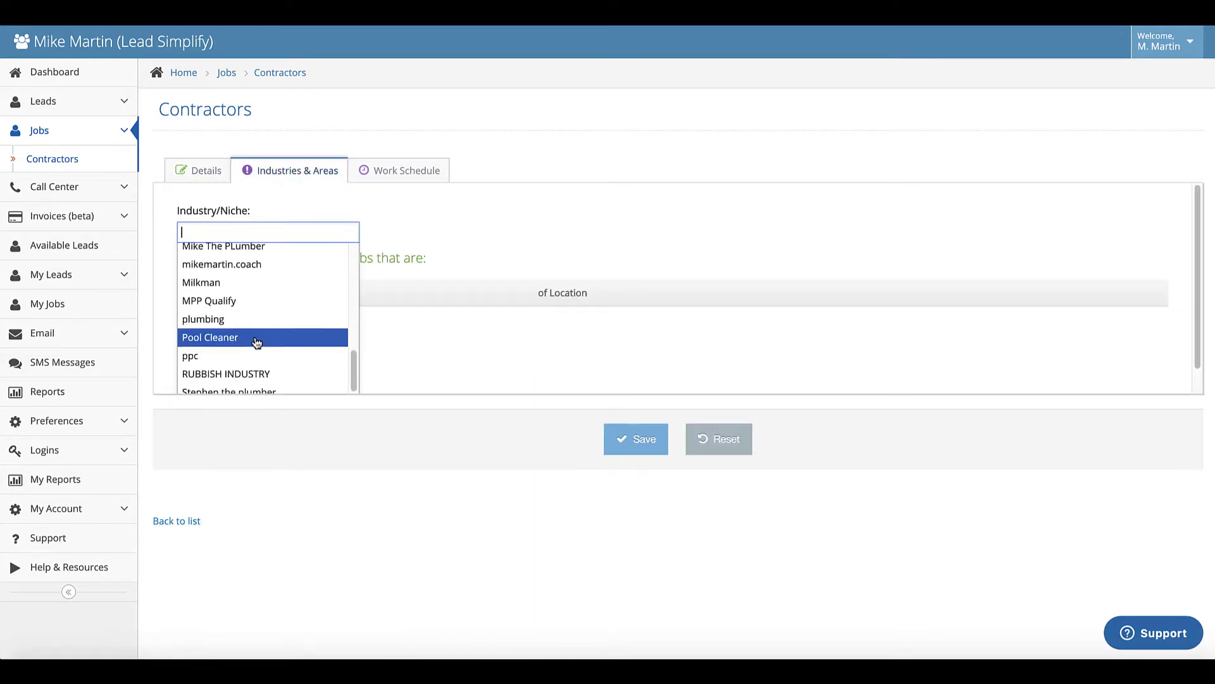
{"action": "scroll", "coordinate": [256, 342], "scroll_direction": "up", "scroll_amount": 4}
{"action": "left_click", "coordinate": [225, 309]}
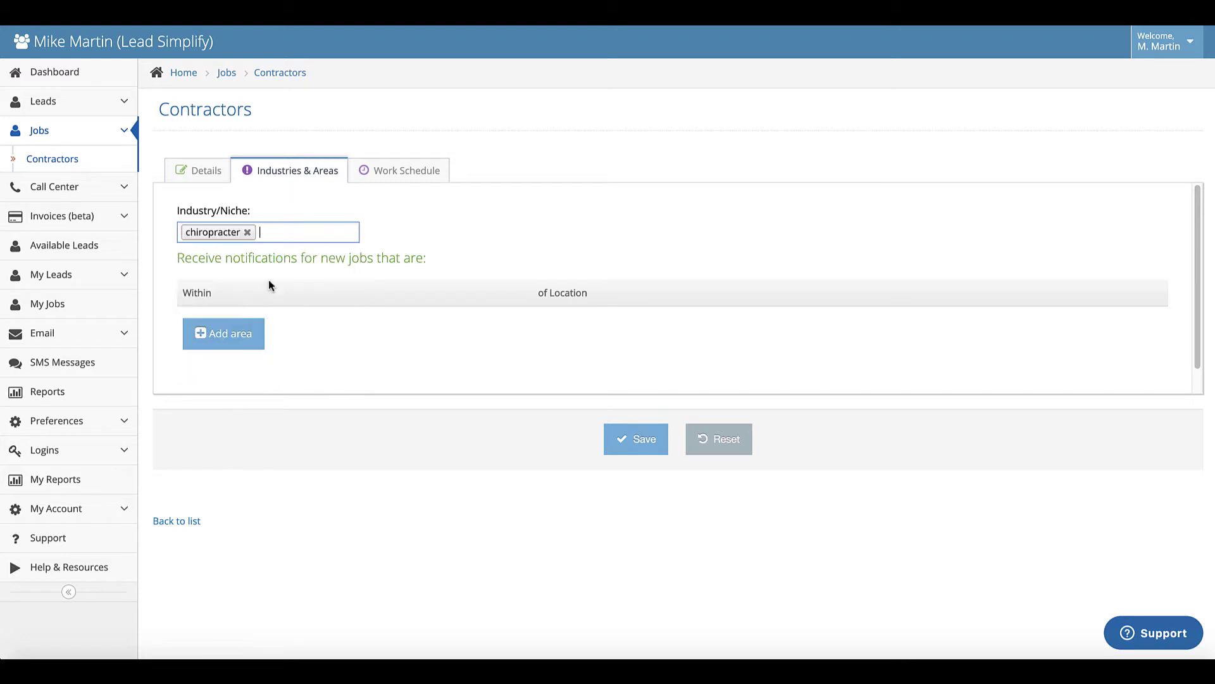
- Add a 25-mile service area around Miami, FL, USA and save the contractor
{"action": "left_click", "coordinate": [225, 333]}
{"action": "left_click", "coordinate": [209, 324]}
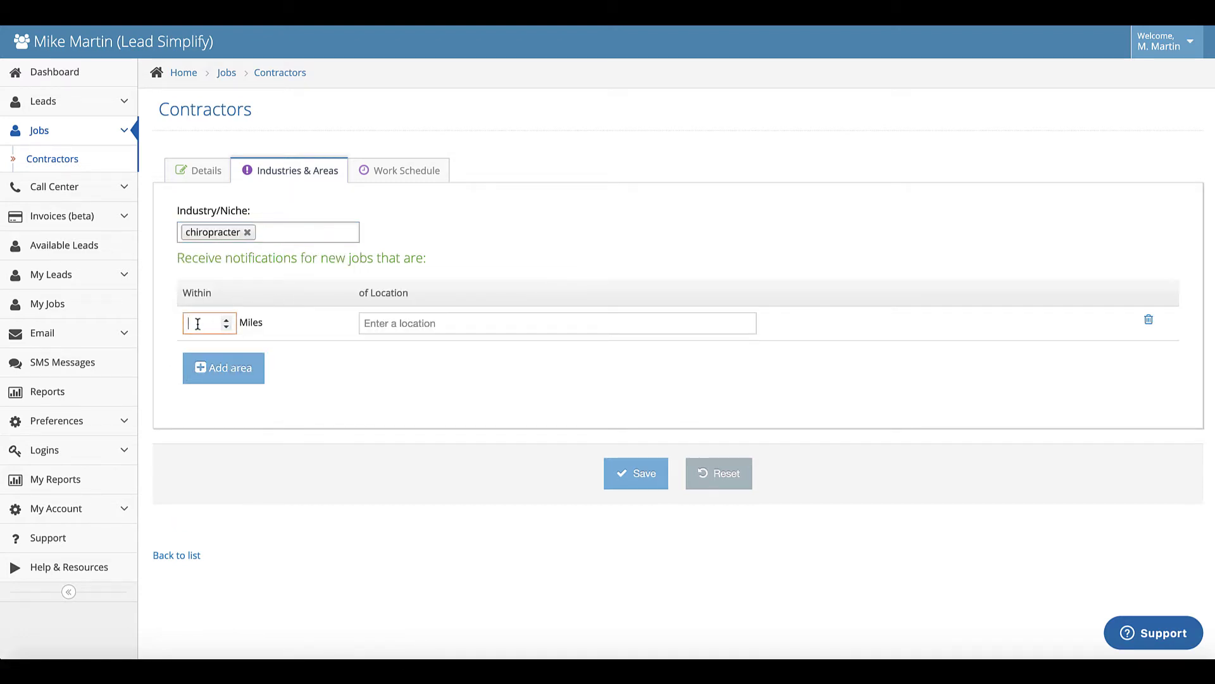
{"action": "left_click", "coordinate": [388, 323]}
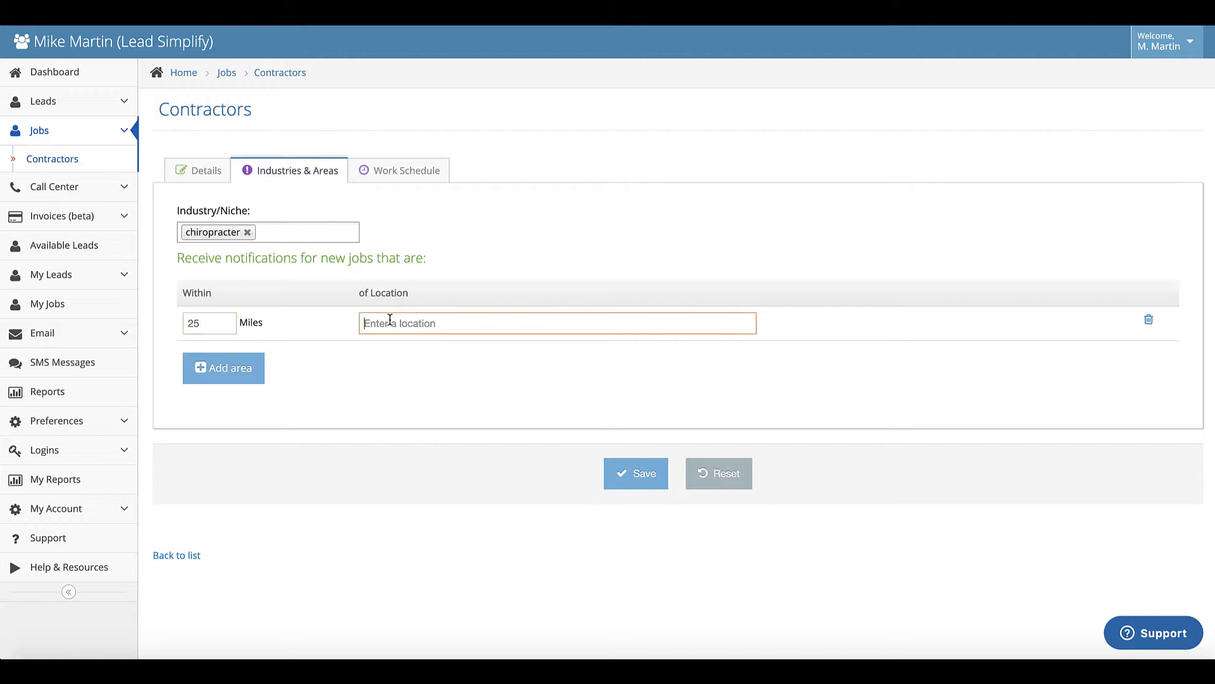
{"action": "type", "text": "miami"}
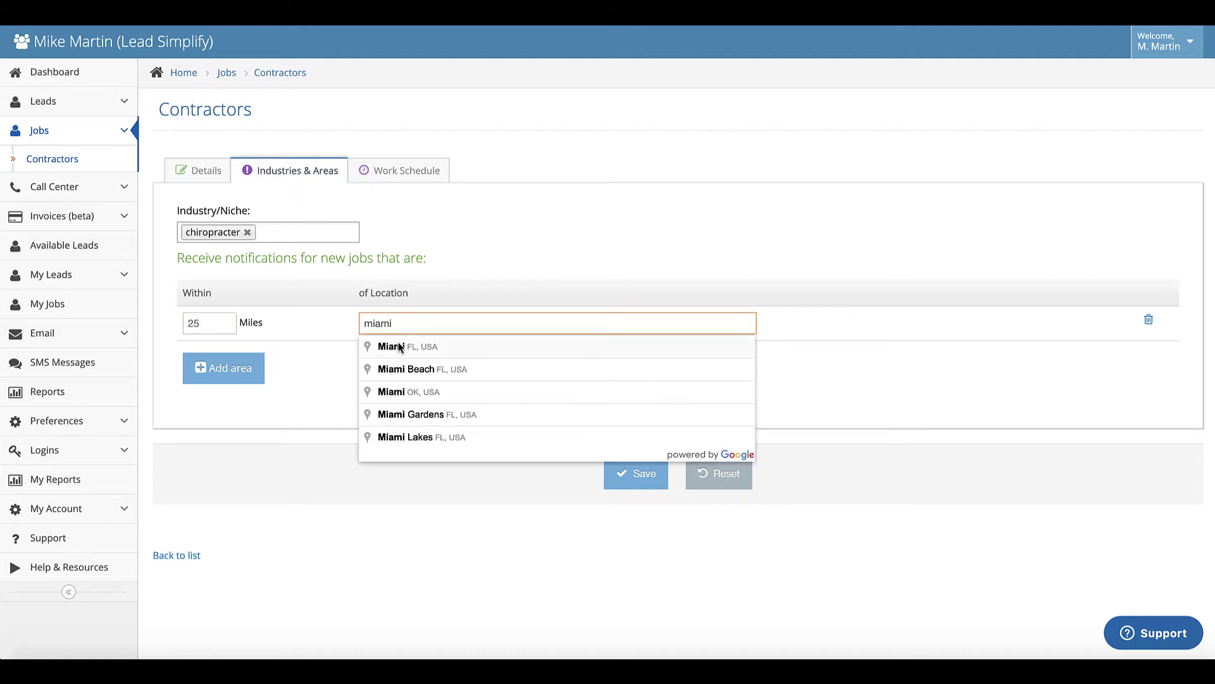
{"action": "left_click", "coordinate": [400, 348]}
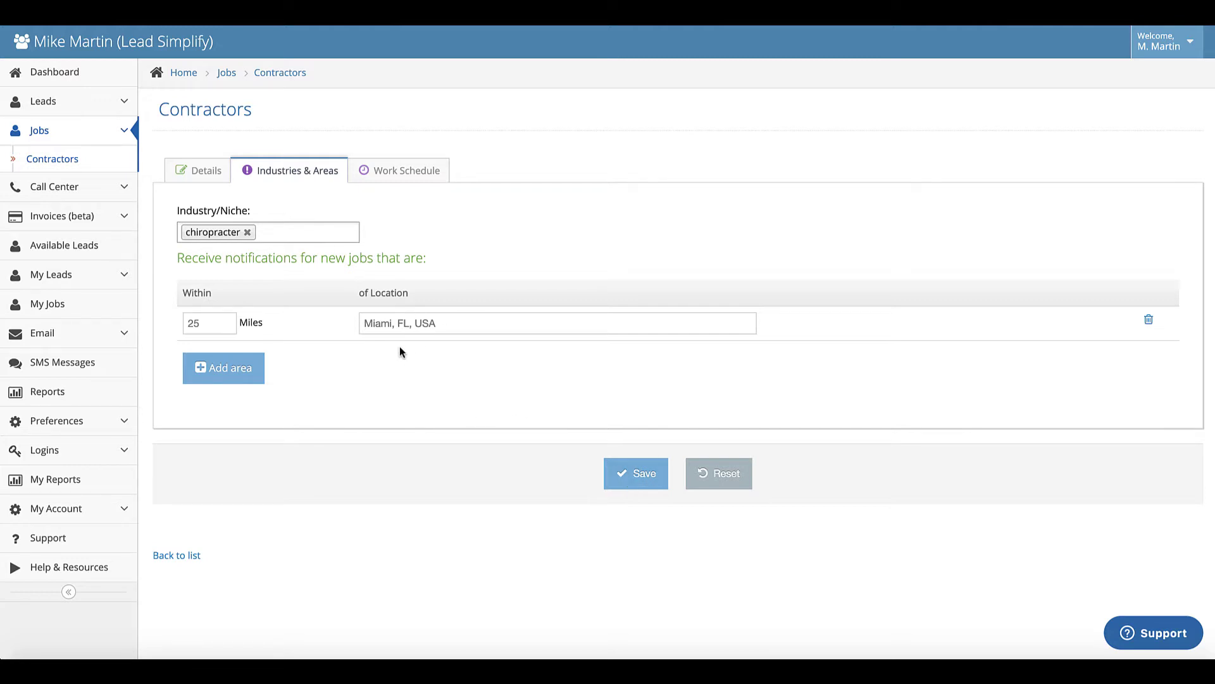
{"action": "left_click", "coordinate": [644, 475]}
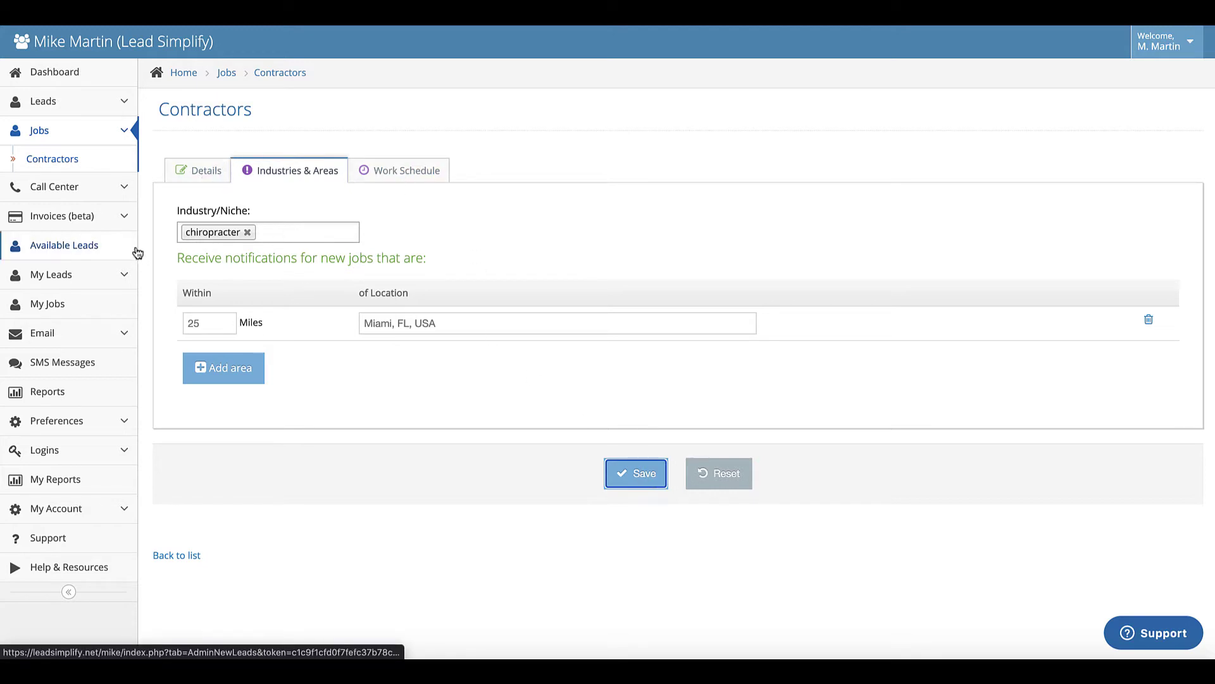
- Open a blank new job form from the Jobs list, then return to Contractors
{"action": "left_click", "coordinate": [42, 133]}
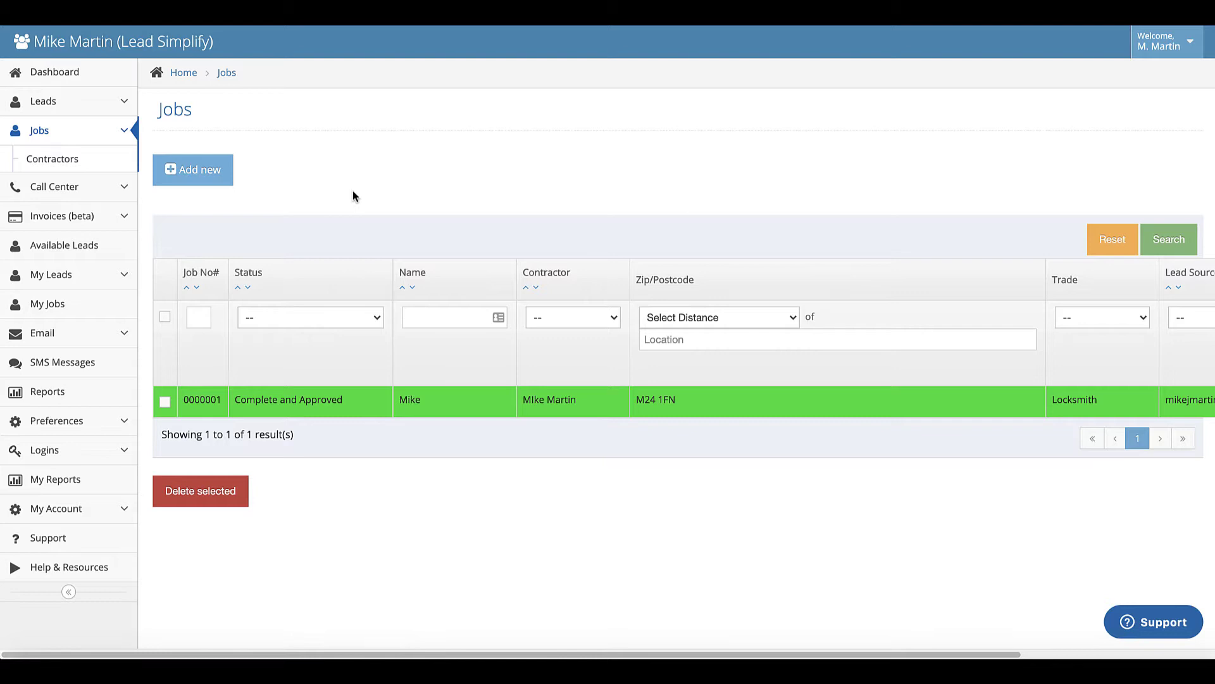
{"action": "left_click", "coordinate": [217, 179]}
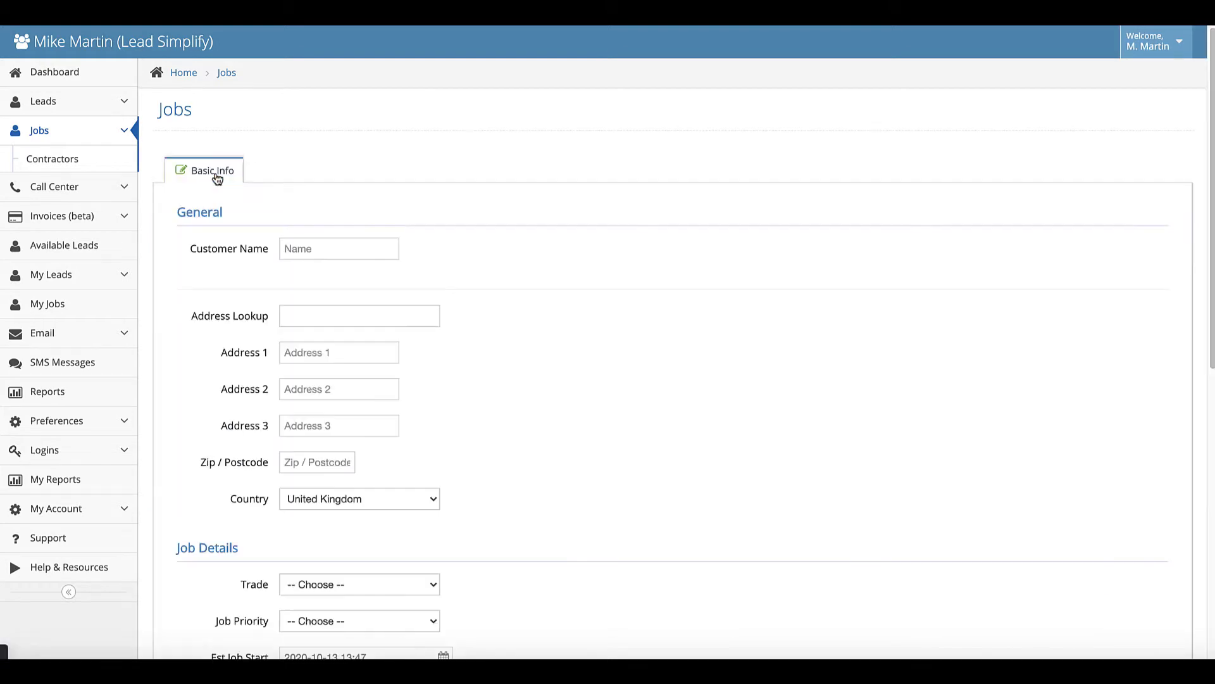
{"action": "left_click", "coordinate": [53, 161]}
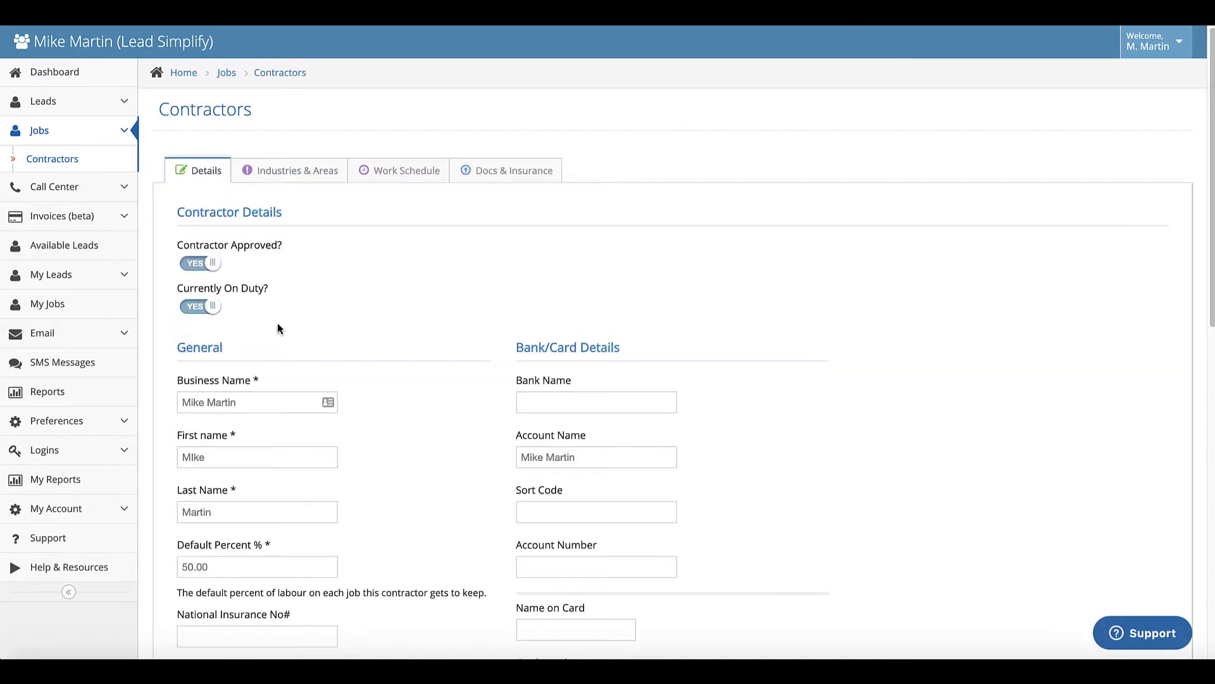
- Select the existing contractor's 50.00 default labour percent value
{"action": "scroll", "coordinate": [373, 341], "scroll_direction": "down", "scroll_amount": 5}
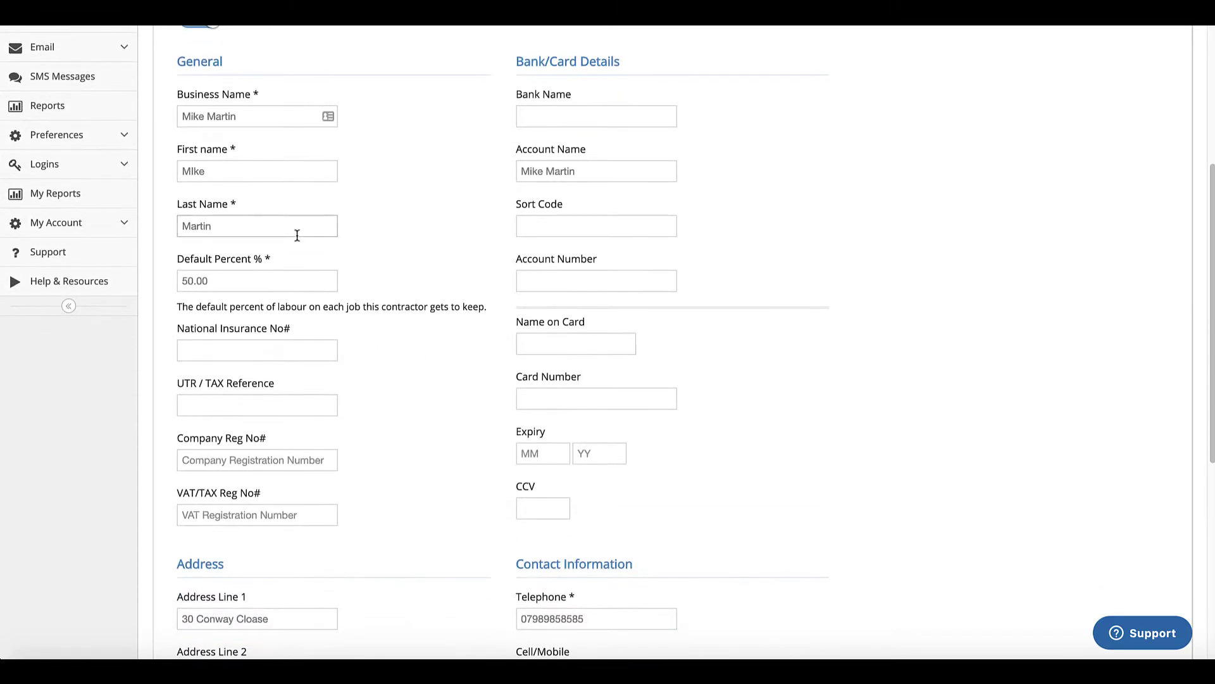
{"action": "left_click_drag", "start_coordinate": [226, 276], "coordinate": [178, 271]}
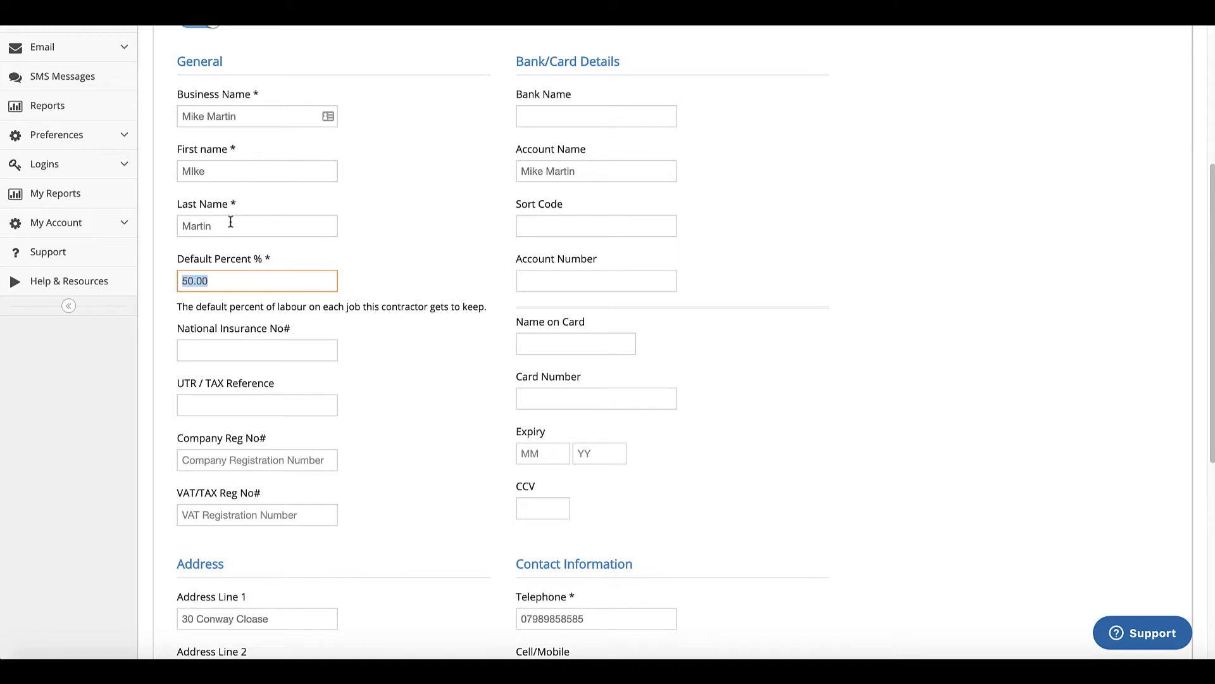
{"action": "left_click", "coordinate": [231, 281]}
{"action": "left_click_drag", "start_coordinate": [231, 281], "coordinate": [164, 279]}
{"action": "key", "text": "Tab"}
{"action": "scroll", "coordinate": [307, 276], "scroll_direction": "up", "scroll_amount": 3}
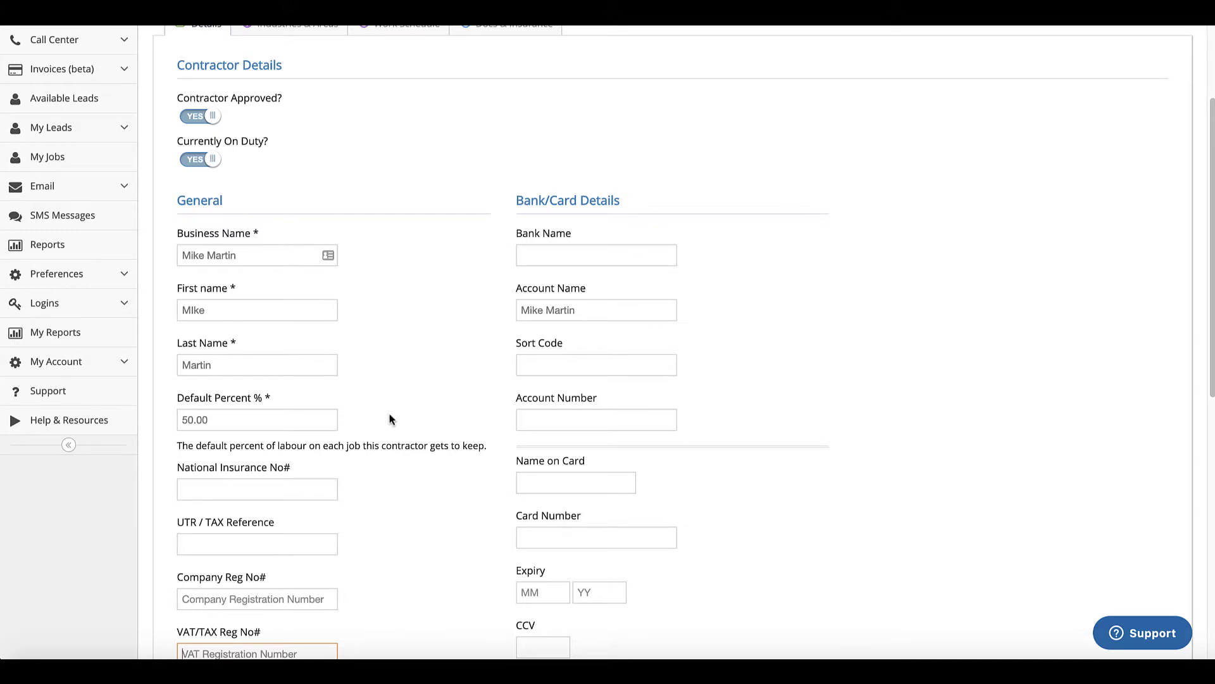
- Reselect the whole 50.00 default percent and review the Locksmith area within 20 miles of Manchester
{"action": "scroll", "coordinate": [492, 398], "scroll_direction": "down", "scroll_amount": 2}
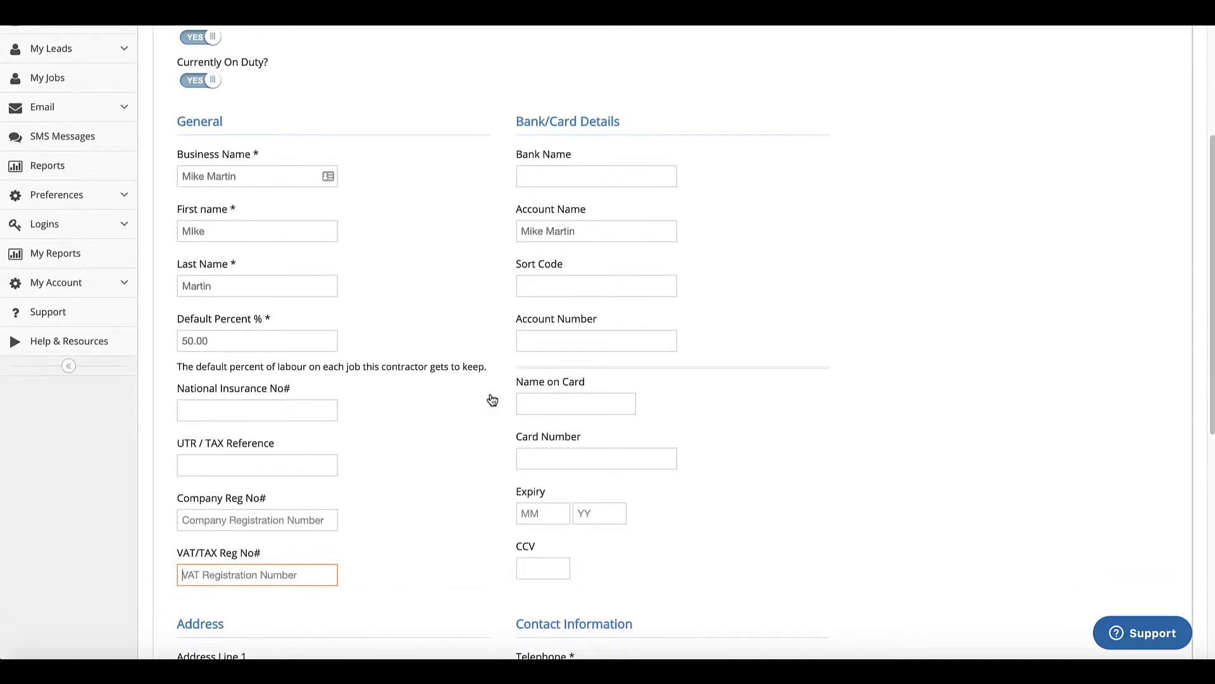
{"action": "scroll", "coordinate": [453, 427], "scroll_direction": "up", "scroll_amount": 1}
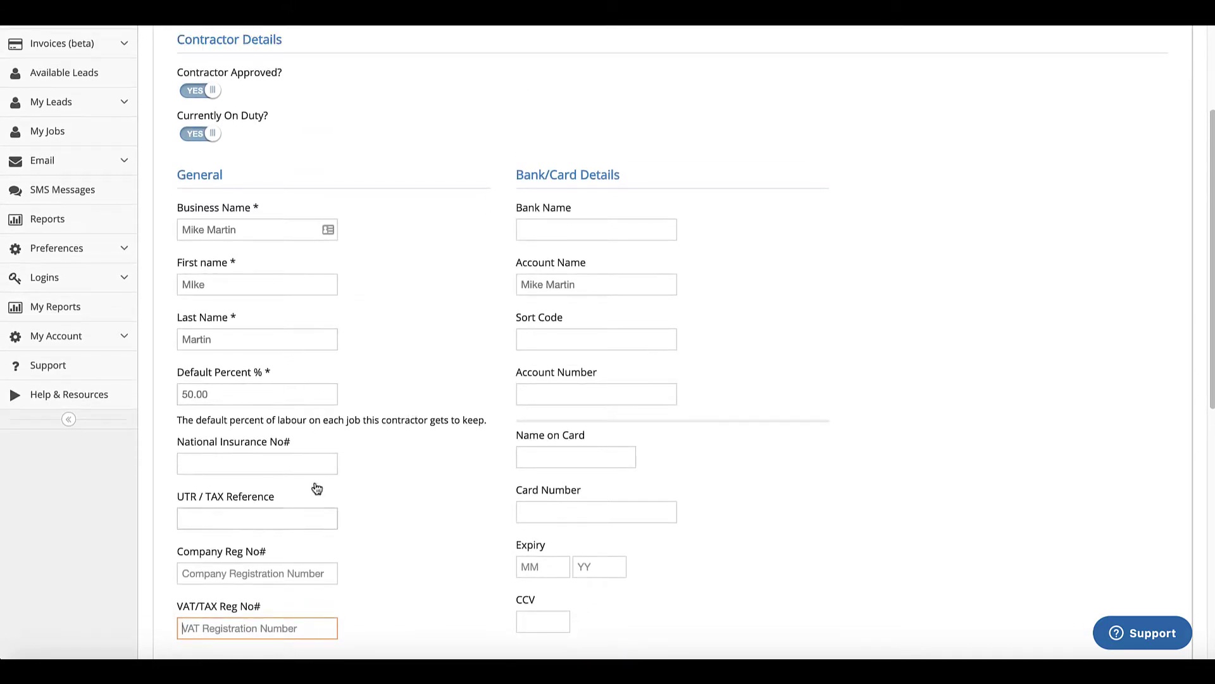
{"action": "scroll", "coordinate": [362, 509], "scroll_direction": "down", "scroll_amount": 2}
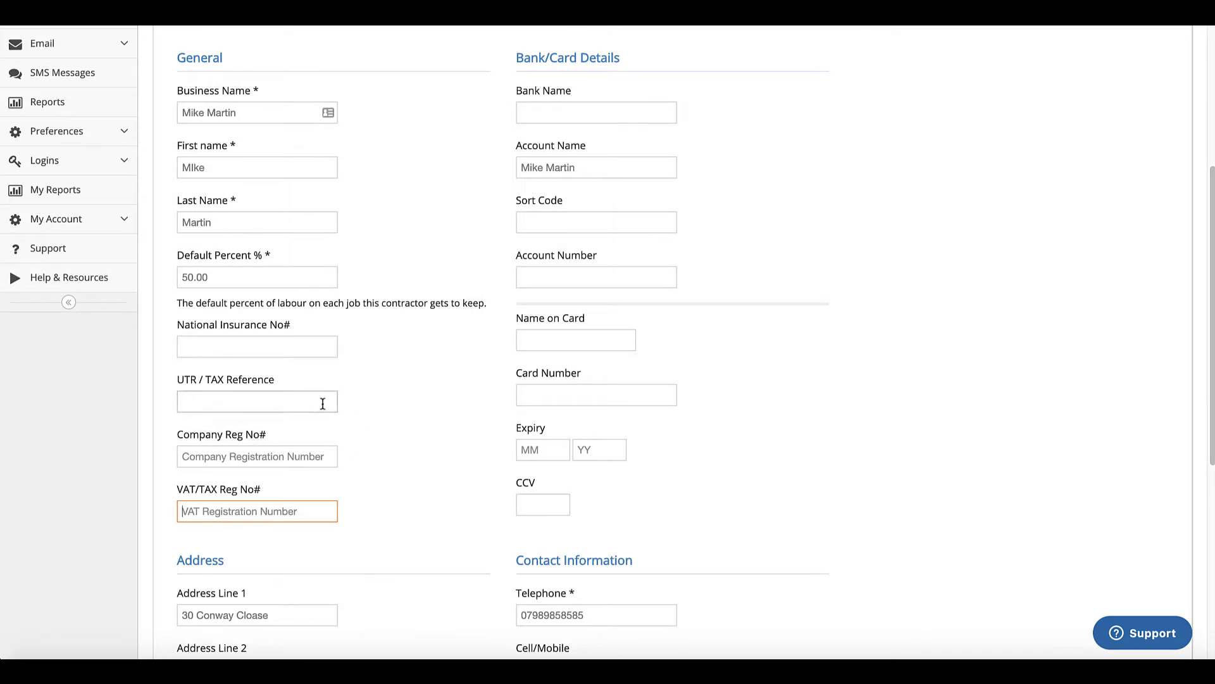
{"action": "scroll", "coordinate": [323, 403], "scroll_direction": "up", "scroll_amount": 2}
{"action": "left_click", "coordinate": [253, 359]}
{"action": "double_click", "coordinate": [253, 359]}
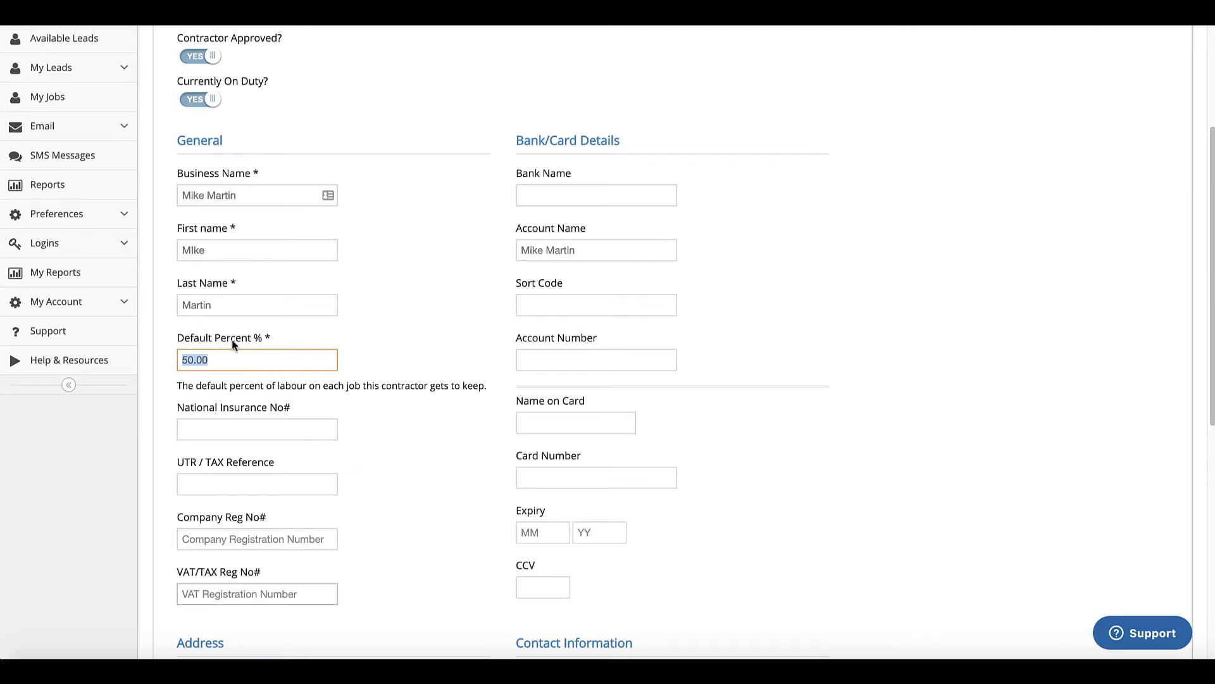
{"action": "scroll", "coordinate": [353, 288], "scroll_direction": "up", "scroll_amount": 4}
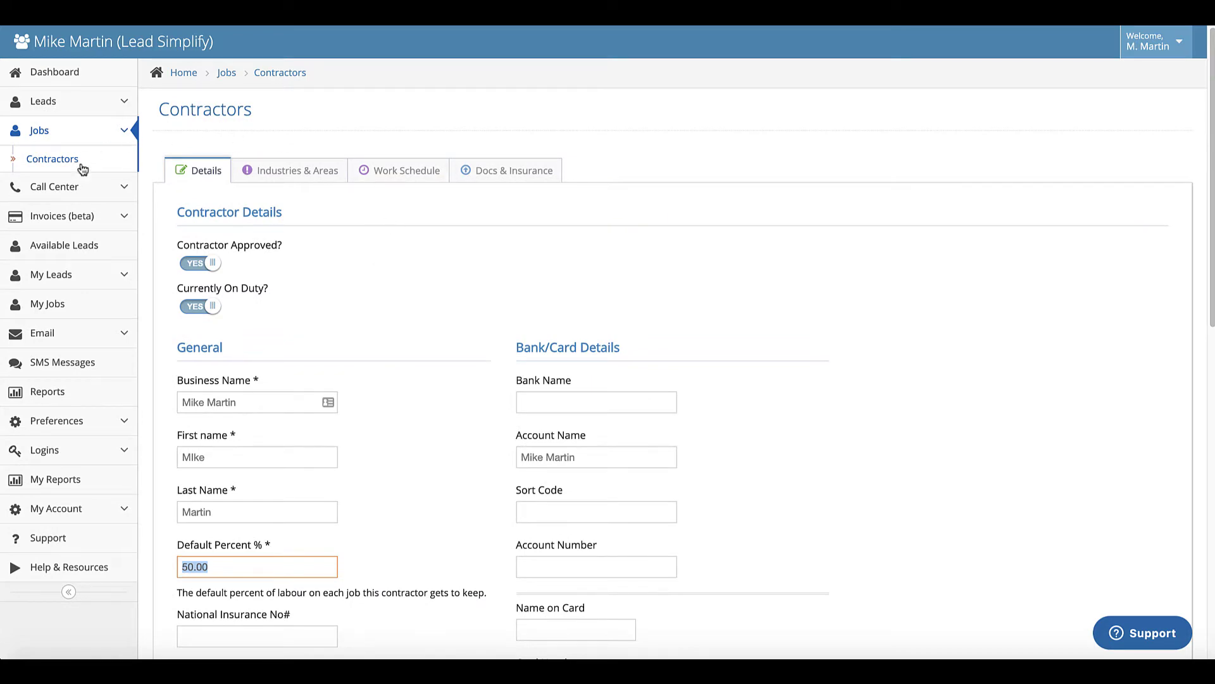
{"action": "scroll", "coordinate": [339, 279], "scroll_direction": "down", "scroll_amount": 3}
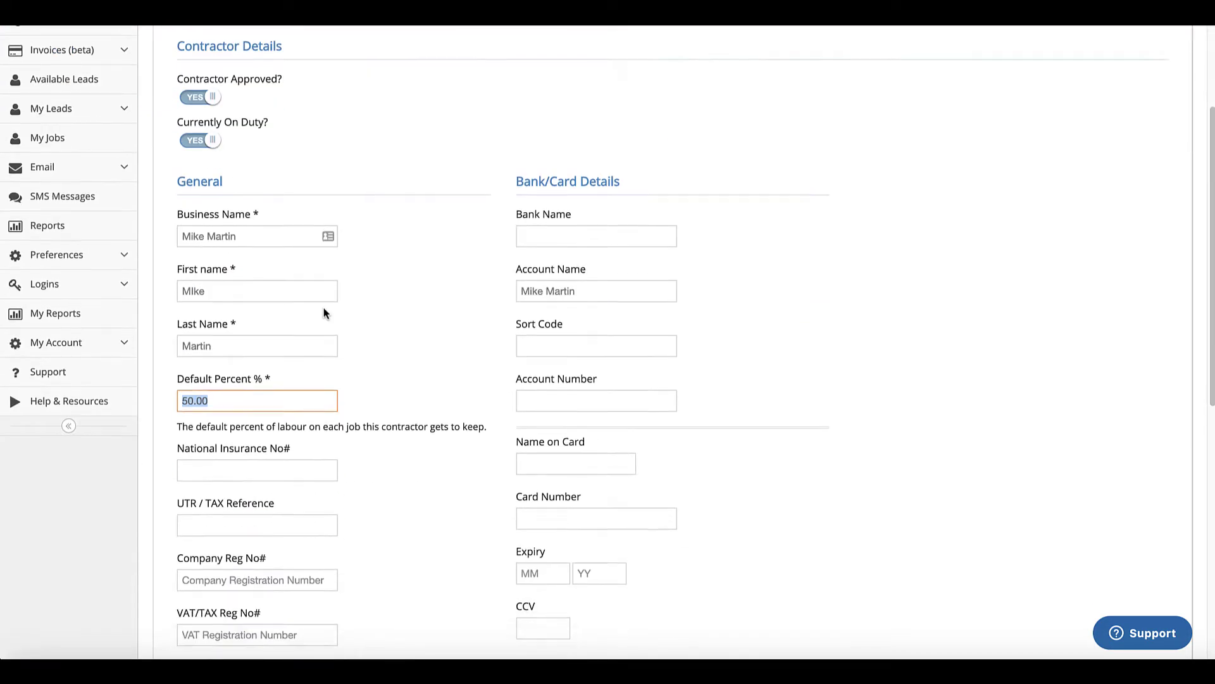
{"action": "scroll", "coordinate": [323, 312], "scroll_direction": "up", "scroll_amount": 3}
{"action": "left_click", "coordinate": [280, 169]}
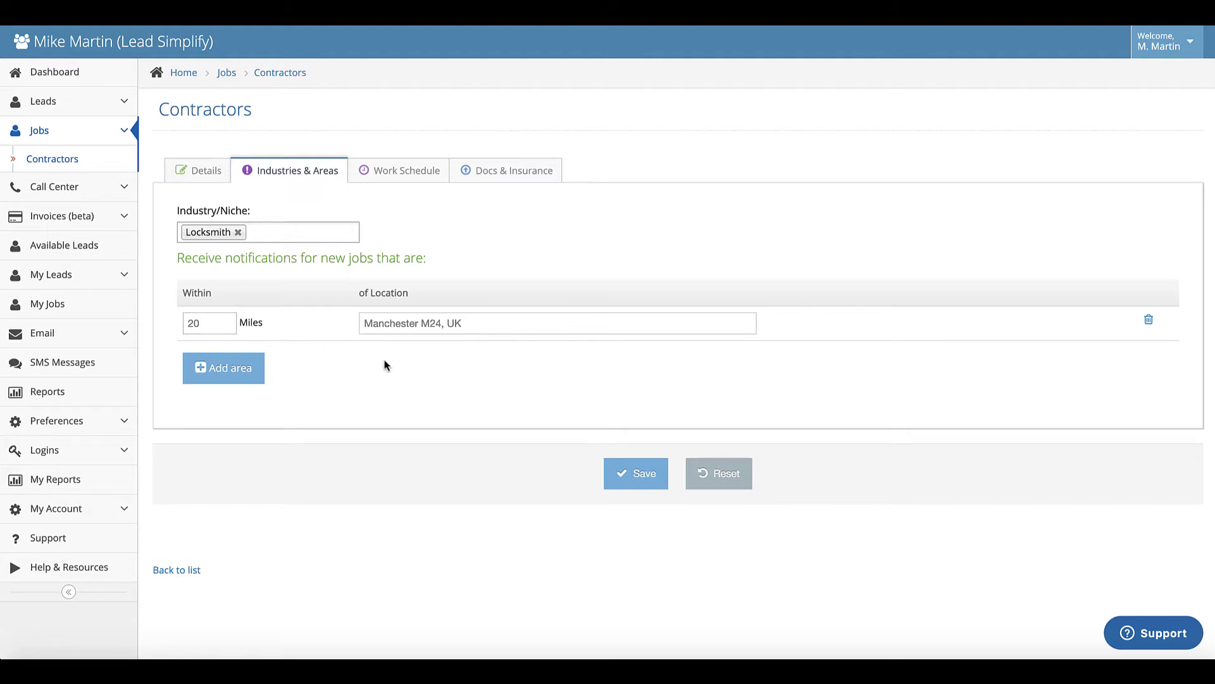
{"action": "left_click", "coordinate": [409, 171]}
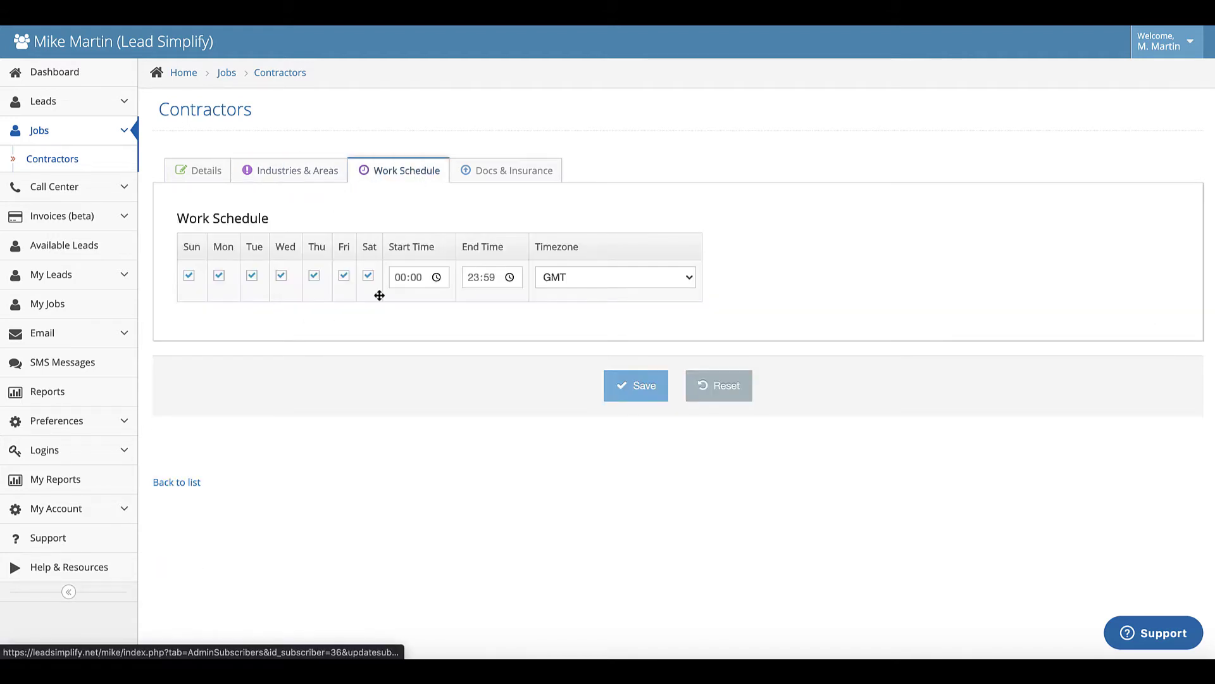
{"action": "left_click", "coordinate": [521, 182]}
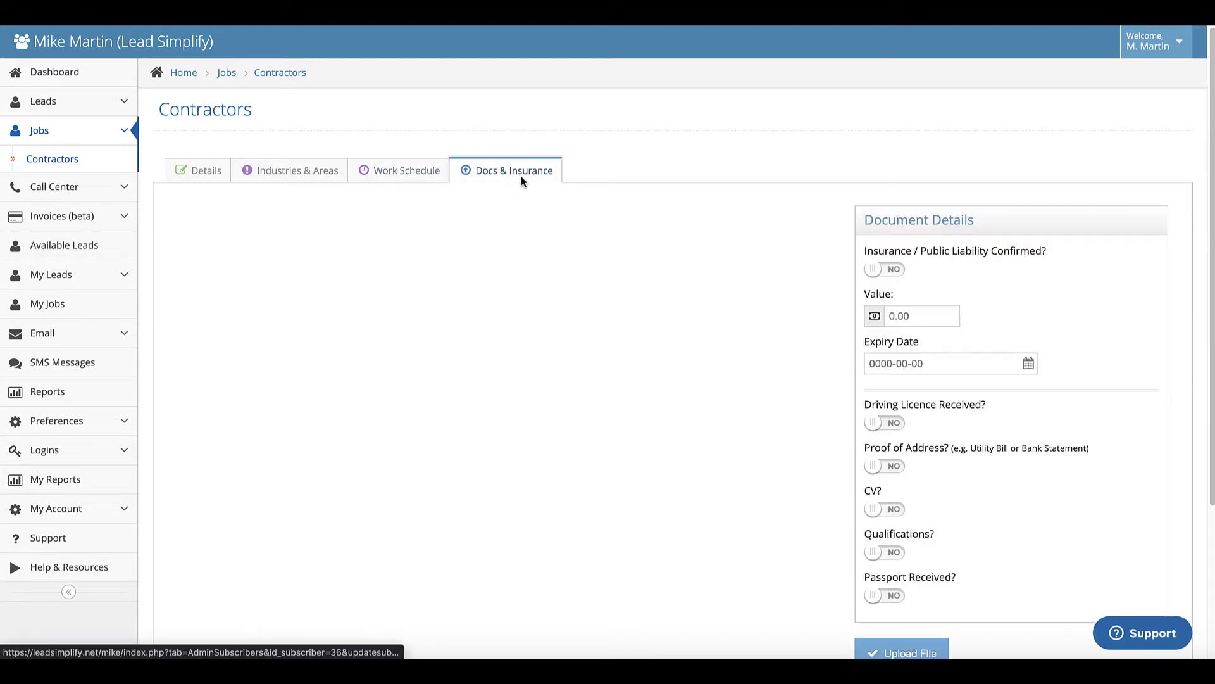
{"action": "left_click", "coordinate": [310, 181]}
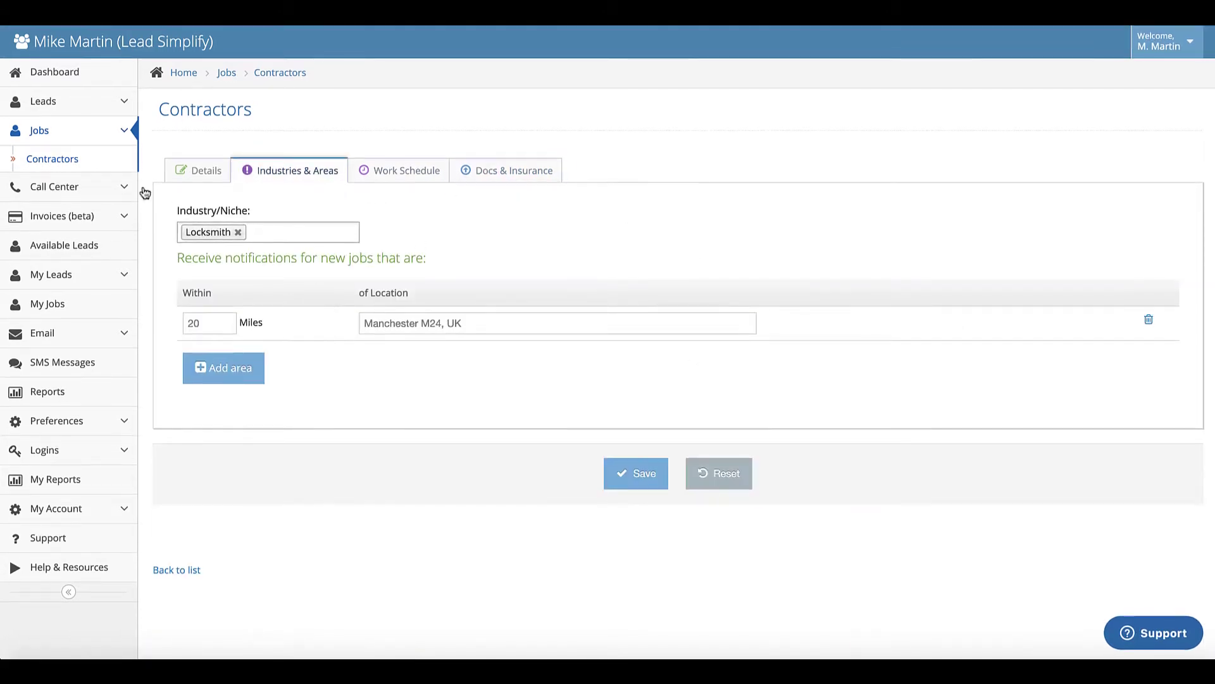
- Start a new job with the customer's name and an address found by postcode lookup
{"action": "left_click", "coordinate": [40, 132]}
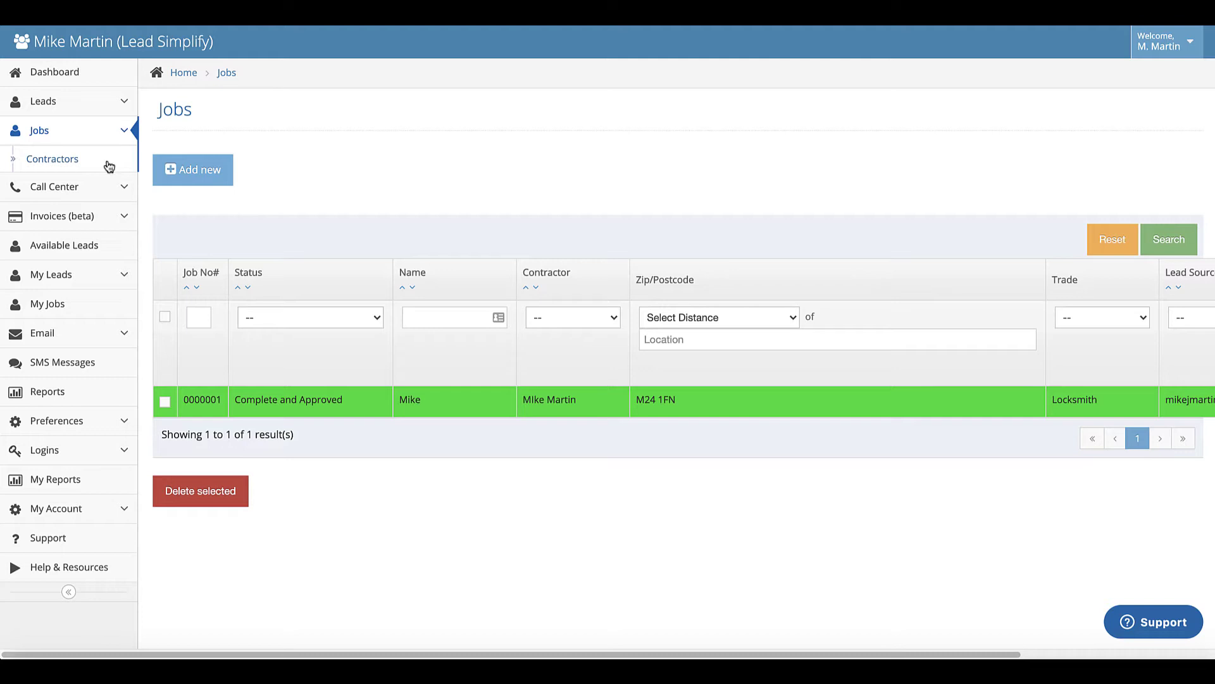
{"action": "left_click", "coordinate": [224, 174]}
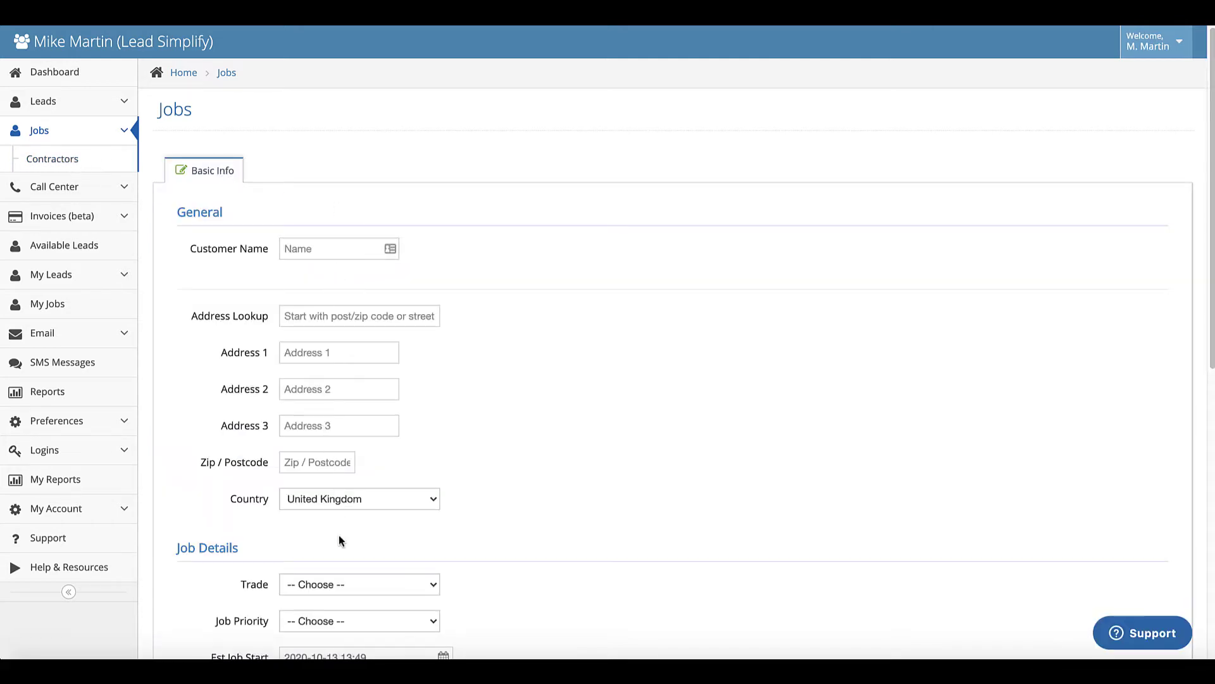
{"action": "scroll", "coordinate": [340, 540], "scroll_direction": "down", "scroll_amount": 2}
{"action": "scroll", "coordinate": [339, 540], "scroll_direction": "up", "scroll_amount": 2}
{"action": "left_click", "coordinate": [321, 238]}
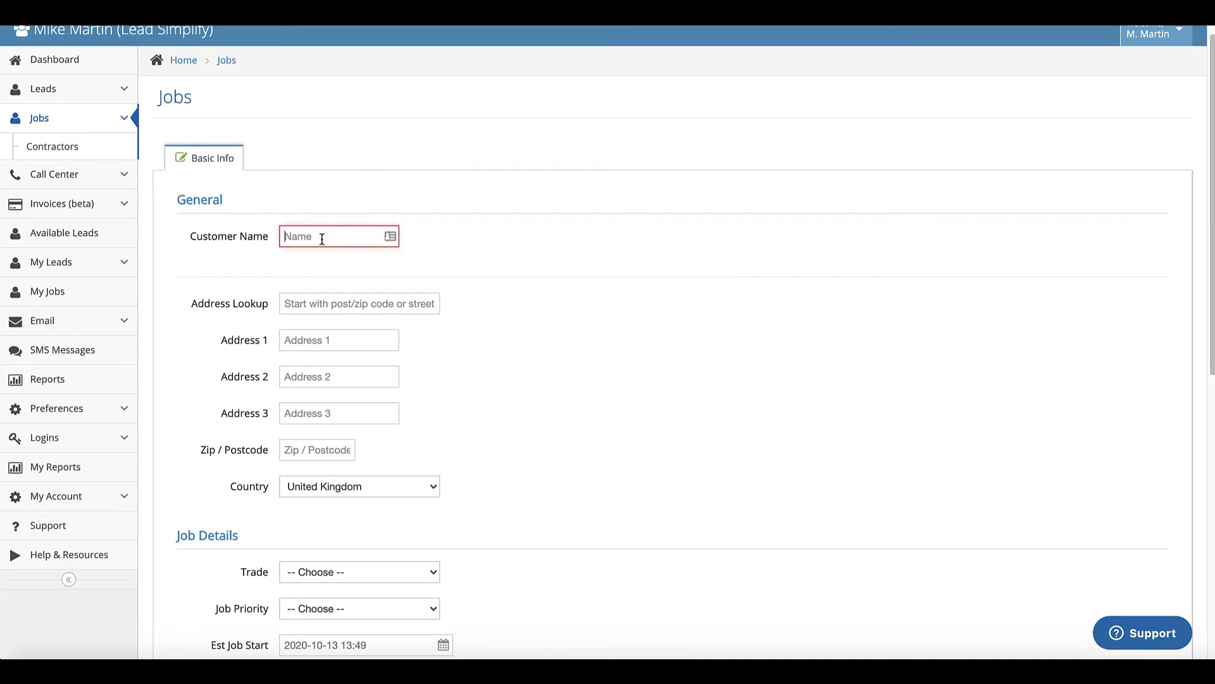
{"action": "type", "text": "Barry"}
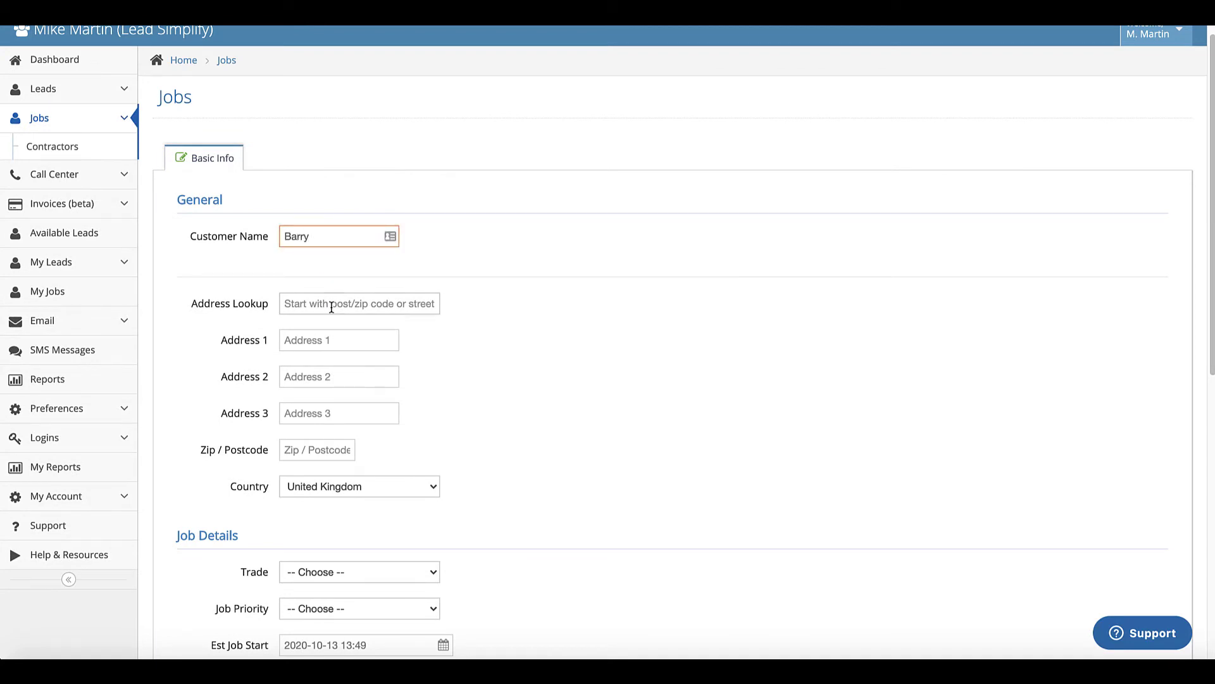
{"action": "left_click", "coordinate": [322, 305]}
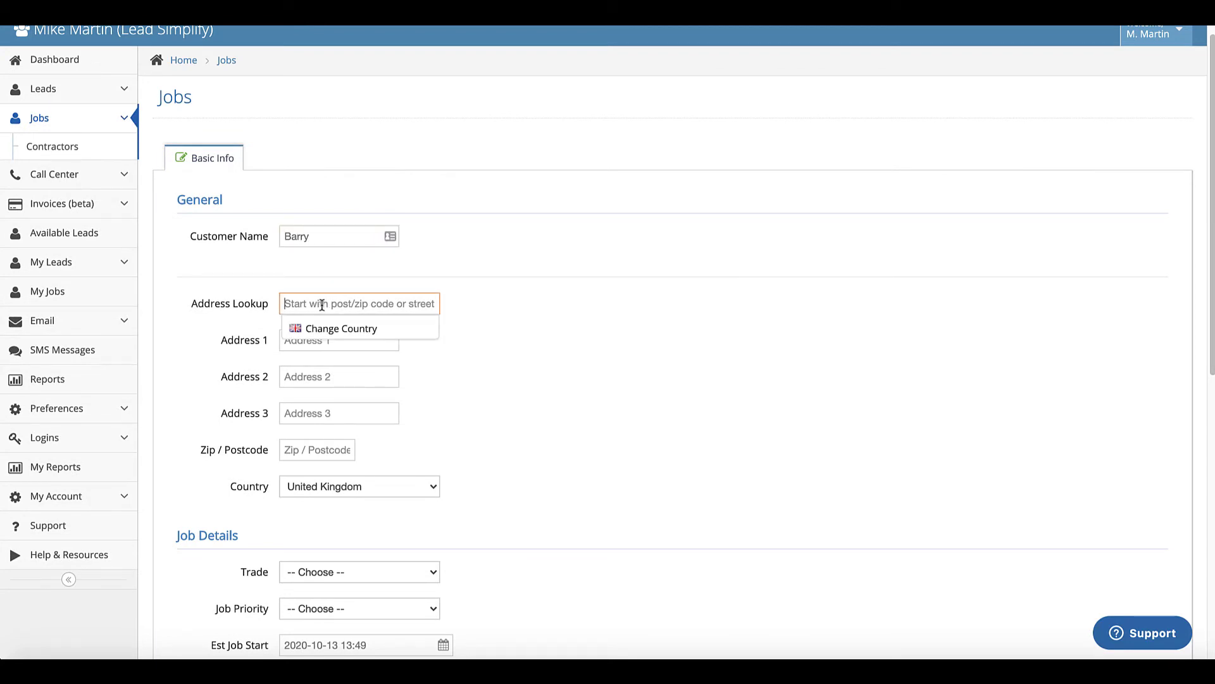
{"action": "type", "text": "m24 1fn"}
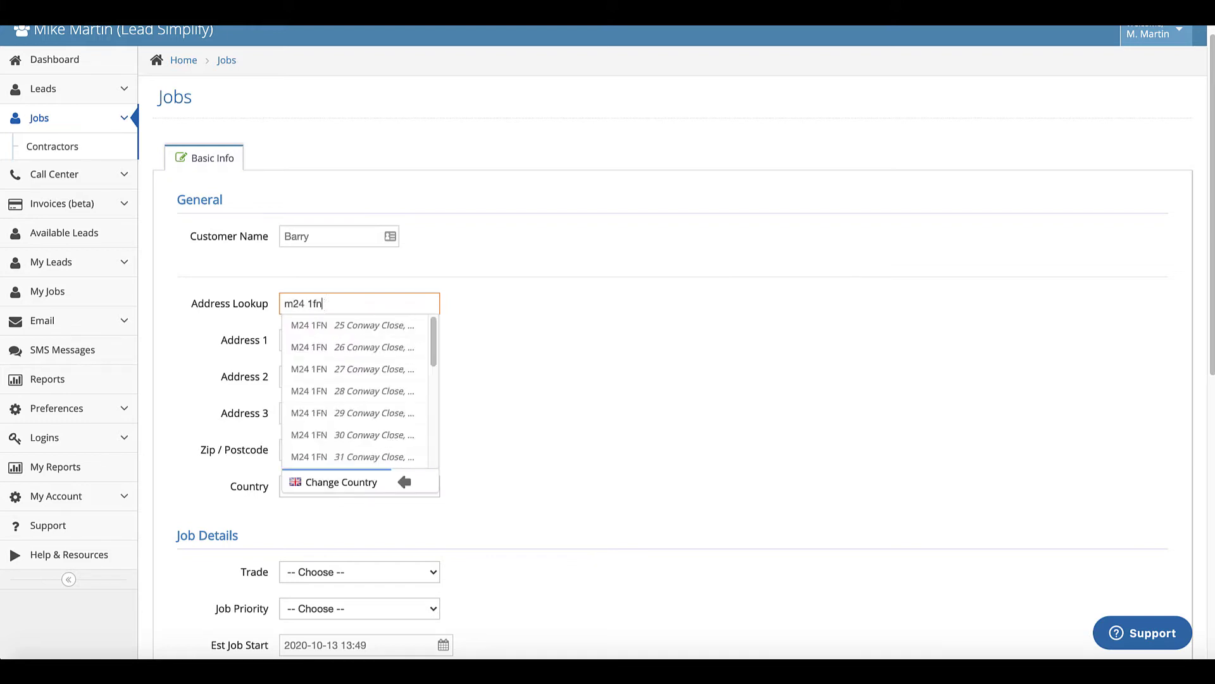
{"action": "left_click", "coordinate": [334, 327]}
- Set the job's trade to Locksmith and its priority to High Priority
{"action": "scroll", "coordinate": [460, 403], "scroll_direction": "down", "scroll_amount": 2}
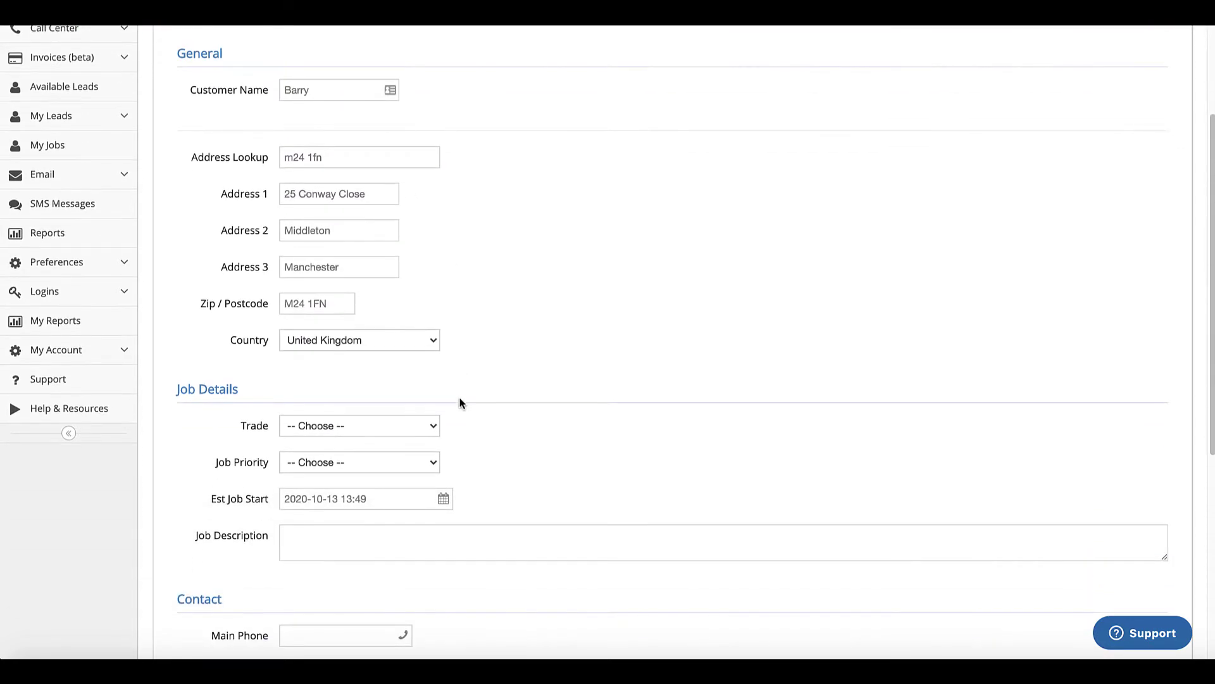
{"action": "scroll", "coordinate": [460, 404], "scroll_direction": "down", "scroll_amount": 2}
{"action": "left_click", "coordinate": [414, 306]}
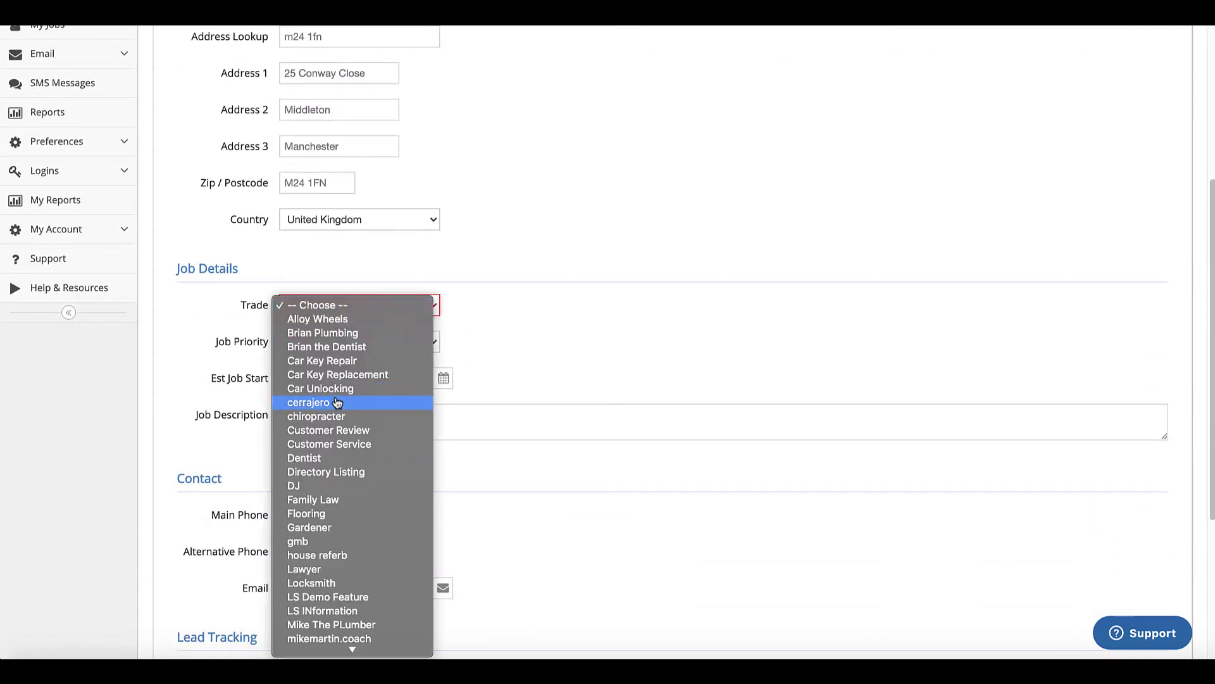
{"action": "scroll", "coordinate": [323, 538], "scroll_direction": "down", "scroll_amount": 5}
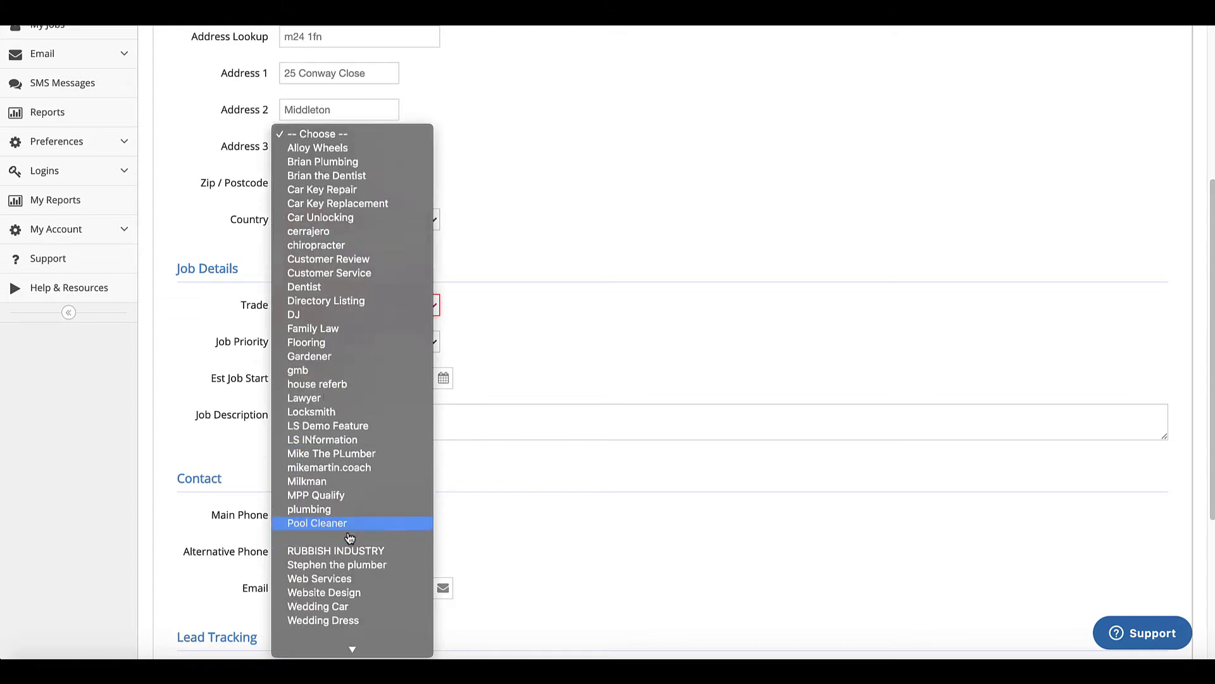
{"action": "left_click", "coordinate": [327, 407]}
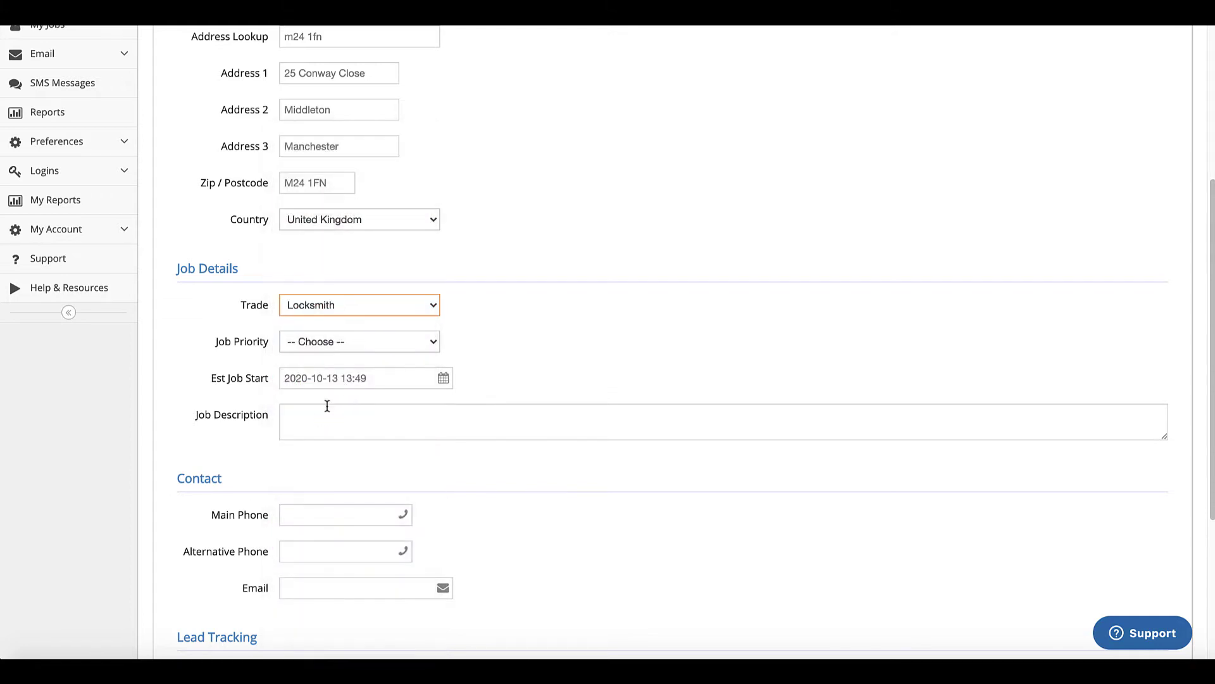
{"action": "scroll", "coordinate": [473, 288], "scroll_direction": "up", "scroll_amount": 1}
{"action": "left_click", "coordinate": [396, 366]}
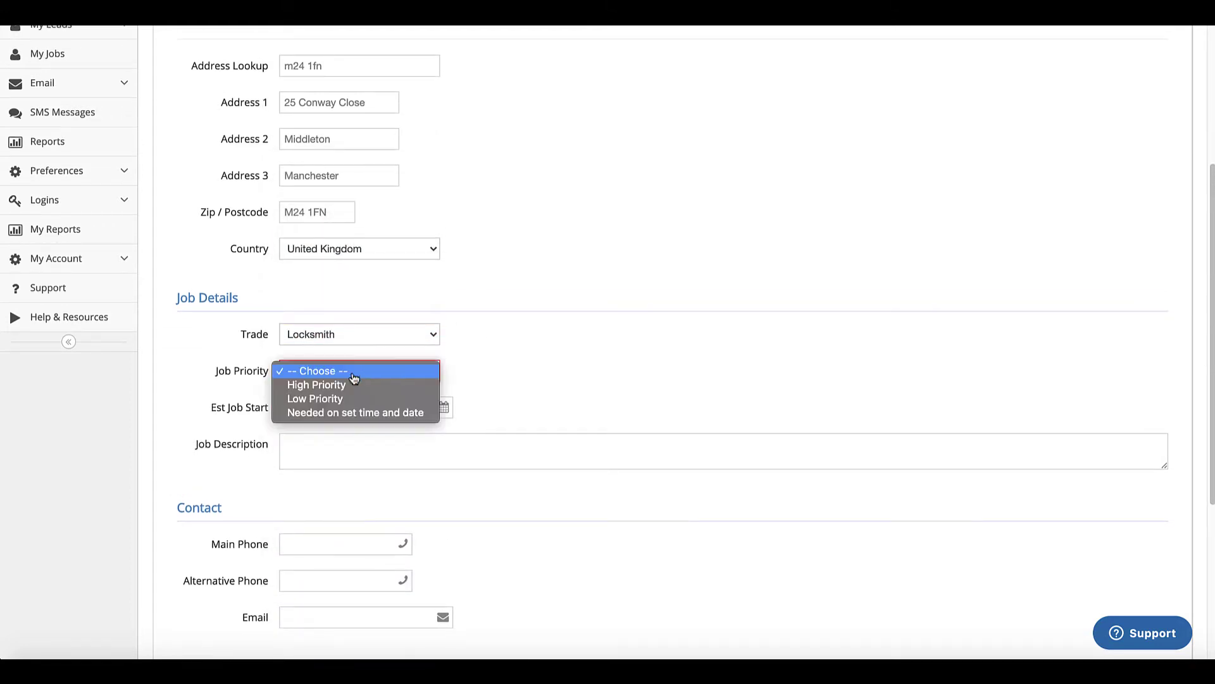
{"action": "left_click", "coordinate": [340, 413]}
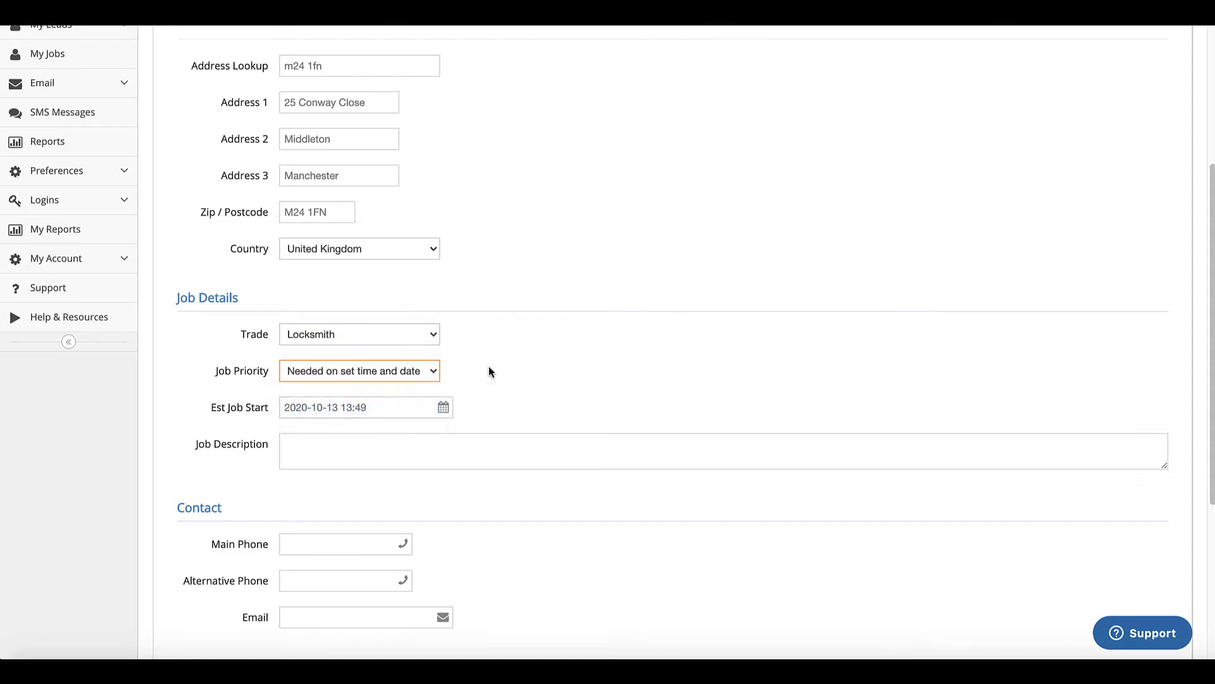
{"action": "left_click", "coordinate": [414, 371]}
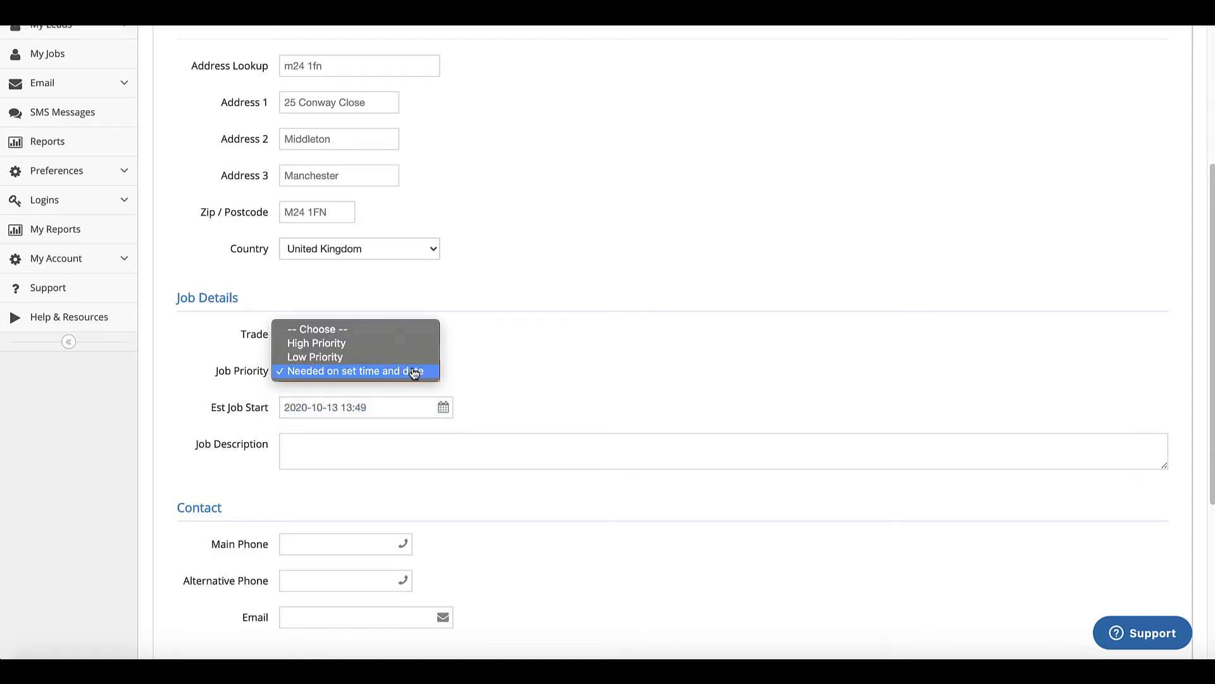
{"action": "left_click", "coordinate": [327, 350]}
- Enter the job description 'Need to break into his house'
{"action": "scroll", "coordinate": [591, 312], "scroll_direction": "down", "scroll_amount": 2}
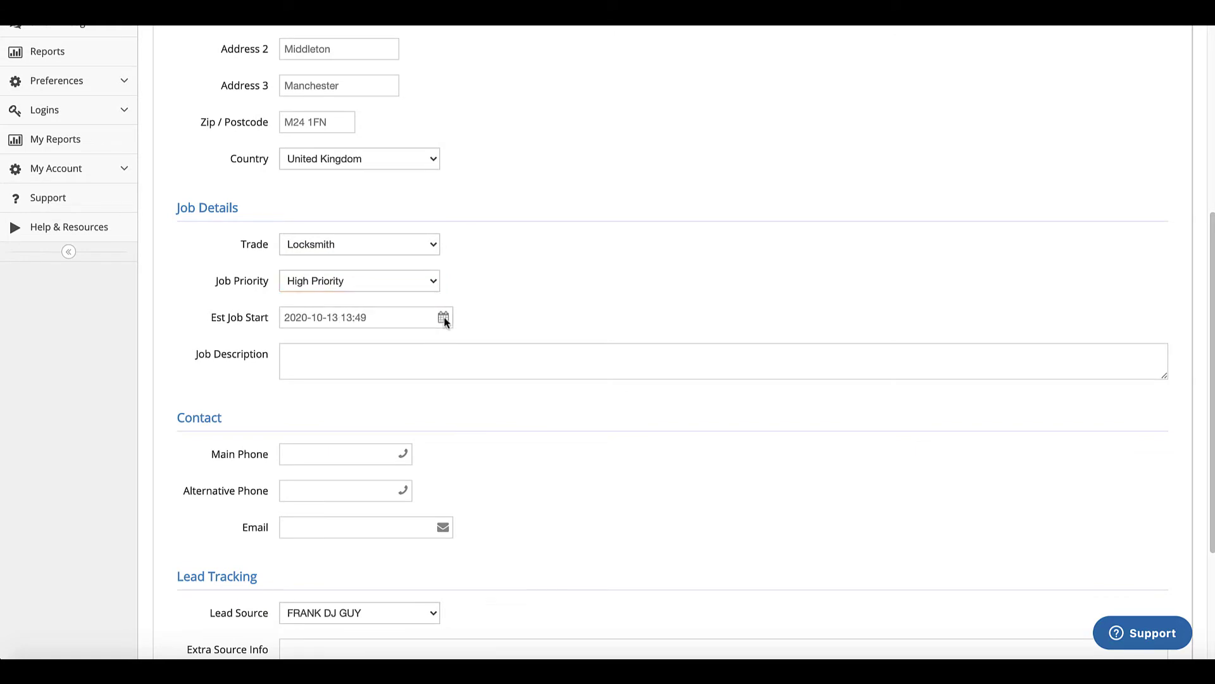
{"action": "left_click", "coordinate": [399, 319]}
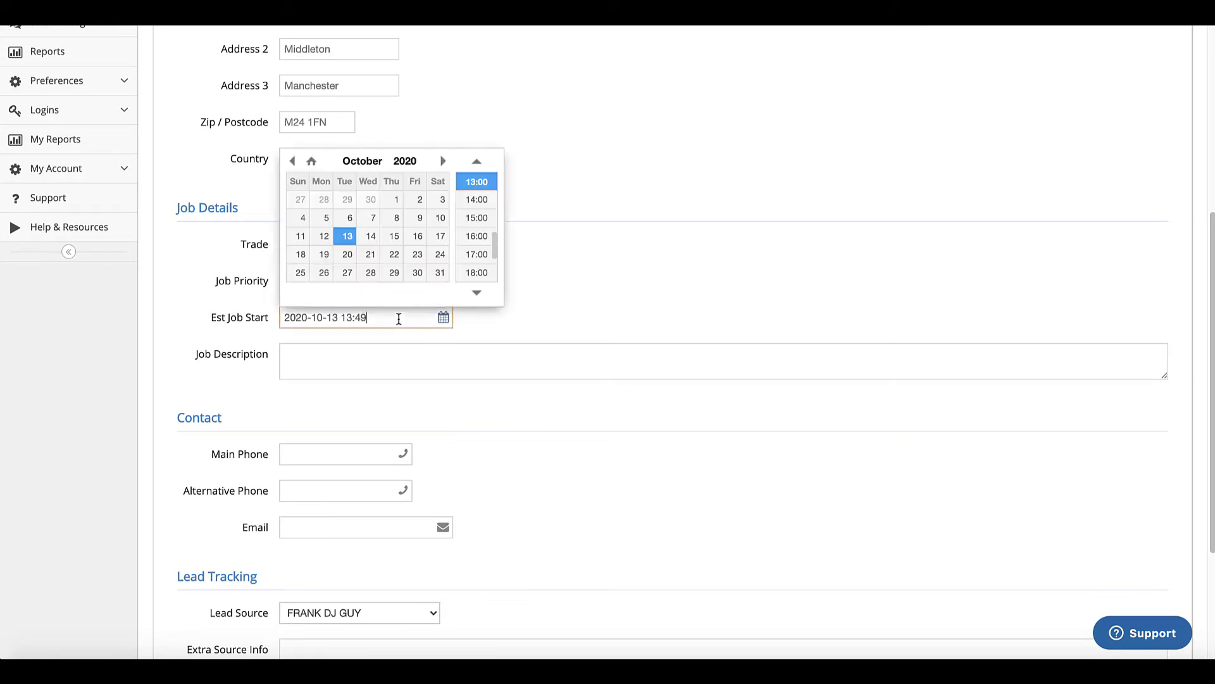
{"action": "left_click", "coordinate": [590, 257]}
{"action": "left_click", "coordinate": [362, 362]}
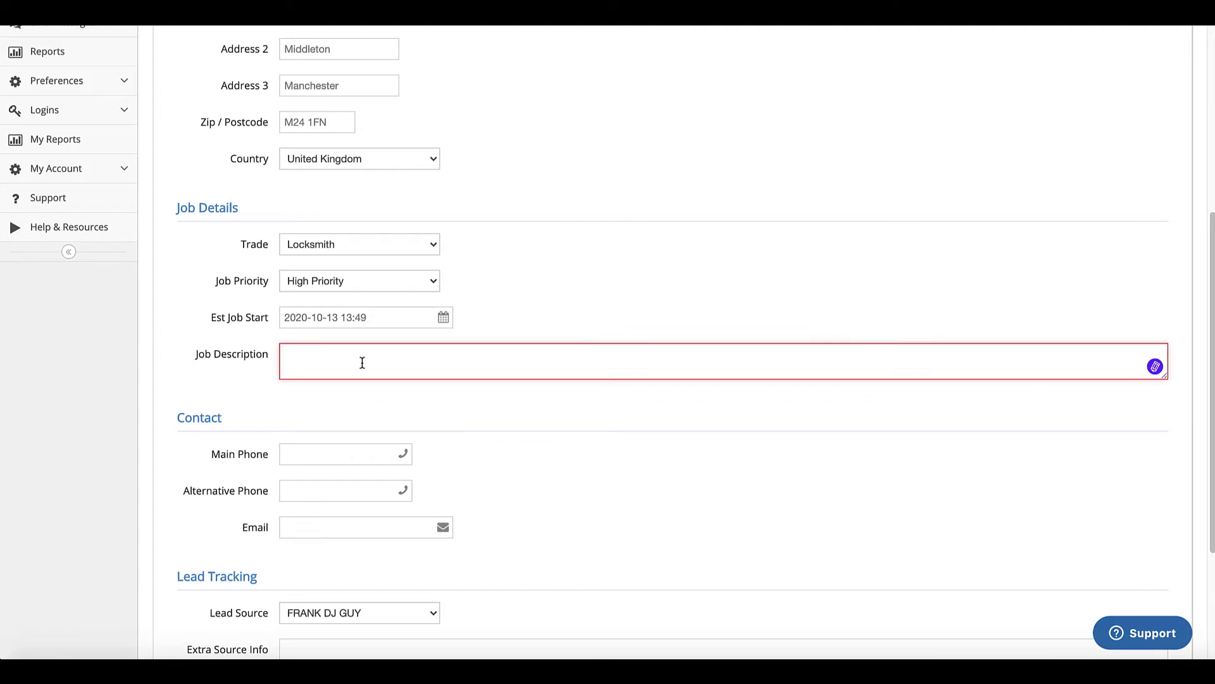
{"action": "type", "text": "Need to "}
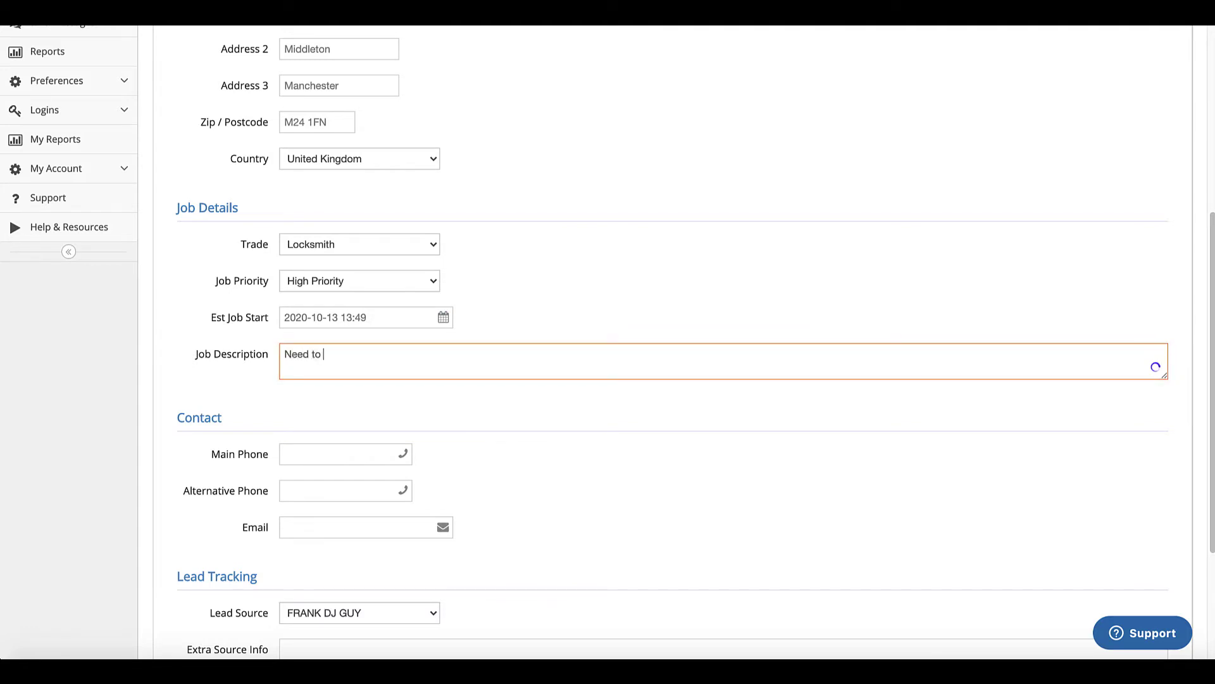
{"action": "type", "text": "break into his house"}
{"action": "scroll", "coordinate": [513, 408], "scroll_direction": "down", "scroll_amount": 1}
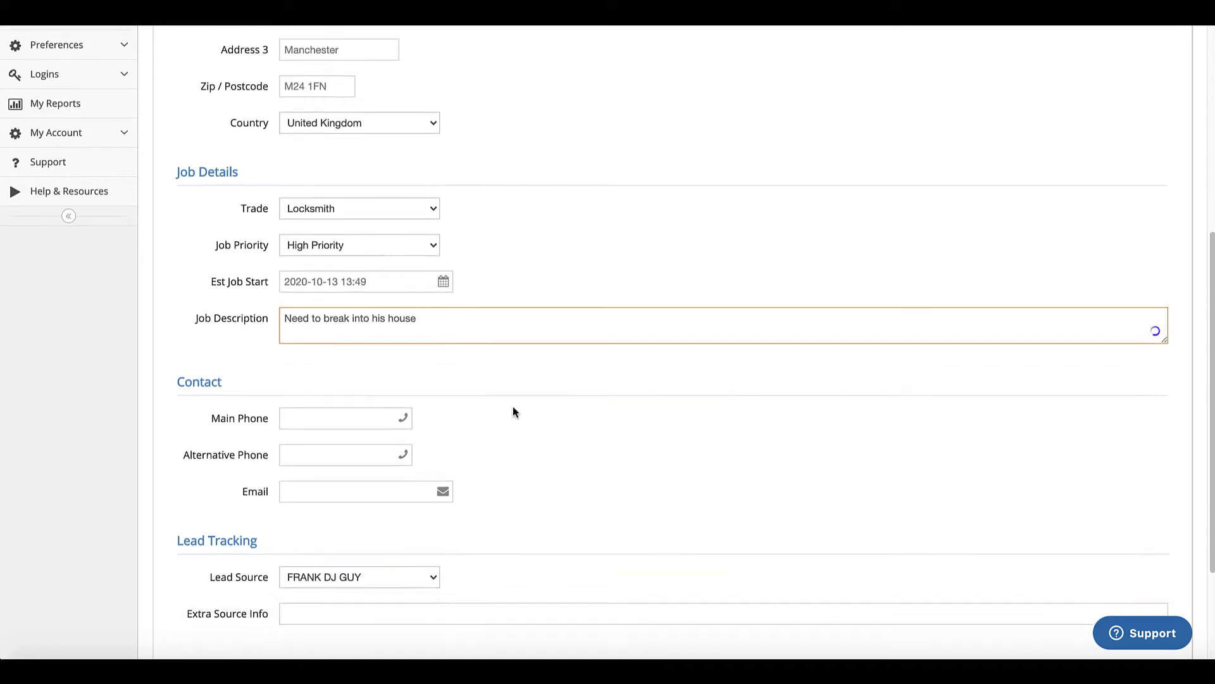
- Fill in the customer's main phone, alternative phone and e-mail, leaving lead source FRANK DJ GUY
{"action": "left_click", "coordinate": [326, 411]}
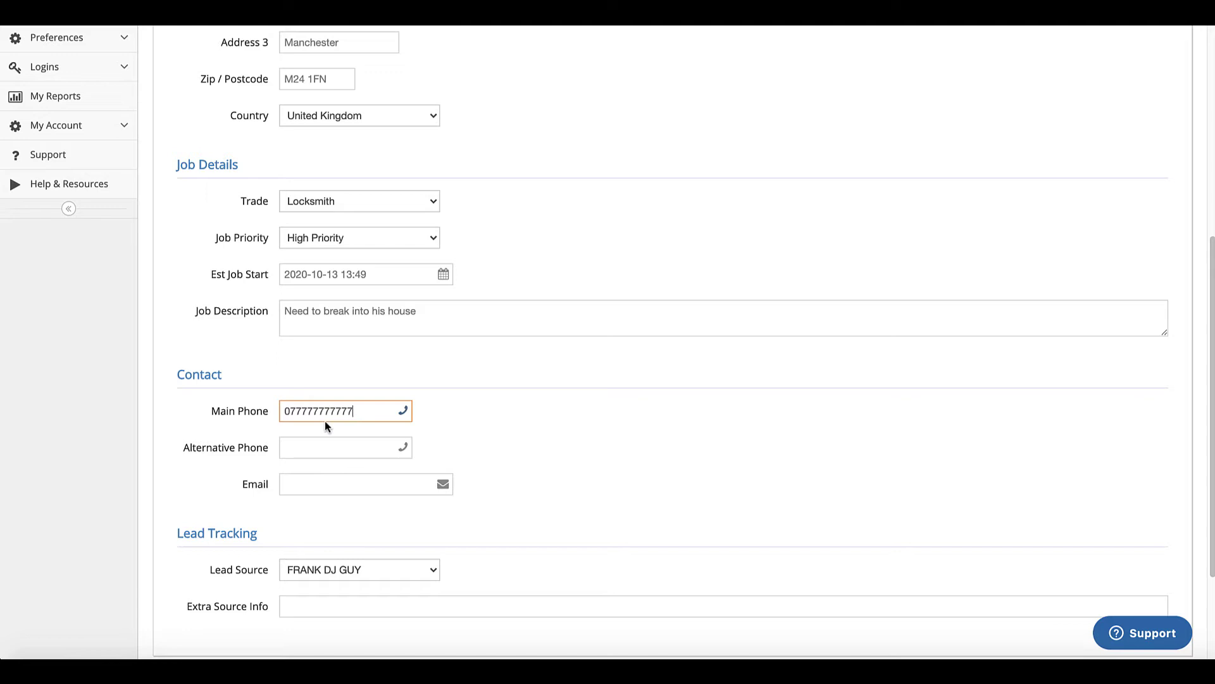
{"action": "left_click", "coordinate": [313, 447]}
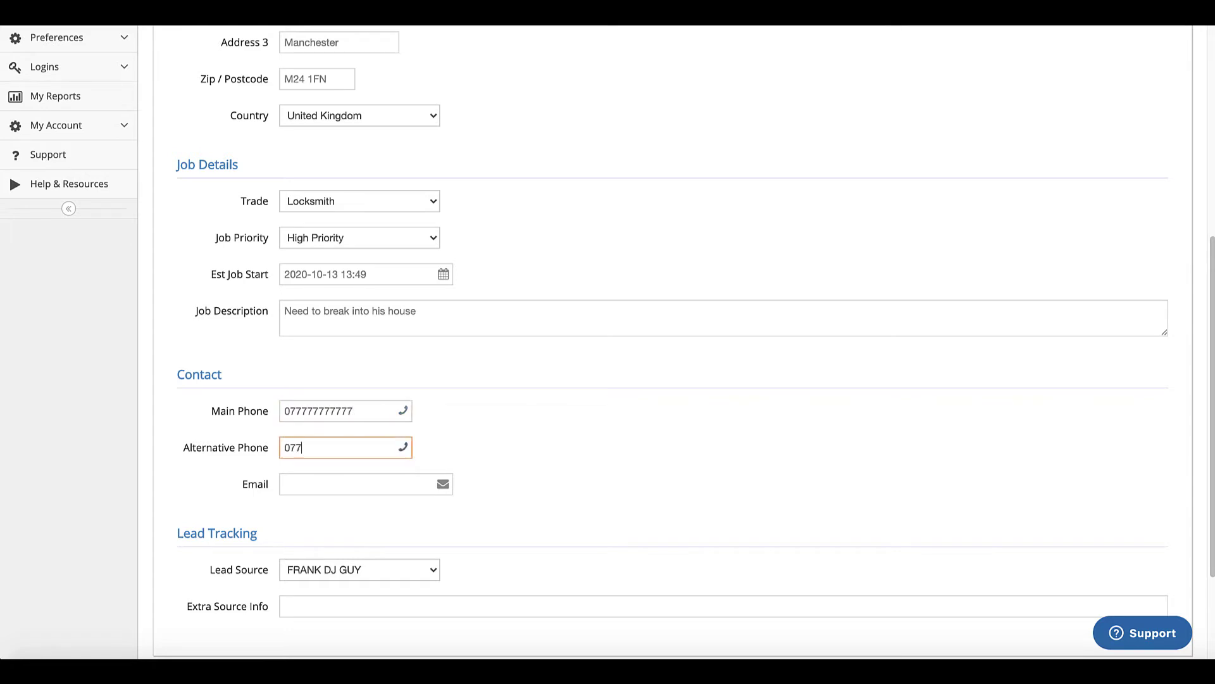
{"action": "type", "text": "07777777777777"}
{"action": "left_click", "coordinate": [308, 481]}
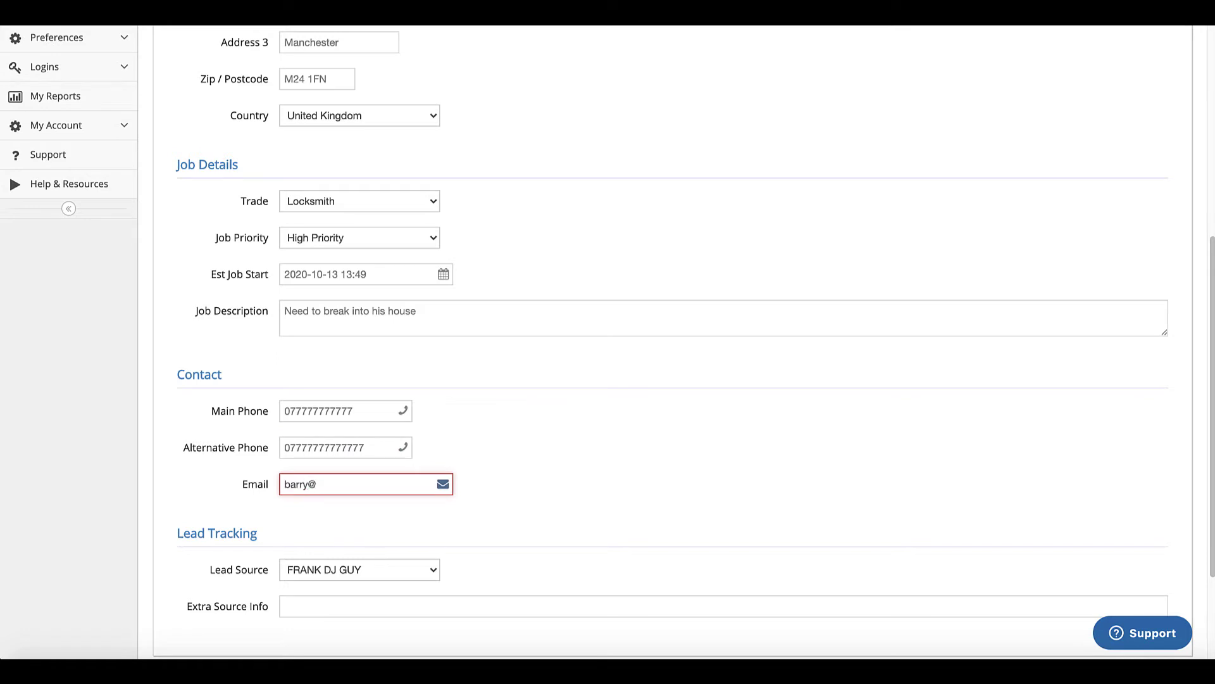
{"action": "scroll", "coordinate": [502, 484], "scroll_direction": "down", "scroll_amount": 3}
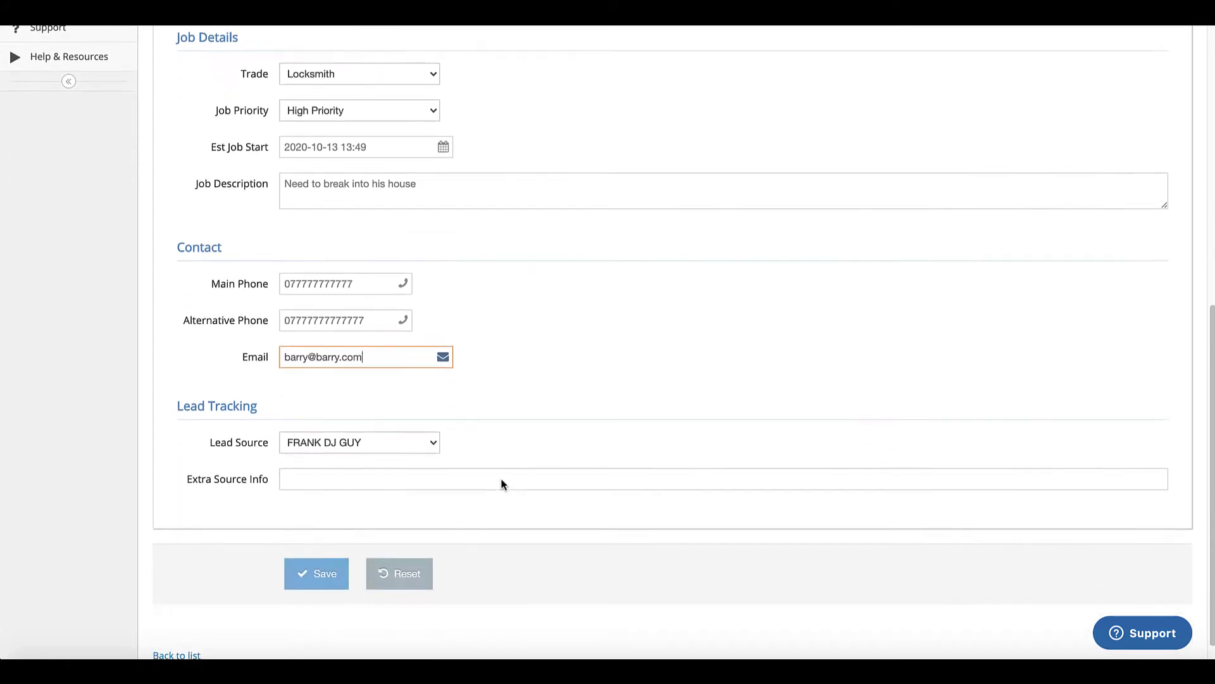
{"action": "left_click", "coordinate": [417, 428]}
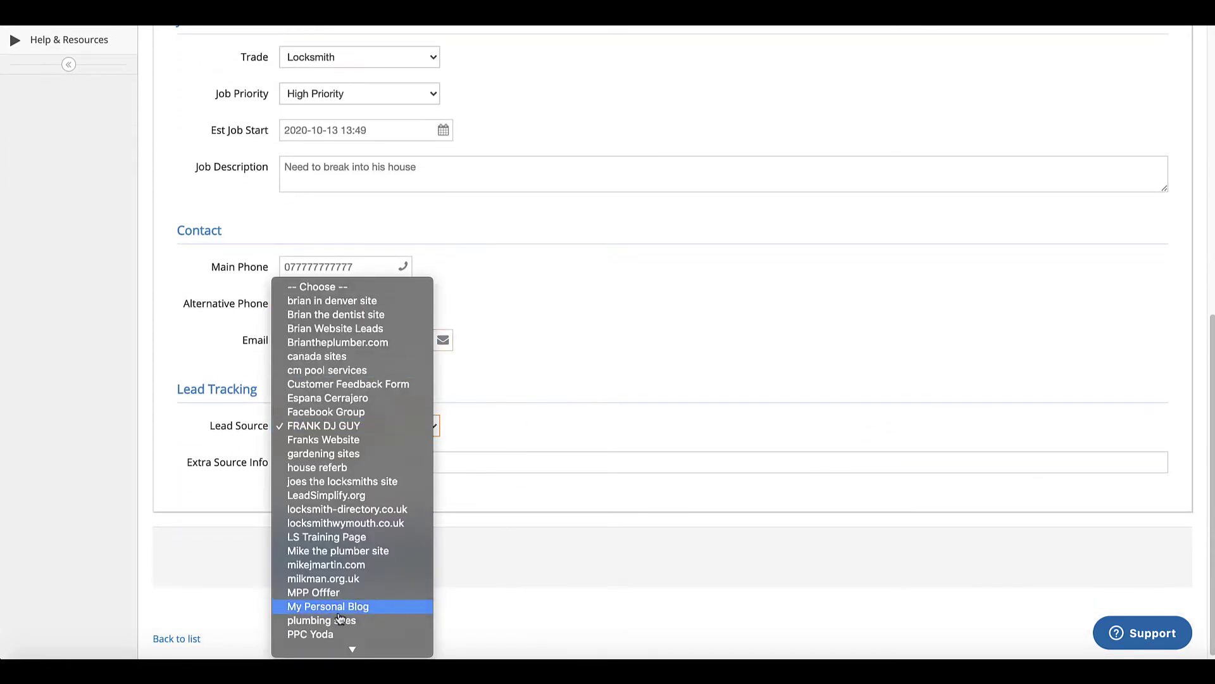
{"action": "left_click", "coordinate": [519, 415]}
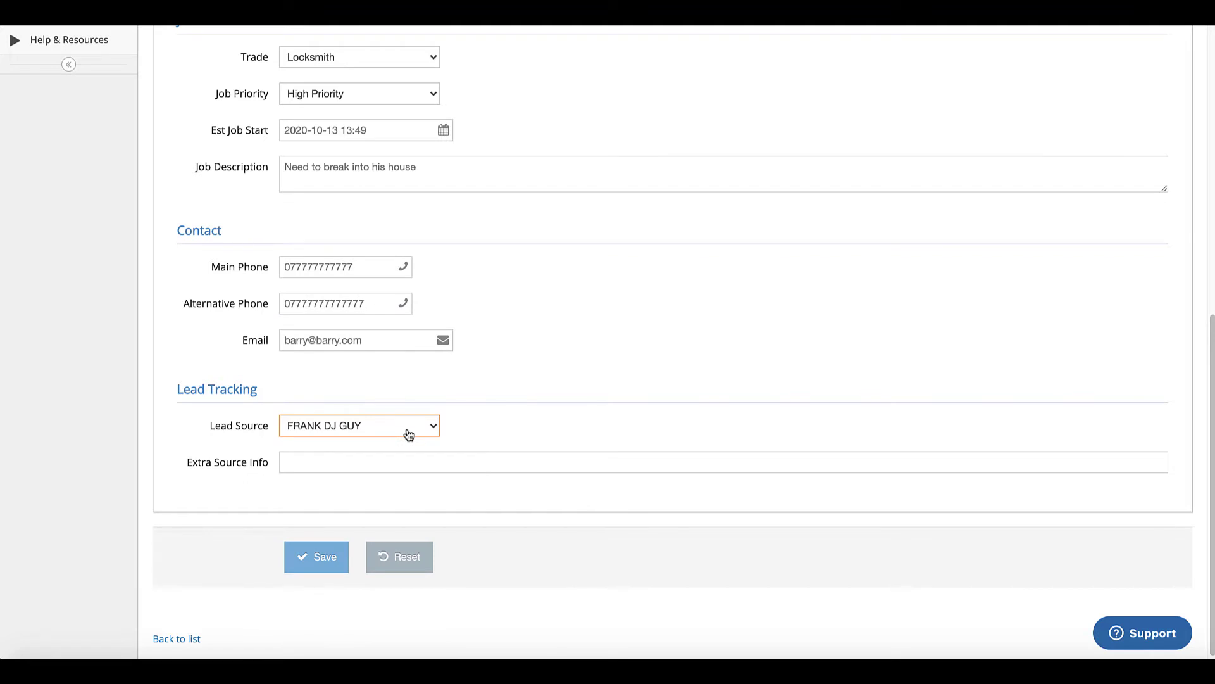
- Save the new job and reopen its details from the Jobs list
{"action": "left_click", "coordinate": [323, 563]}
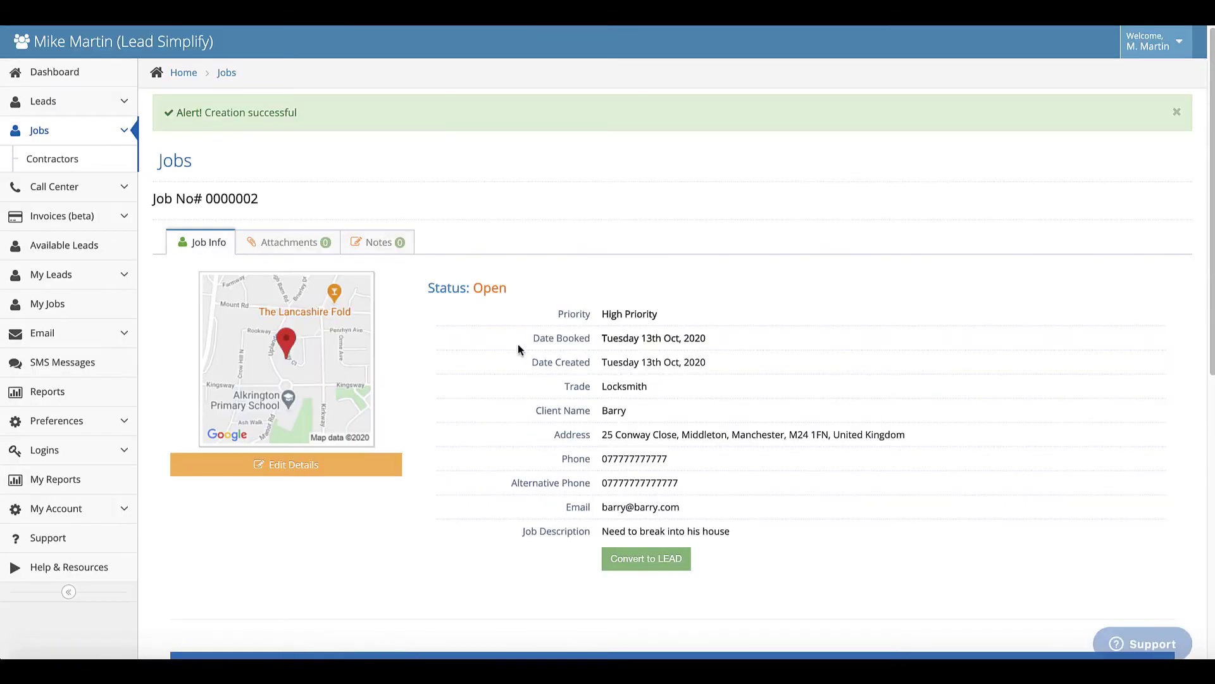
{"action": "left_click", "coordinate": [39, 131]}
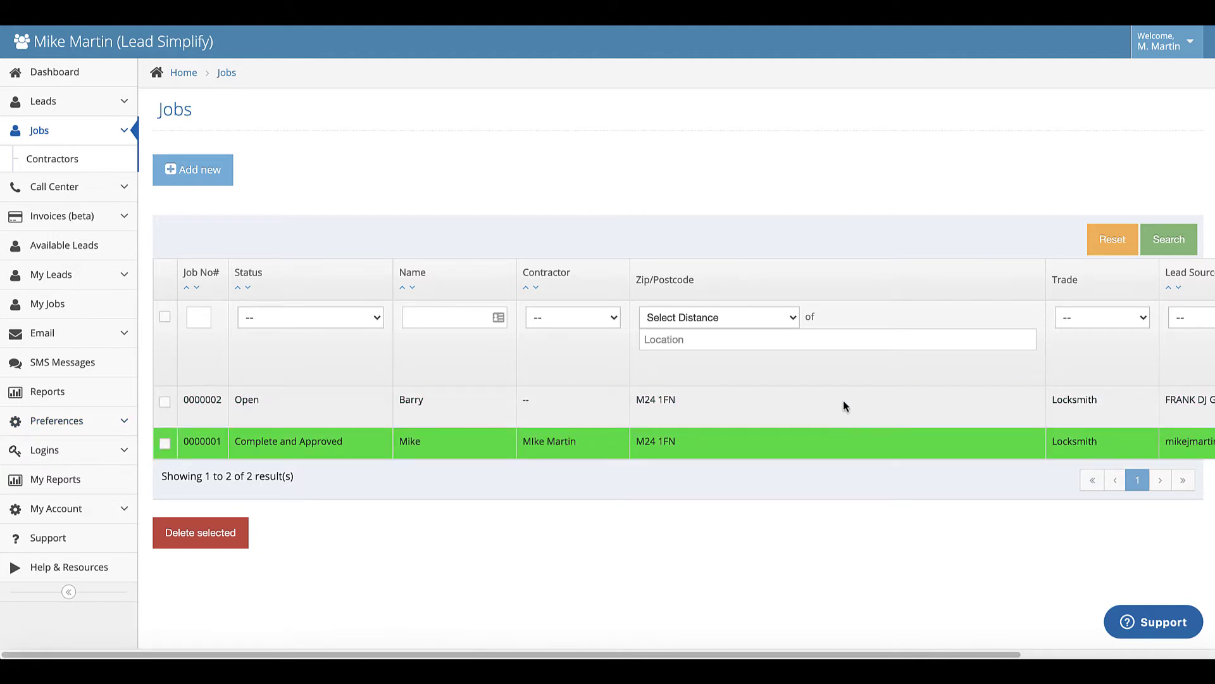
{"action": "left_click", "coordinate": [834, 402]}
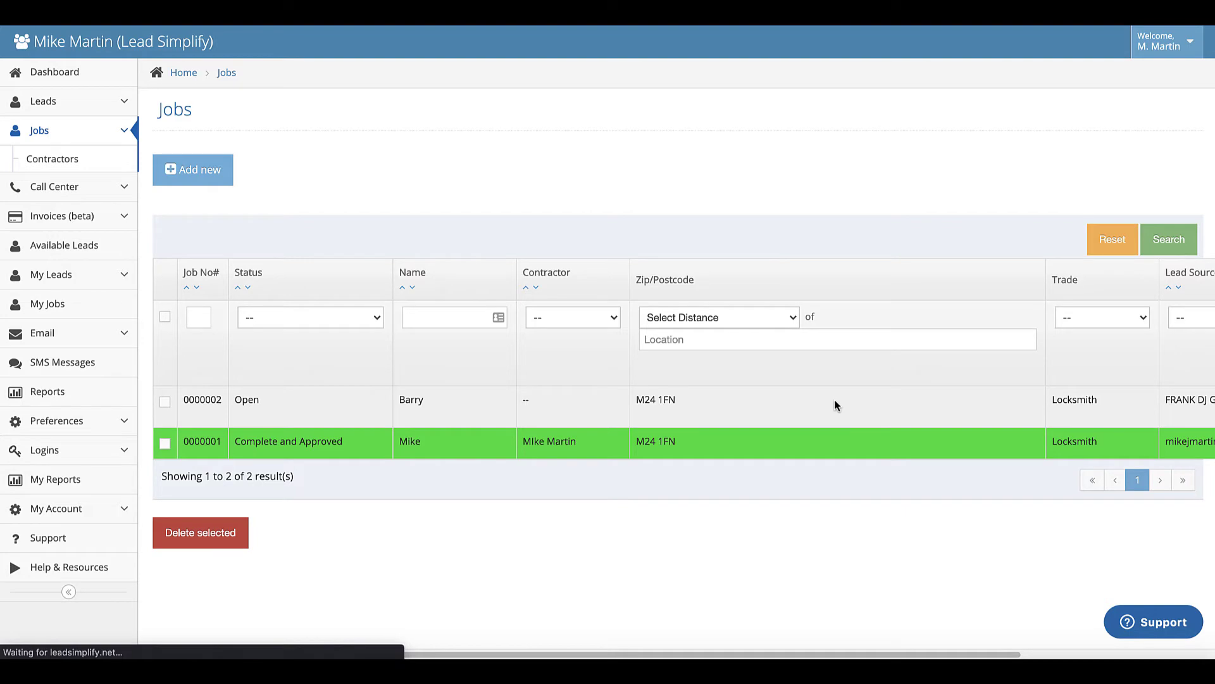
- Assign Job No# 0000002 to the matching Locksmith contractor at a 70.00 default percent
{"action": "scroll", "coordinate": [676, 391], "scroll_direction": "down", "scroll_amount": 2}
{"action": "scroll", "coordinate": [676, 391], "scroll_direction": "down", "scroll_amount": 3}
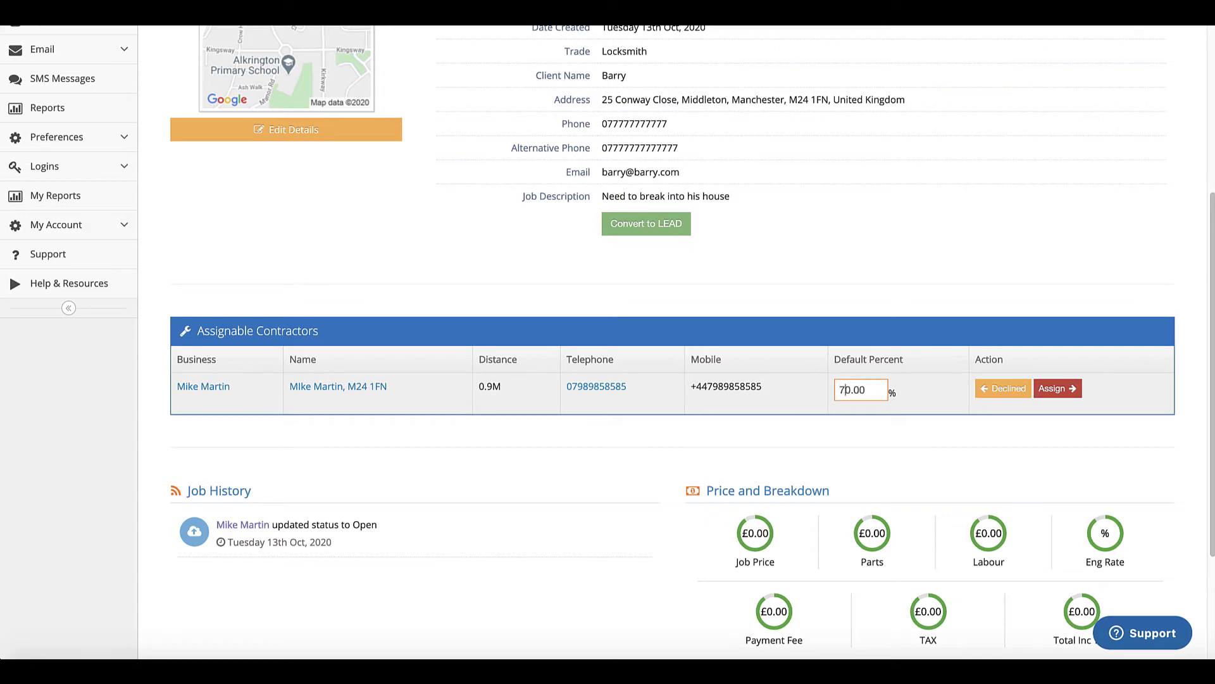
{"action": "left_click", "coordinate": [891, 419]}
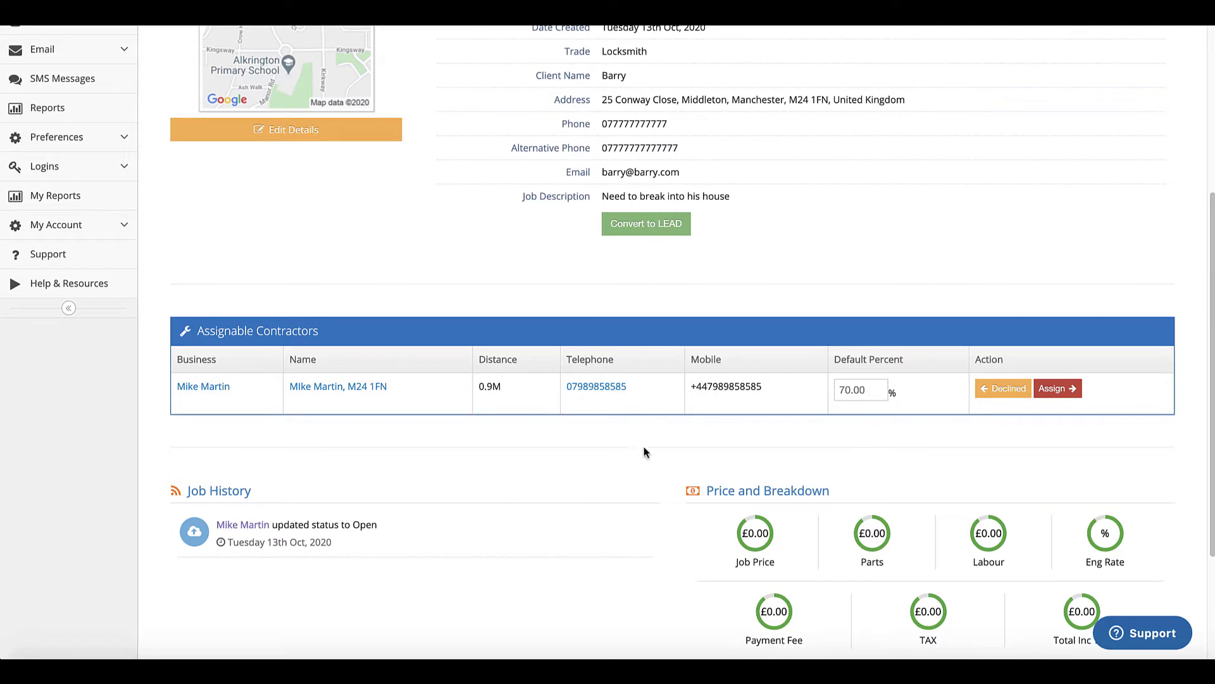
{"action": "scroll", "coordinate": [895, 405], "scroll_direction": "down", "scroll_amount": 2}
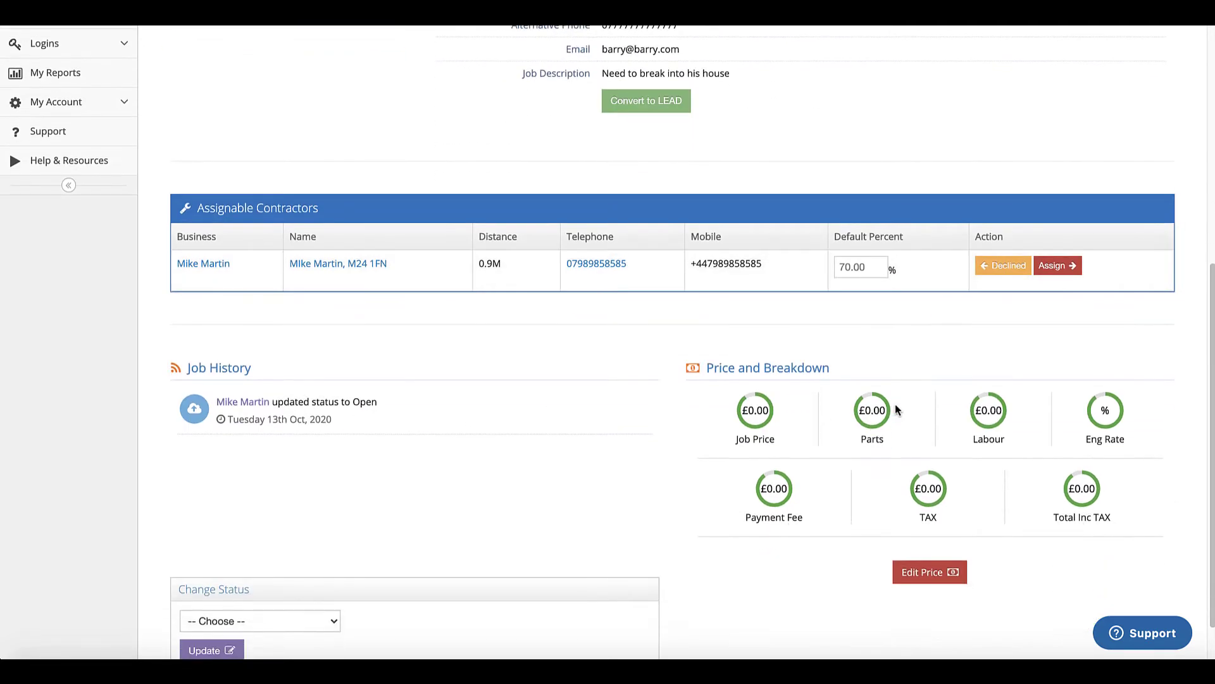
{"action": "left_click", "coordinate": [1059, 271]}
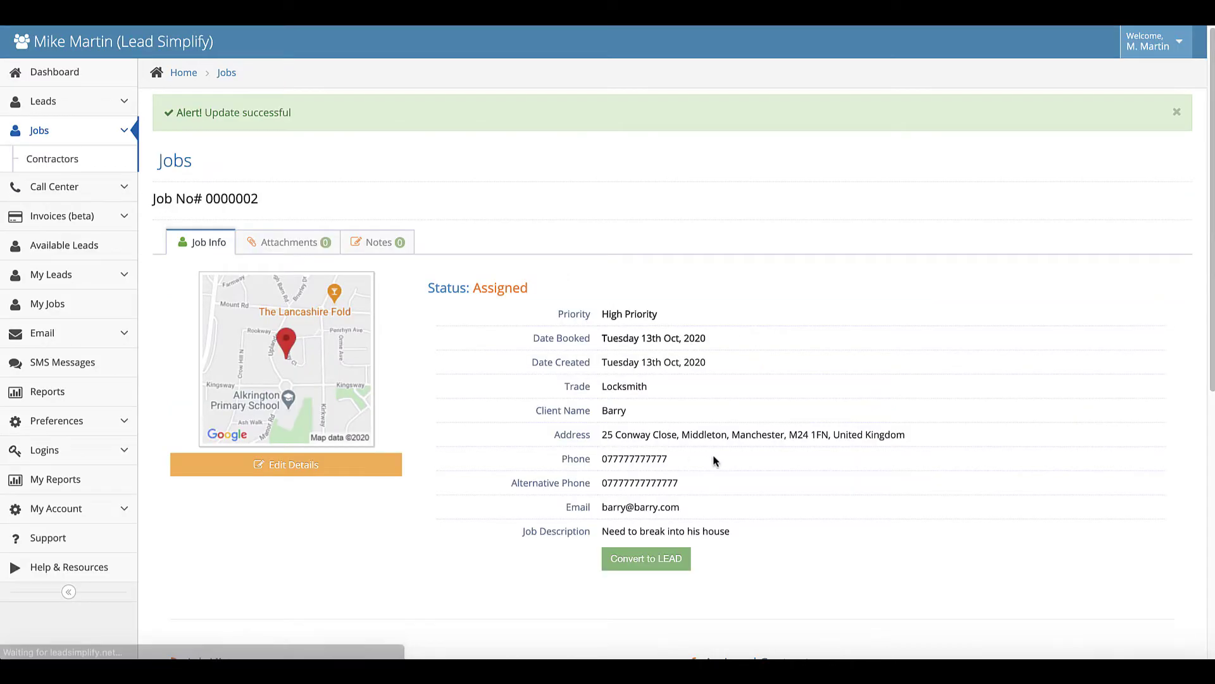
- Scroll through Job No# 0000002 to review its Assigned Contractor and Job History sections
{"action": "scroll", "coordinate": [515, 353], "scroll_direction": "down", "scroll_amount": 4}
{"action": "scroll", "coordinate": [515, 353], "scroll_direction": "down", "scroll_amount": 3}
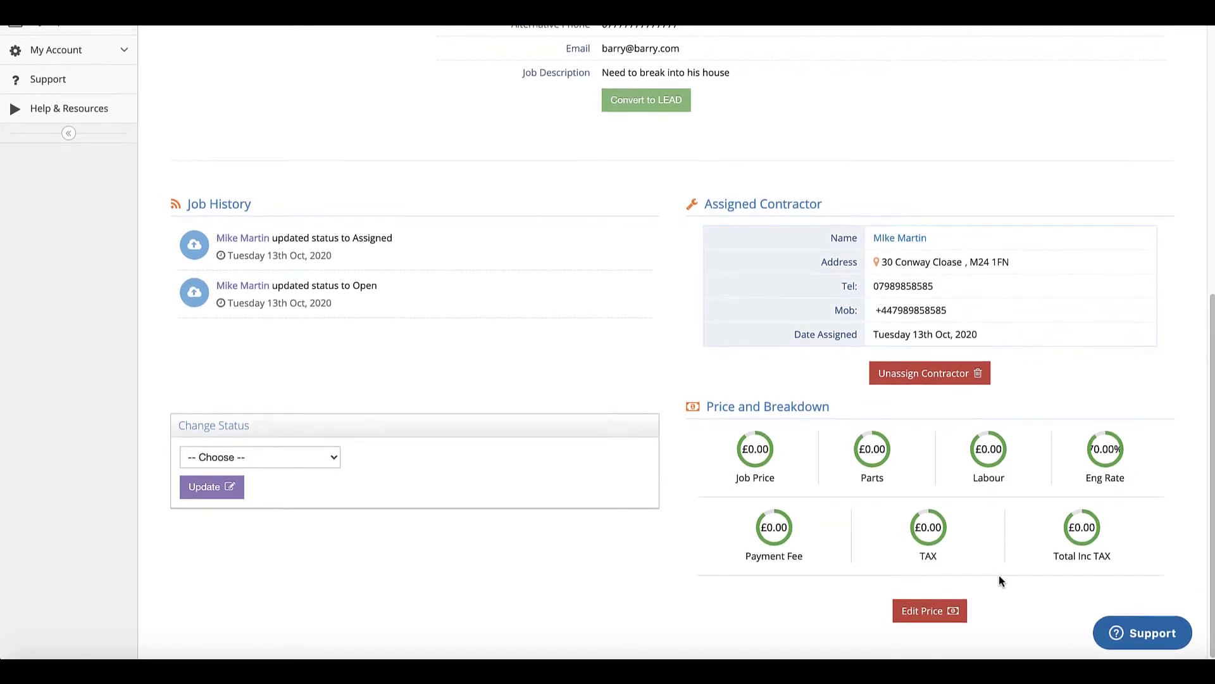
{"action": "scroll", "coordinate": [810, 419], "scroll_direction": "up", "scroll_amount": 5}
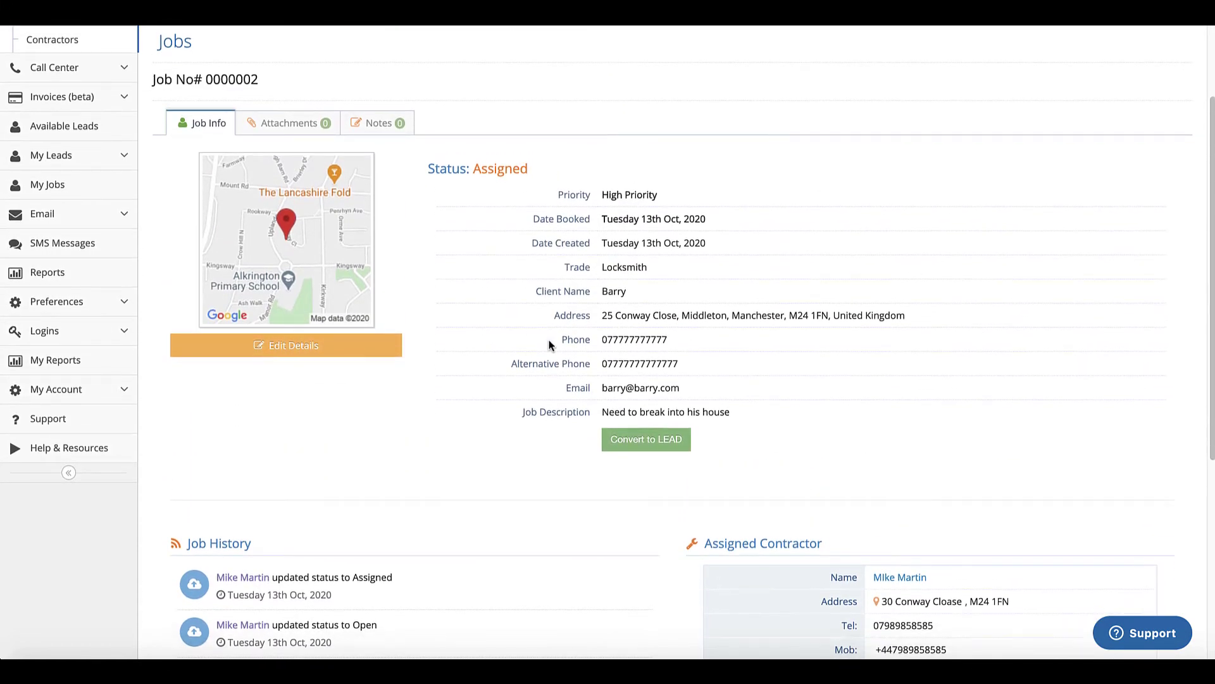
{"action": "scroll", "coordinate": [549, 345], "scroll_direction": "down", "scroll_amount": 5}
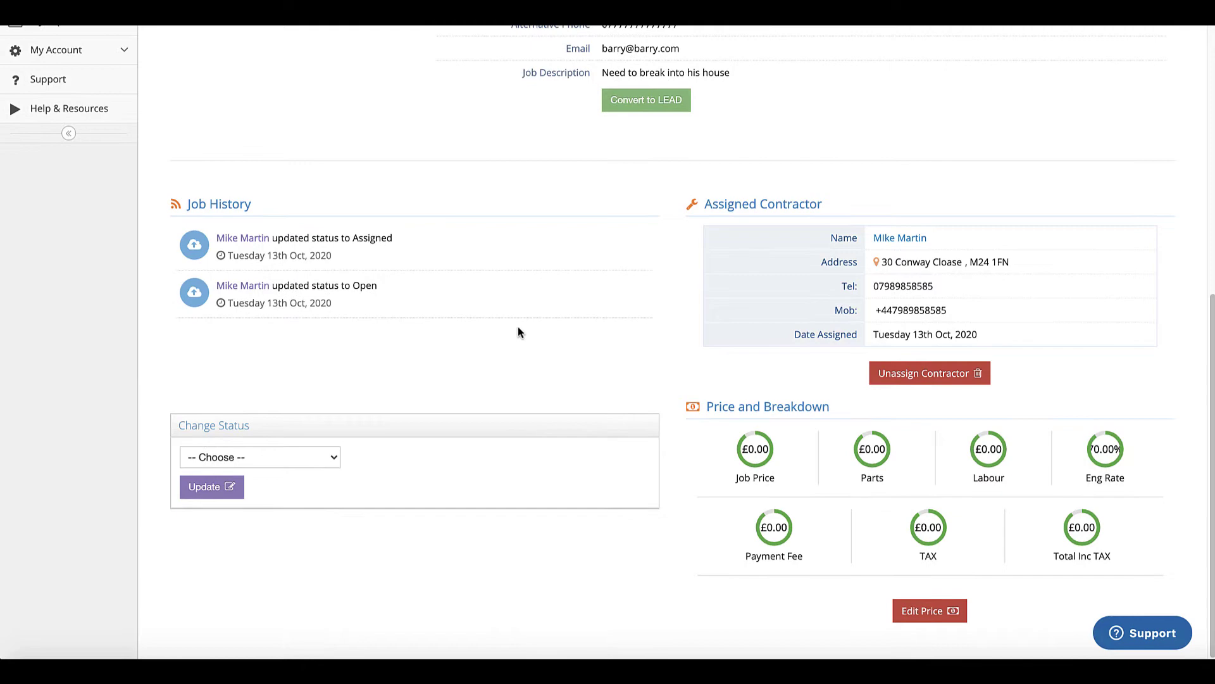
{"action": "scroll", "coordinate": [517, 332], "scroll_direction": "up", "scroll_amount": 6}
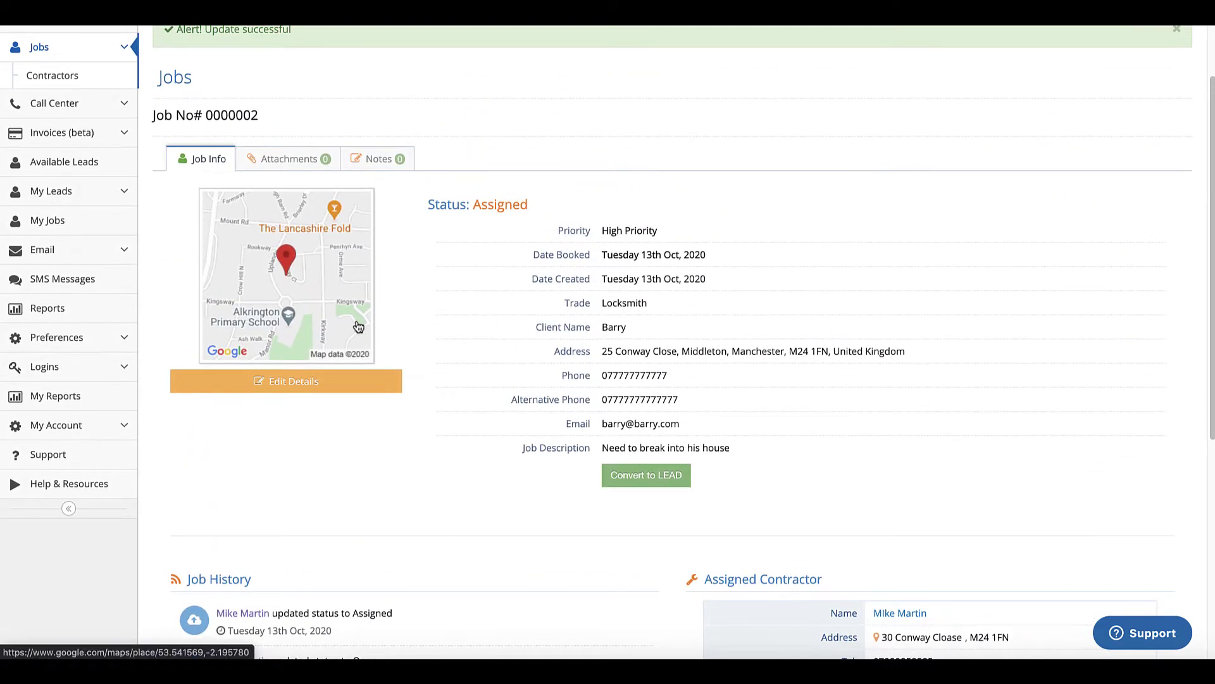
{"action": "scroll", "coordinate": [359, 327], "scroll_direction": "up", "scroll_amount": 1}
{"action": "scroll", "coordinate": [82, 141], "scroll_direction": "up", "scroll_amount": 1}
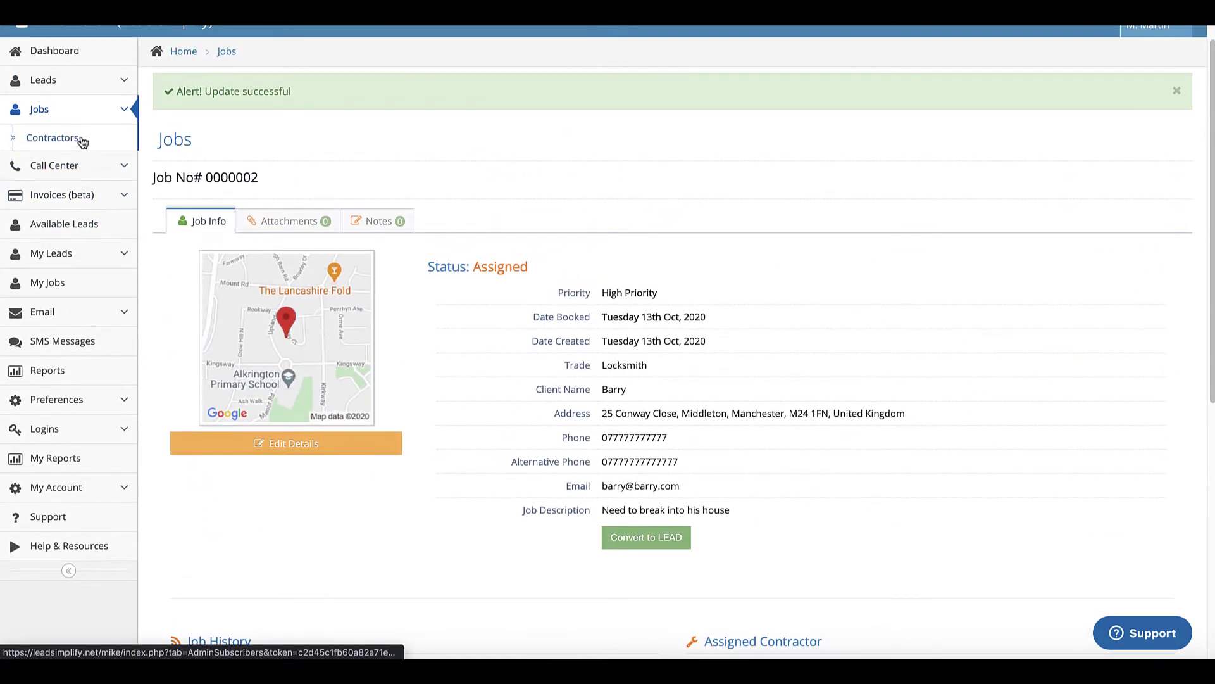
- Change Job No# 0000002's status to Complete and Approved and confirm the update
{"action": "left_click", "coordinate": [56, 118]}
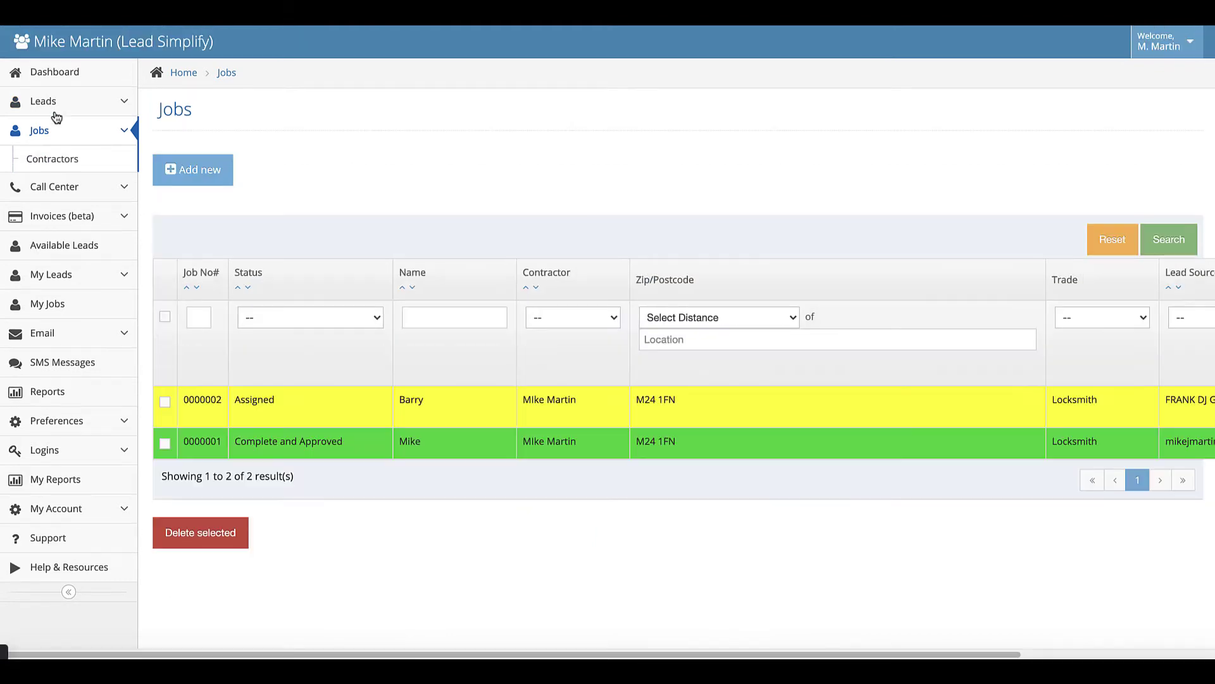
{"action": "left_click", "coordinate": [352, 409]}
{"action": "scroll", "coordinate": [462, 431], "scroll_direction": "down", "scroll_amount": 2}
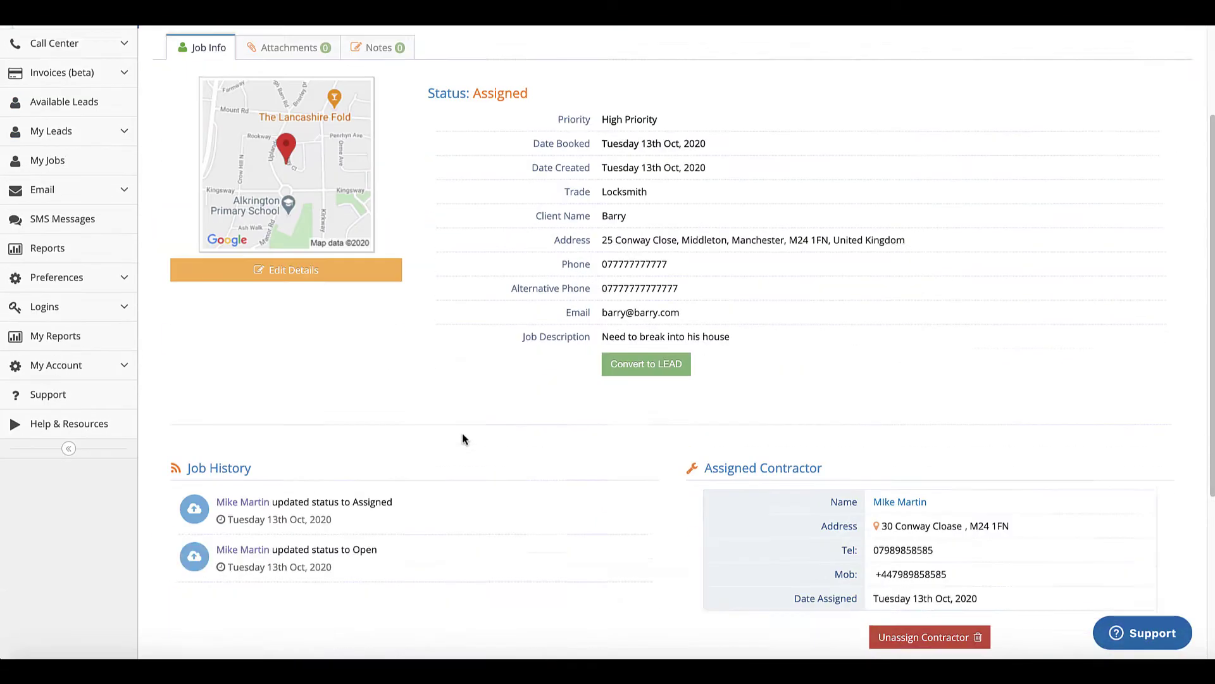
{"action": "scroll", "coordinate": [462, 438], "scroll_direction": "down", "scroll_amount": 4}
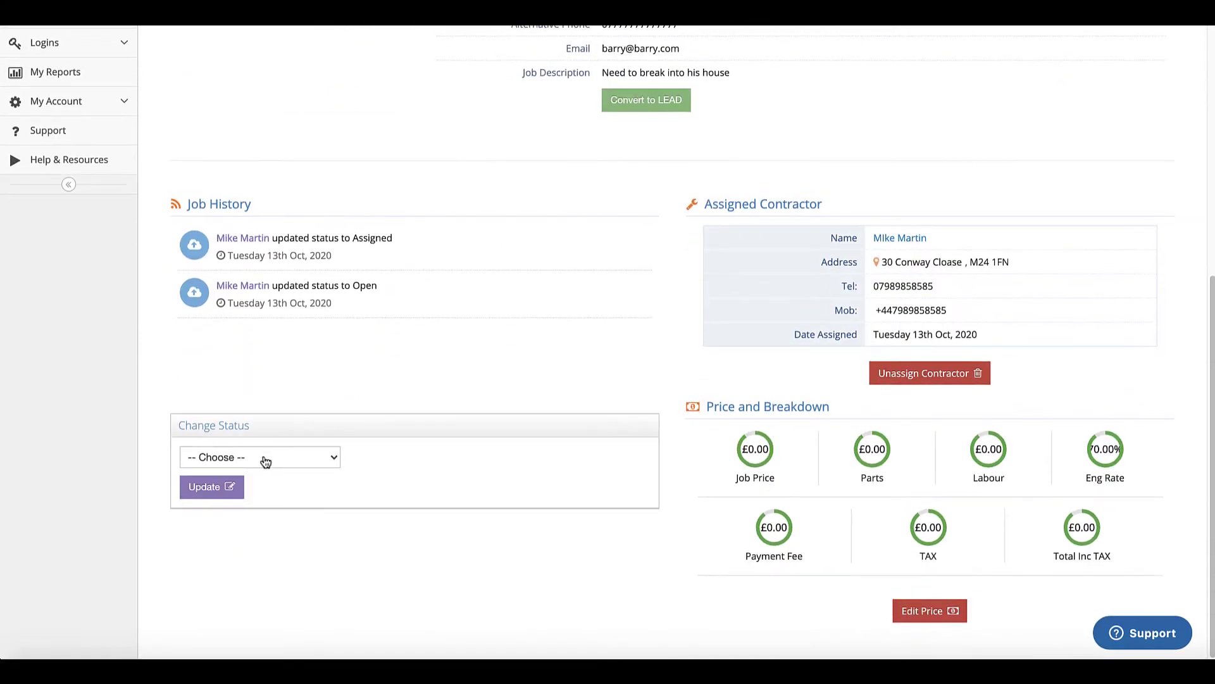
{"action": "left_click", "coordinate": [265, 461]}
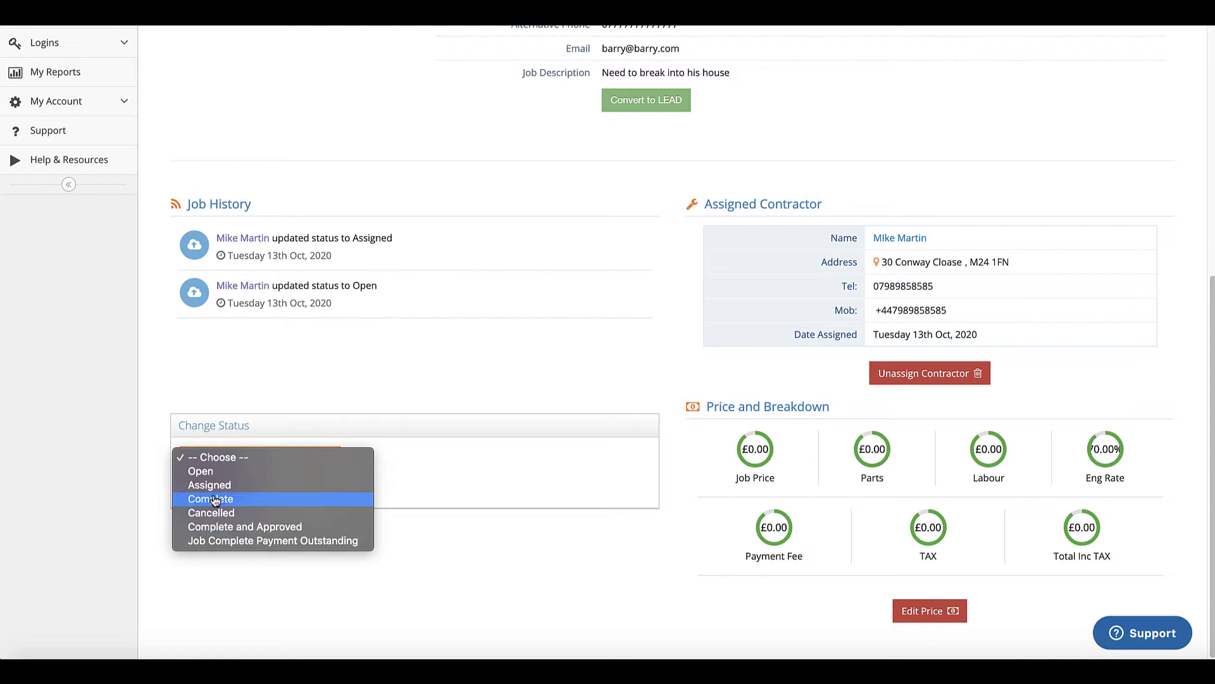
{"action": "left_click", "coordinate": [240, 526]}
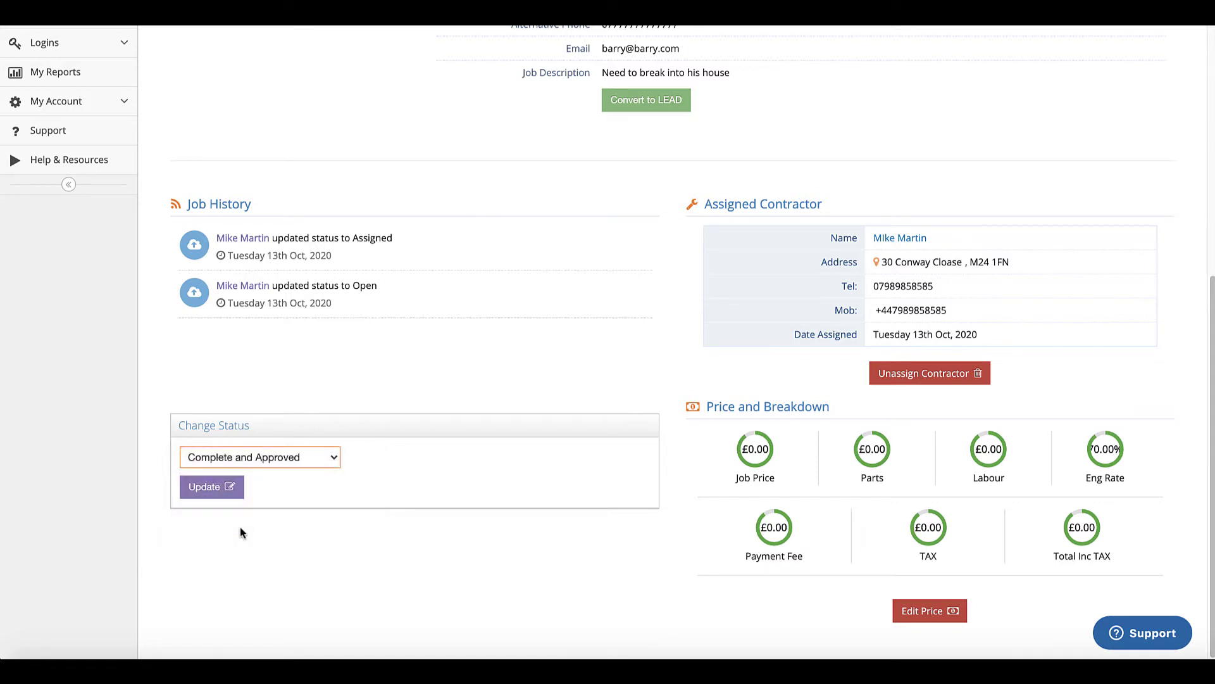
{"action": "left_click", "coordinate": [215, 487]}
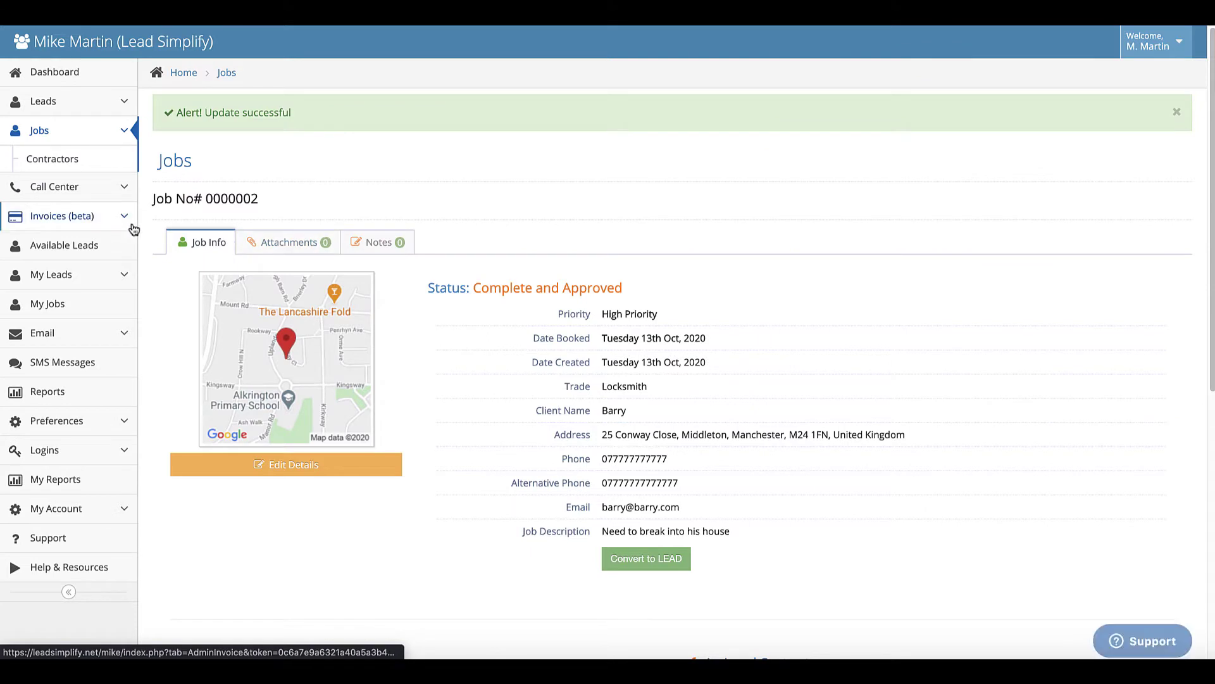
- Review the Assigned status settings under Preferences > Job Statuses
{"action": "left_click", "coordinate": [41, 136]}
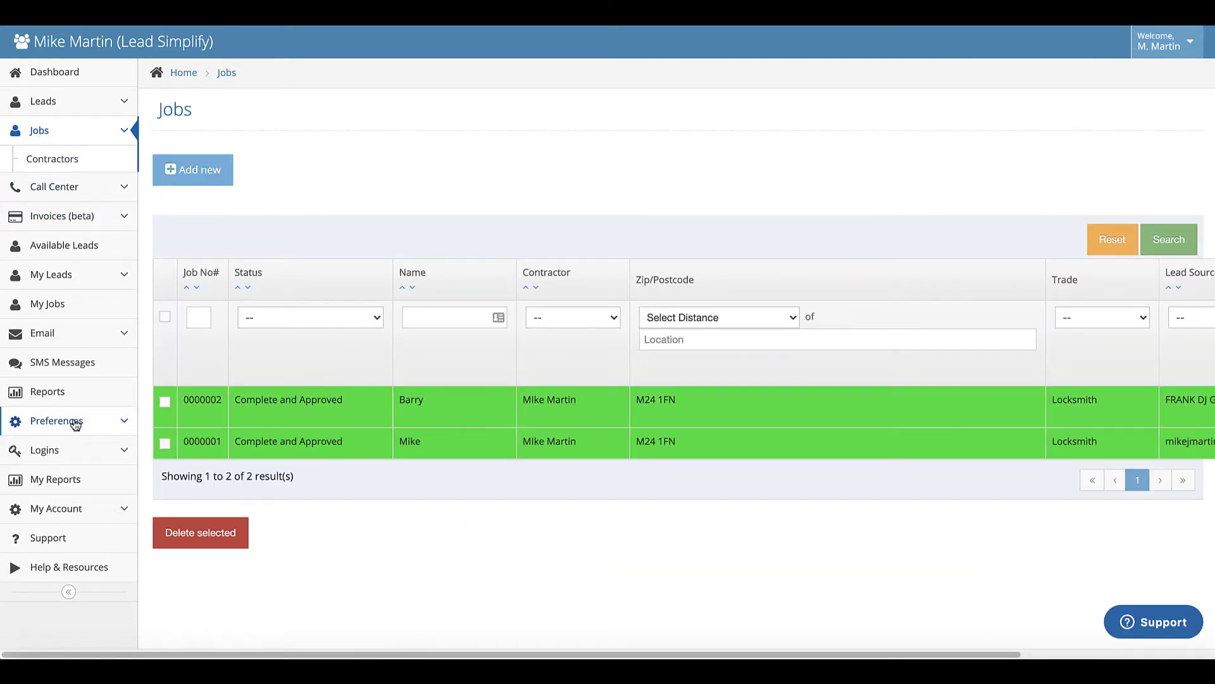
{"action": "left_click", "coordinate": [76, 424]}
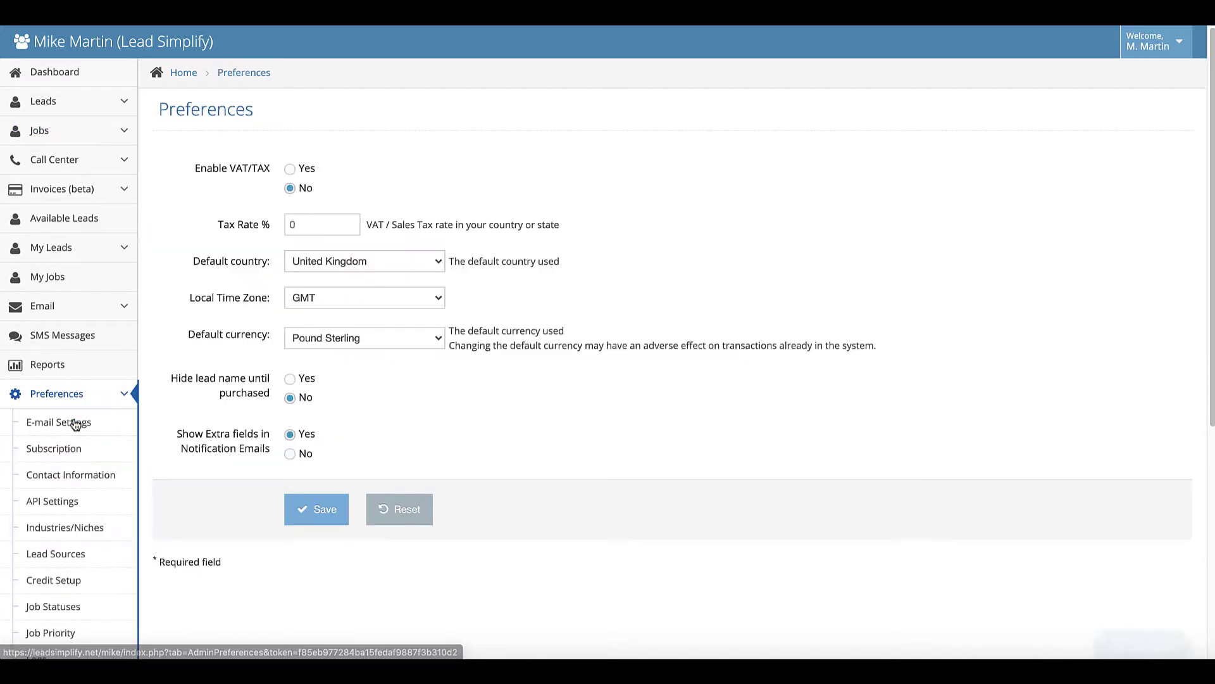
{"action": "scroll", "coordinate": [113, 449], "scroll_direction": "down", "scroll_amount": 2}
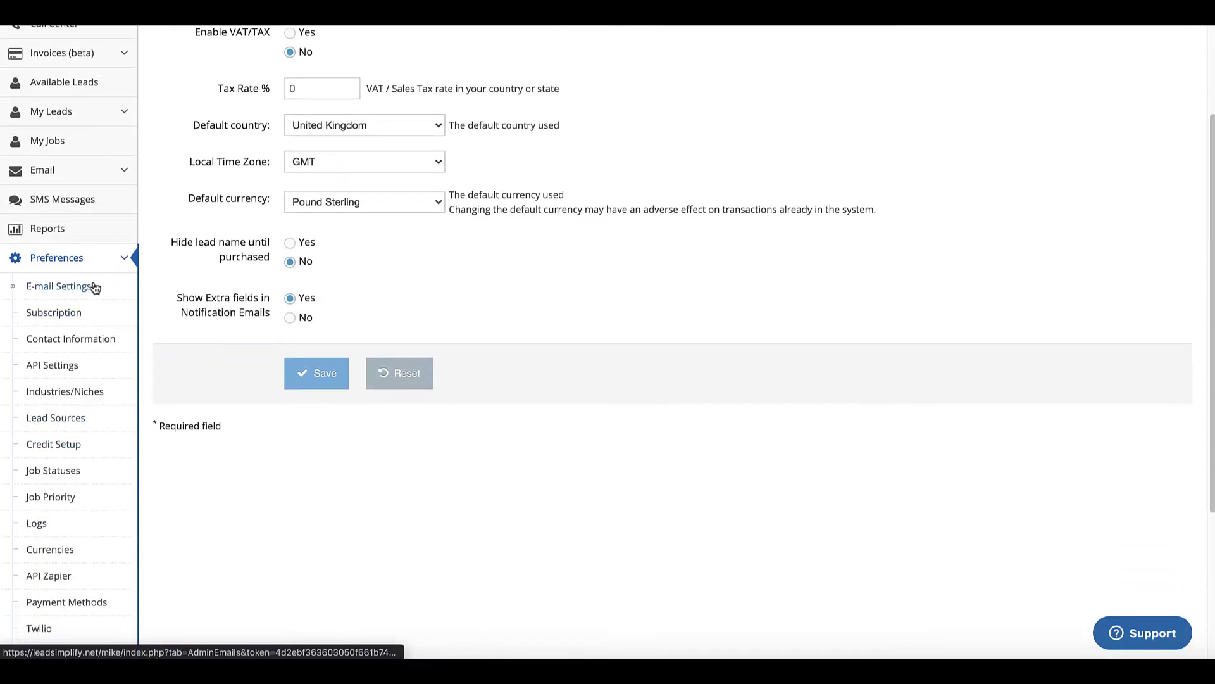
{"action": "left_click", "coordinate": [78, 473]}
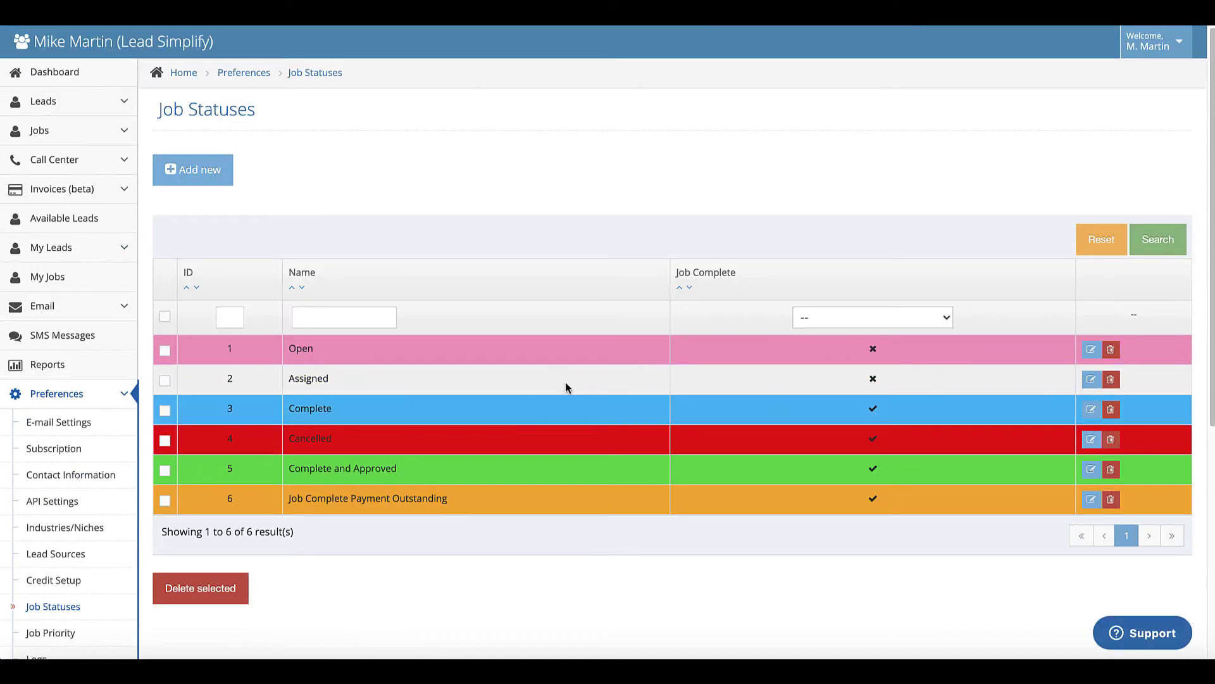
{"action": "left_click", "coordinate": [565, 384]}
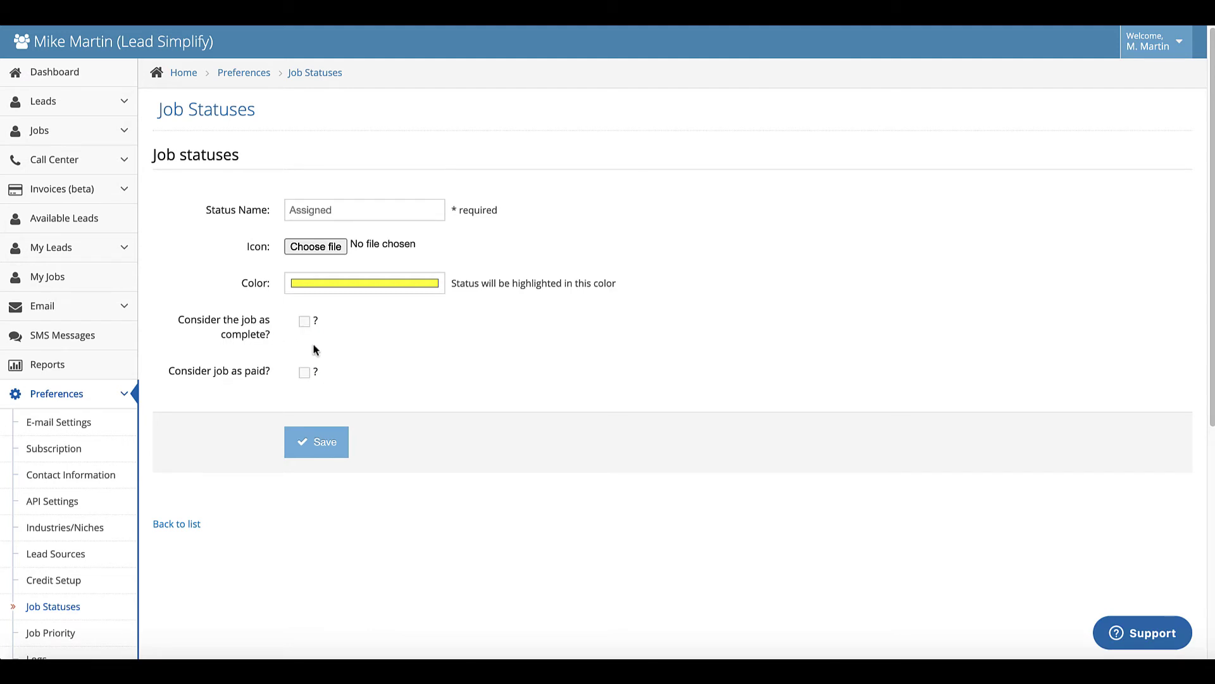
{"action": "left_click", "coordinate": [74, 611]}
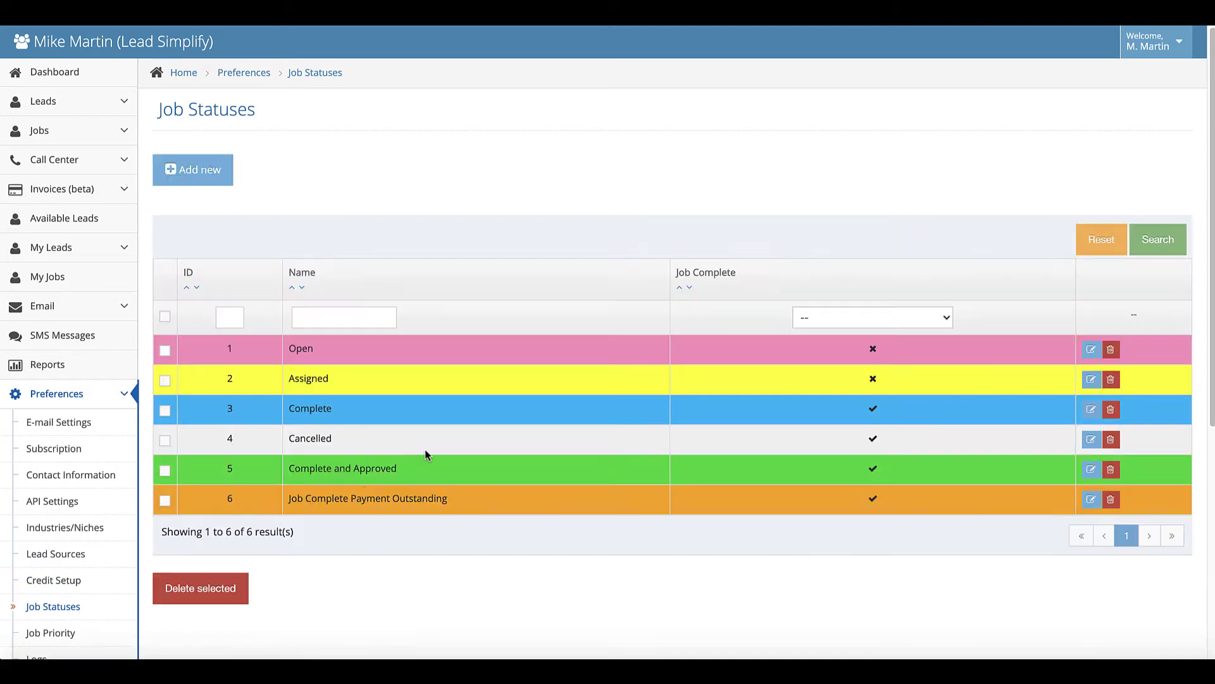
- Review the Complete and Approved status, then check the reports' £510.00 daily overview
{"action": "left_click", "coordinate": [414, 472]}
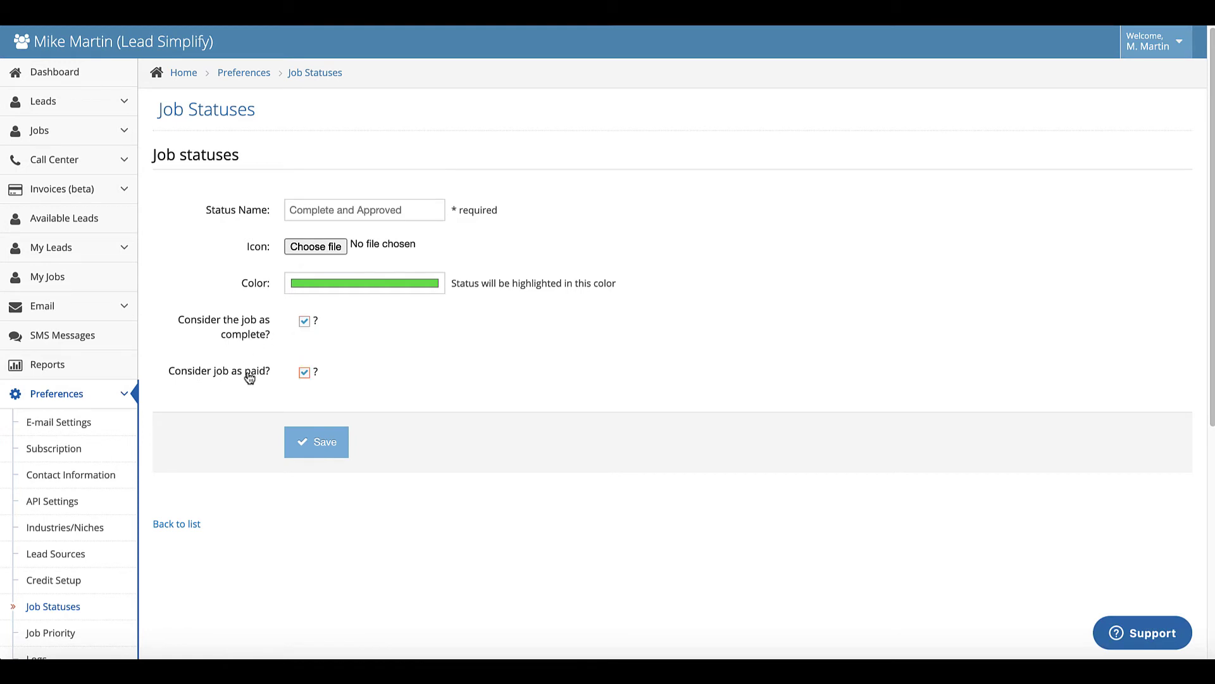
{"action": "left_click", "coordinate": [57, 370]}
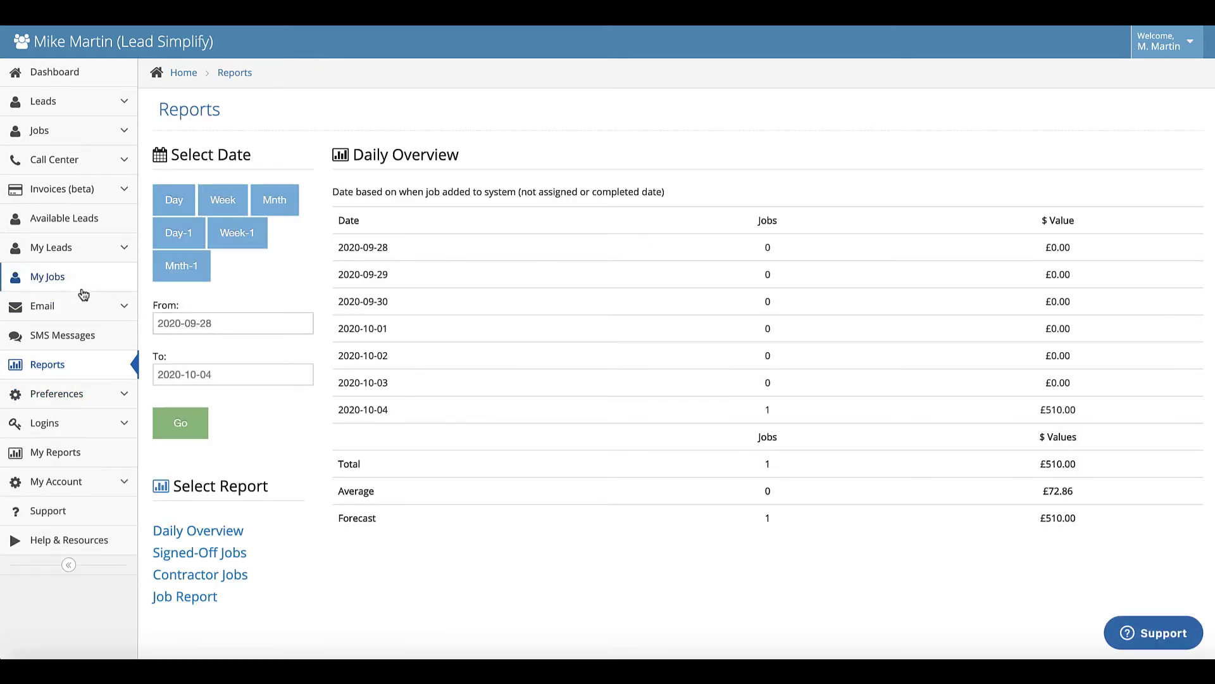
{"action": "left_click", "coordinate": [42, 131]}
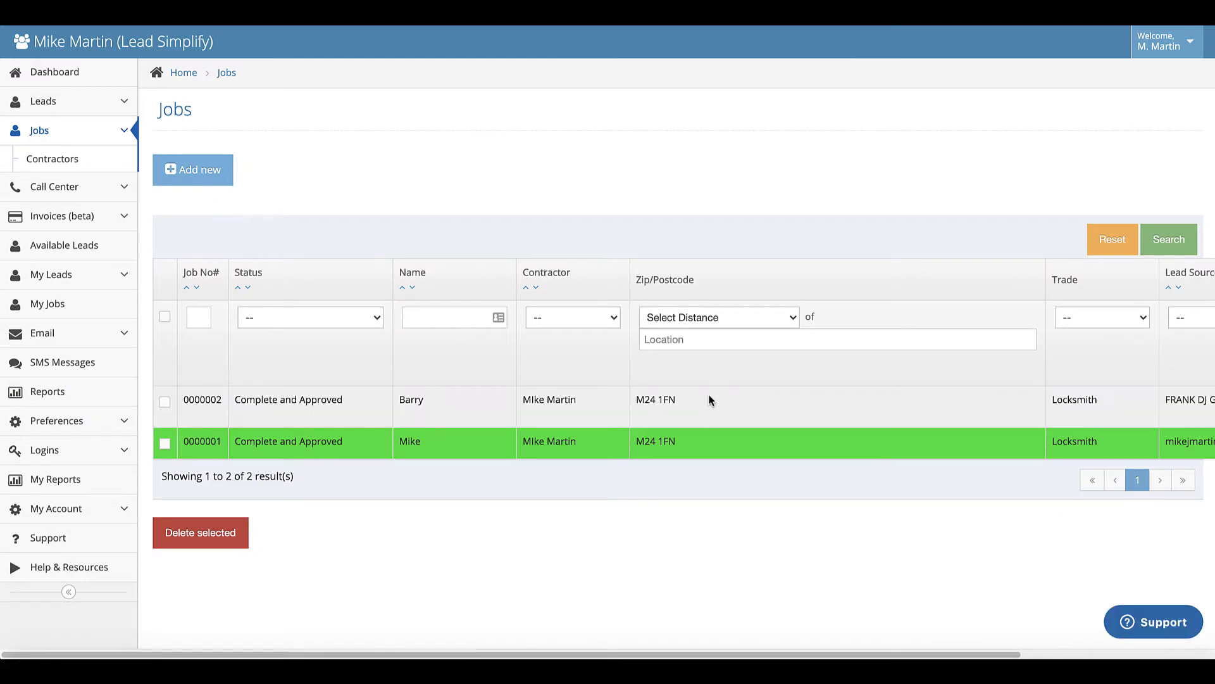
- Price job 0000002 at 500 job cost and 50 parts cost, keeping cash payment
{"action": "left_click", "coordinate": [708, 399]}
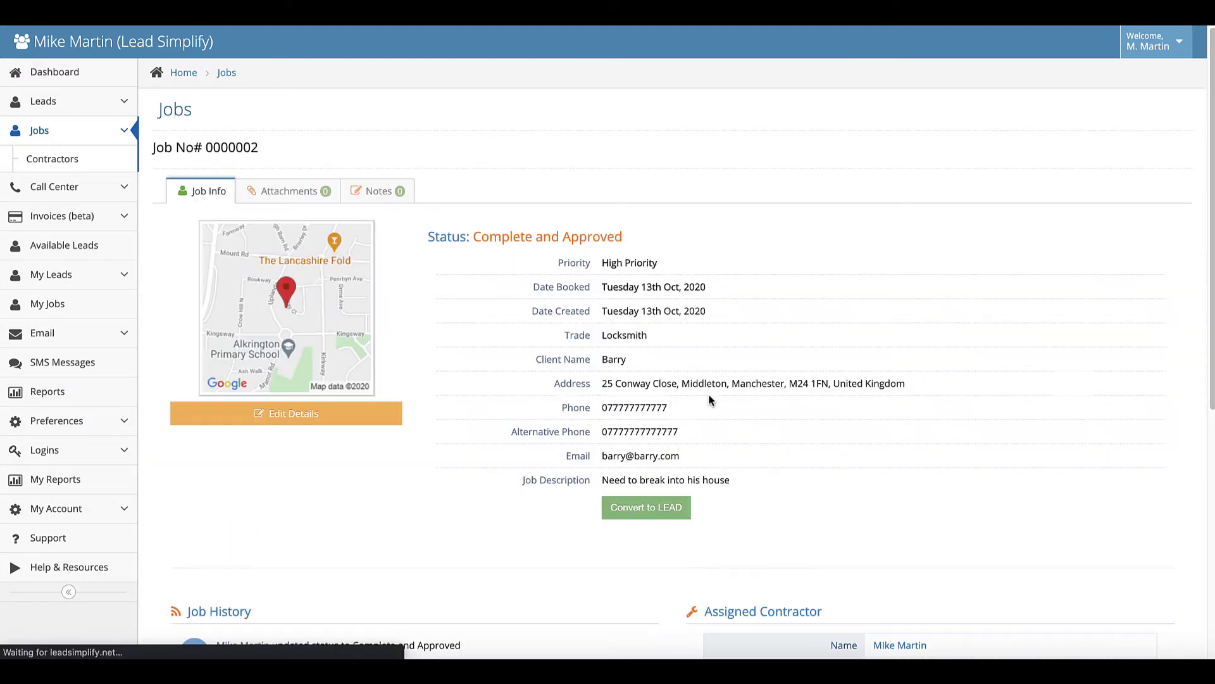
{"action": "scroll", "coordinate": [738, 462], "scroll_direction": "down", "scroll_amount": 6}
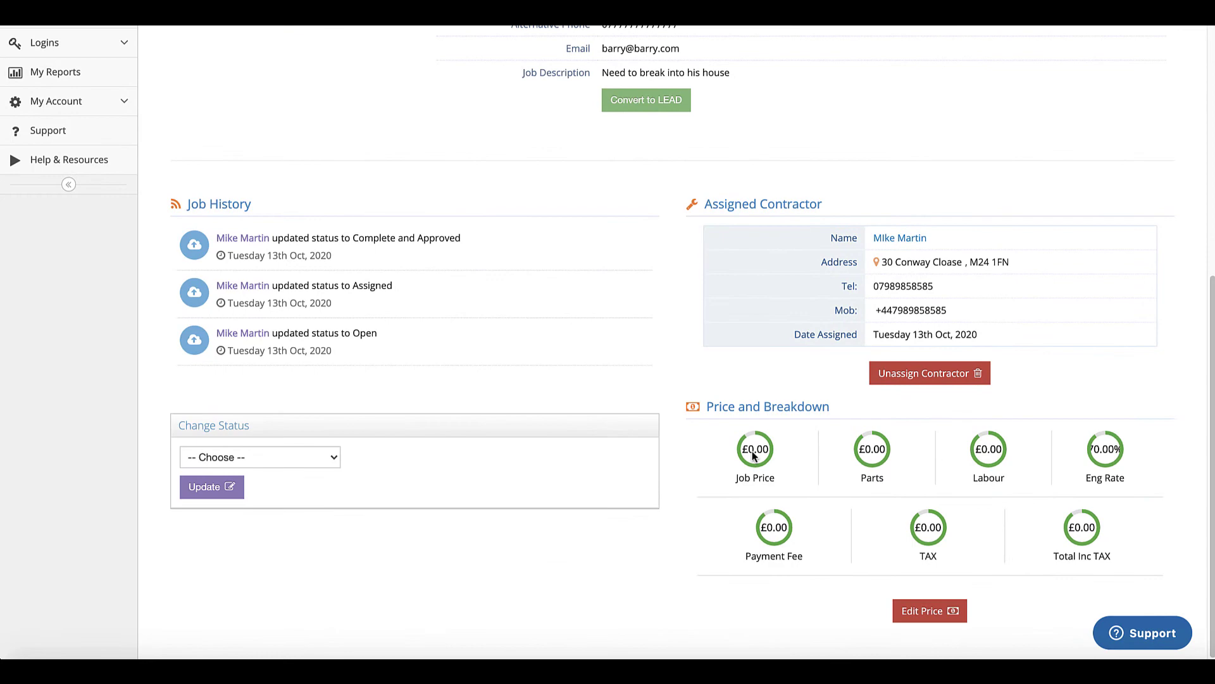
{"action": "left_click", "coordinate": [911, 611]}
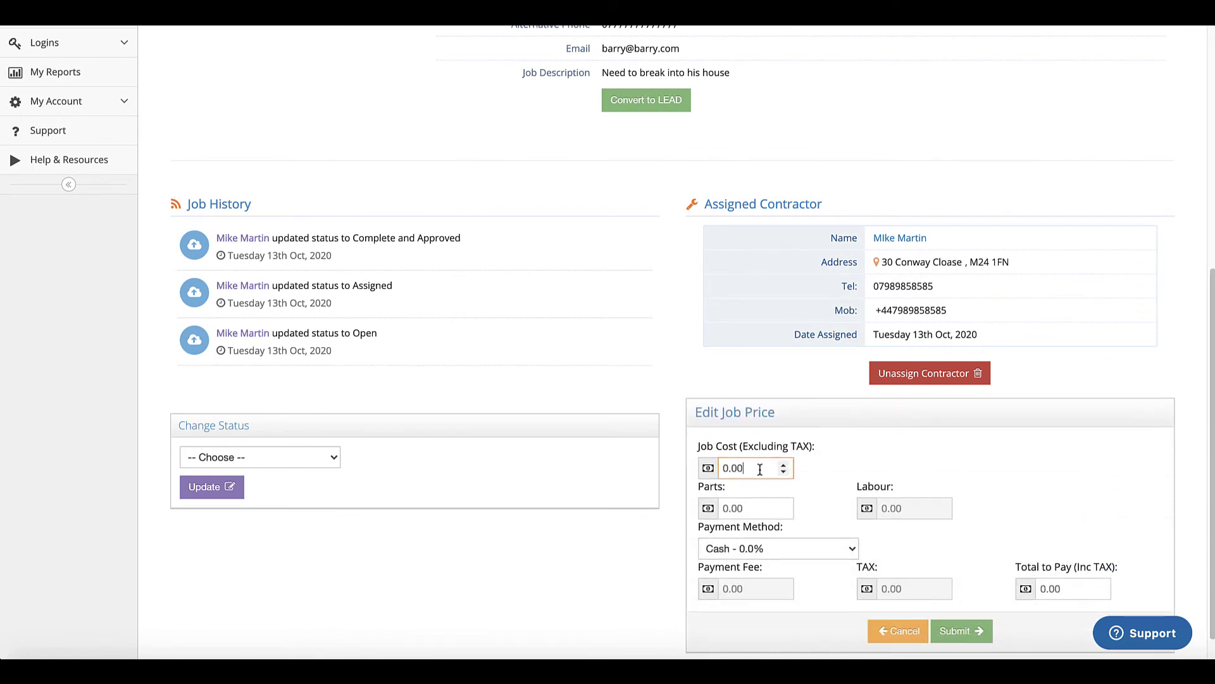
{"action": "double_click", "coordinate": [760, 469]}
{"action": "type", "text": "500"}
{"action": "double_click", "coordinate": [753, 509]}
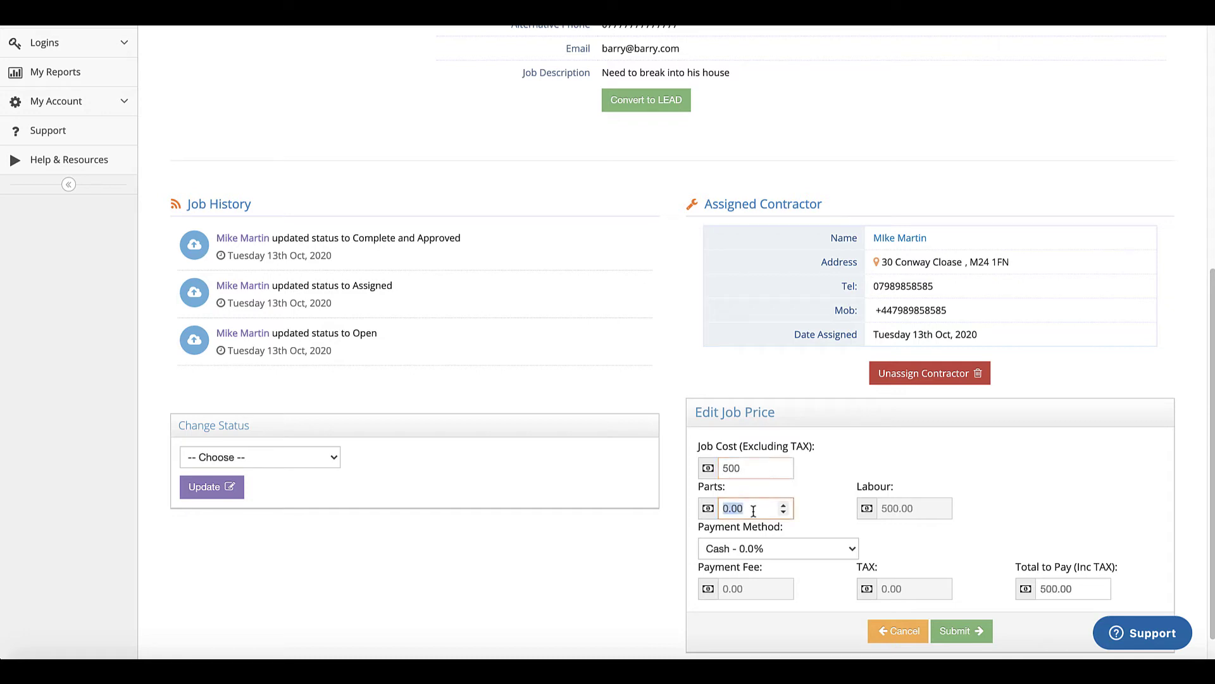
{"action": "type", "text": "50"}
{"action": "scroll", "coordinate": [991, 466], "scroll_direction": "down", "scroll_amount": 1}
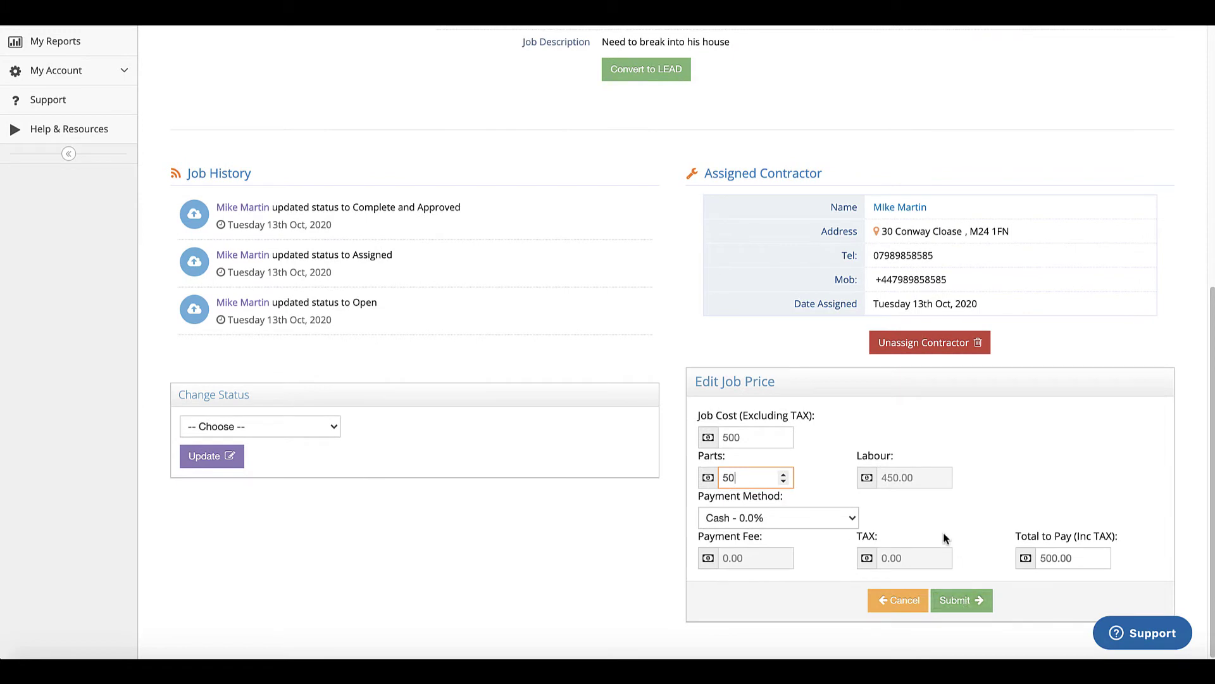
{"action": "left_click", "coordinate": [852, 522]}
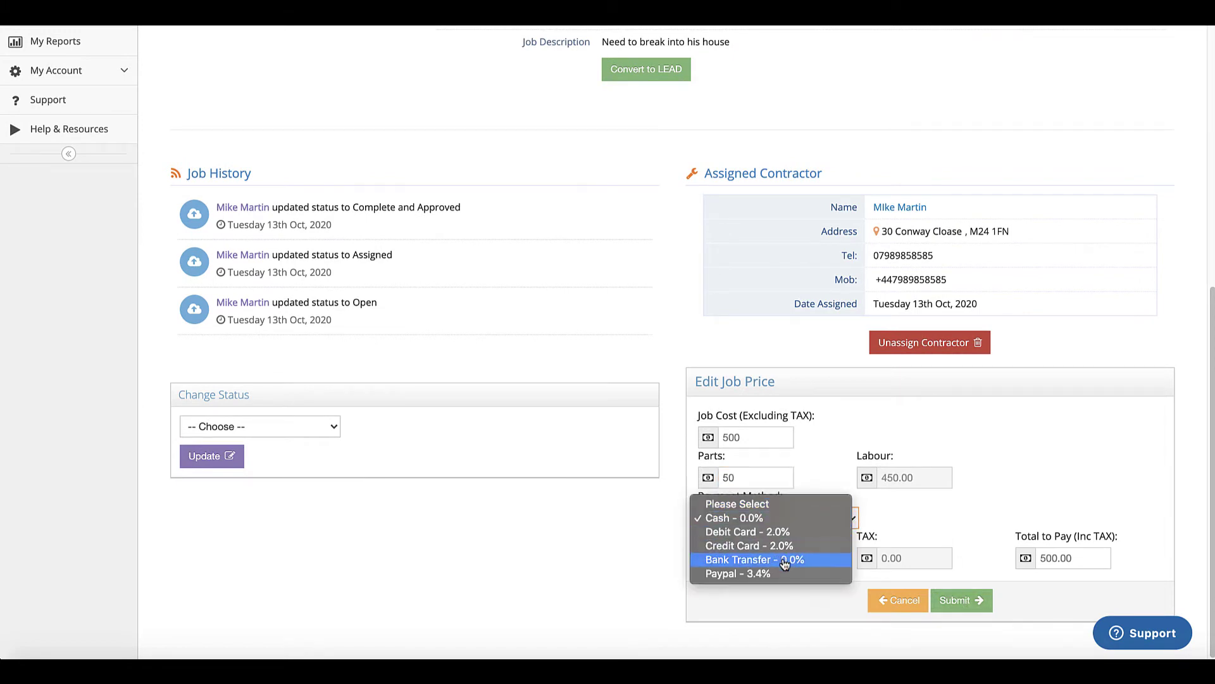
{"action": "left_click", "coordinate": [905, 523]}
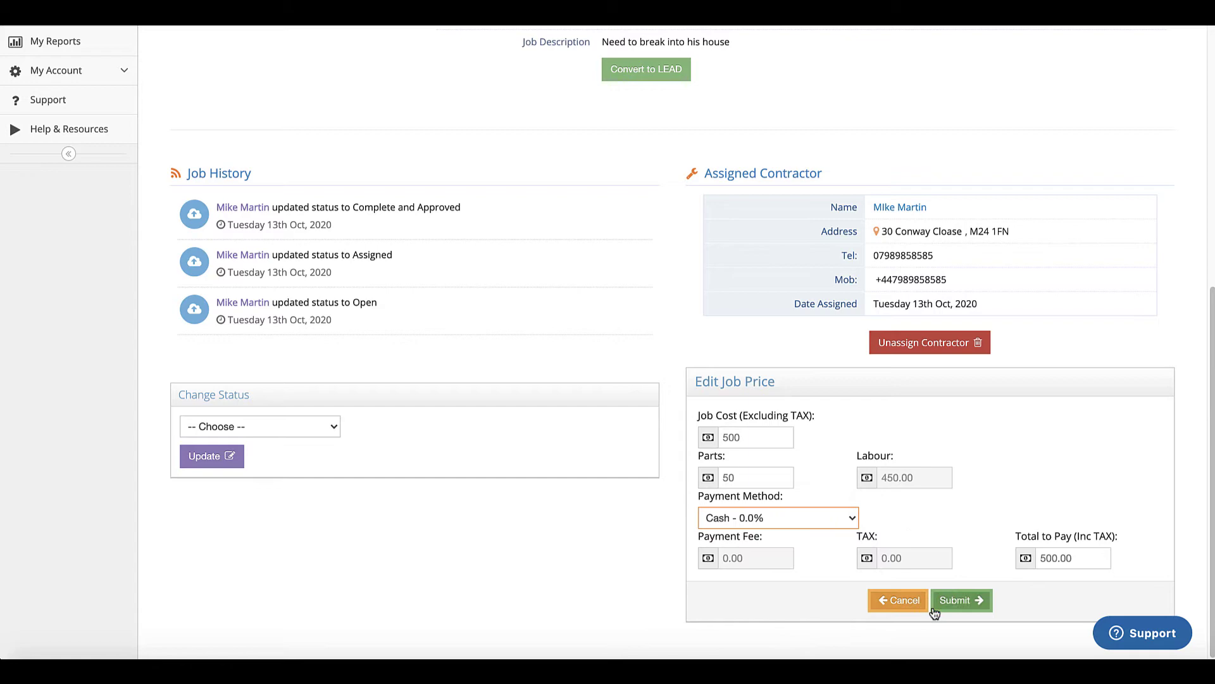
{"action": "left_click", "coordinate": [957, 600]}
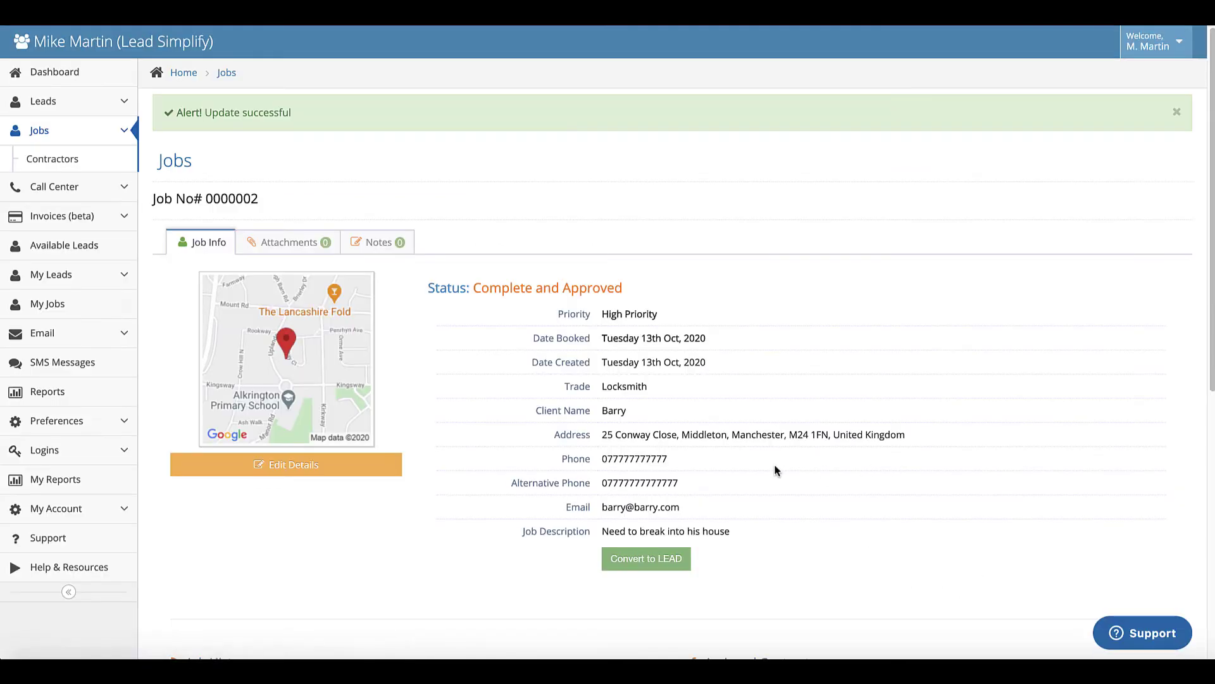
- Change the job's status to Complete and Approved and save it
{"action": "scroll", "coordinate": [773, 467], "scroll_direction": "down", "scroll_amount": 7}
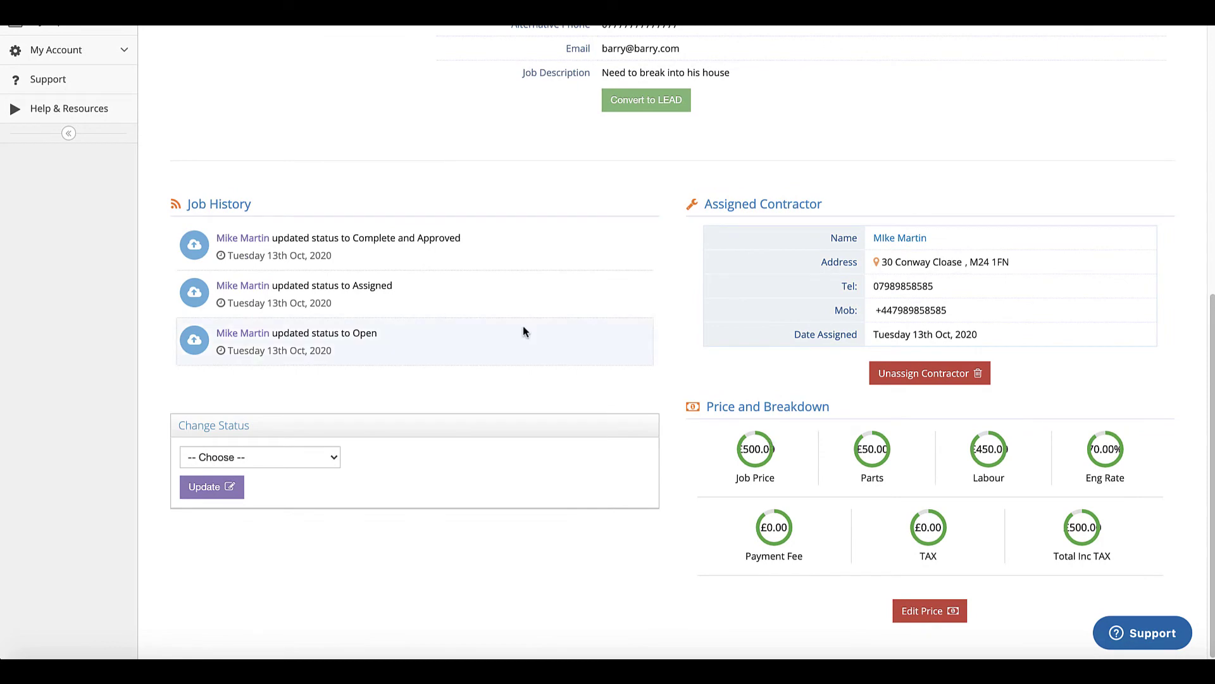
{"action": "left_click", "coordinate": [303, 461]}
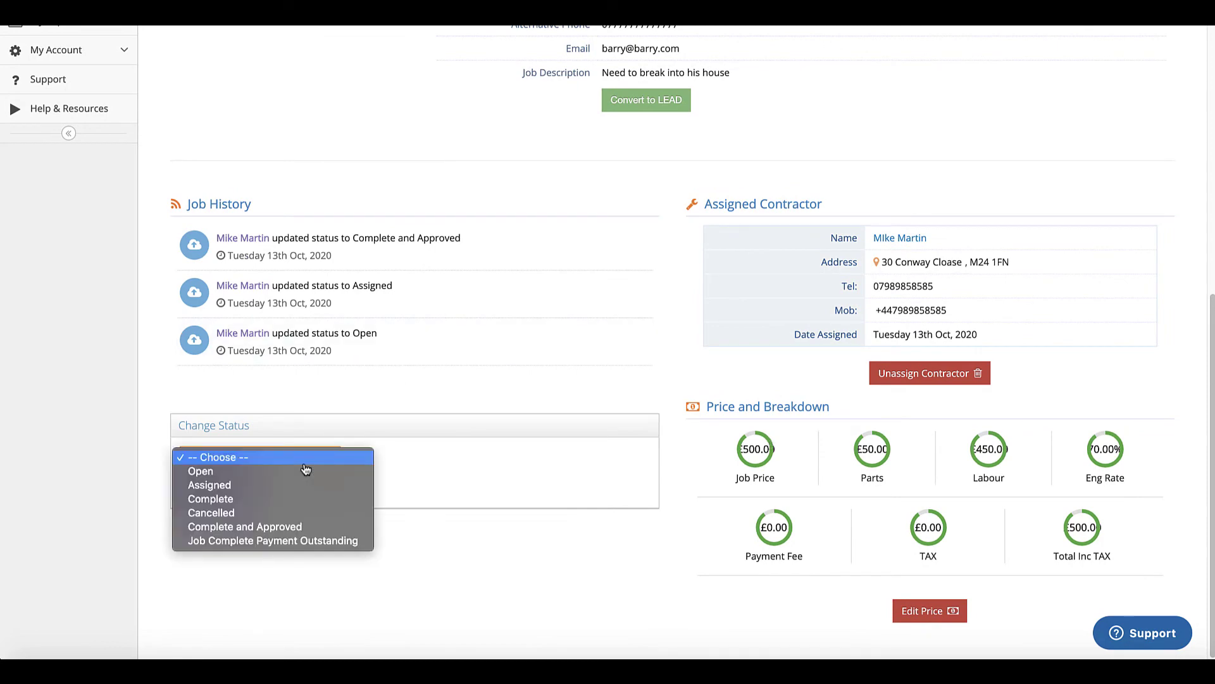
{"action": "left_click", "coordinate": [233, 527]}
{"action": "left_click", "coordinate": [210, 497]}
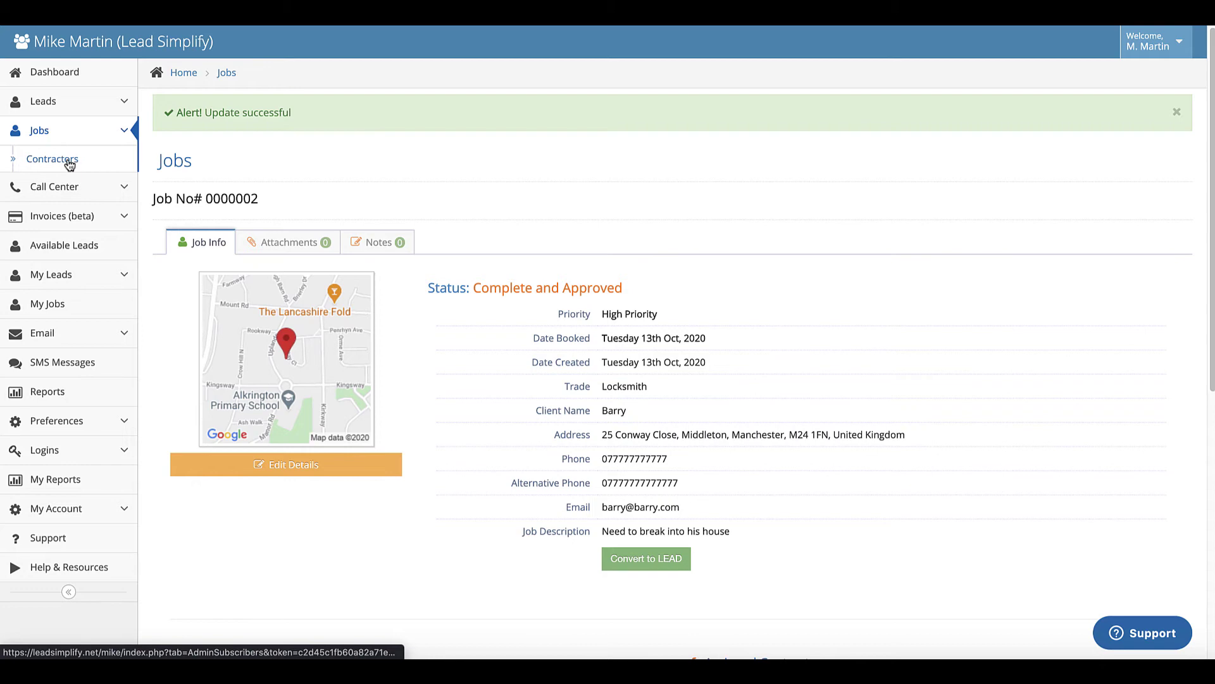
- Open Reports and show the Daily Overview for today, 2020-10-13
{"action": "left_click", "coordinate": [52, 396]}
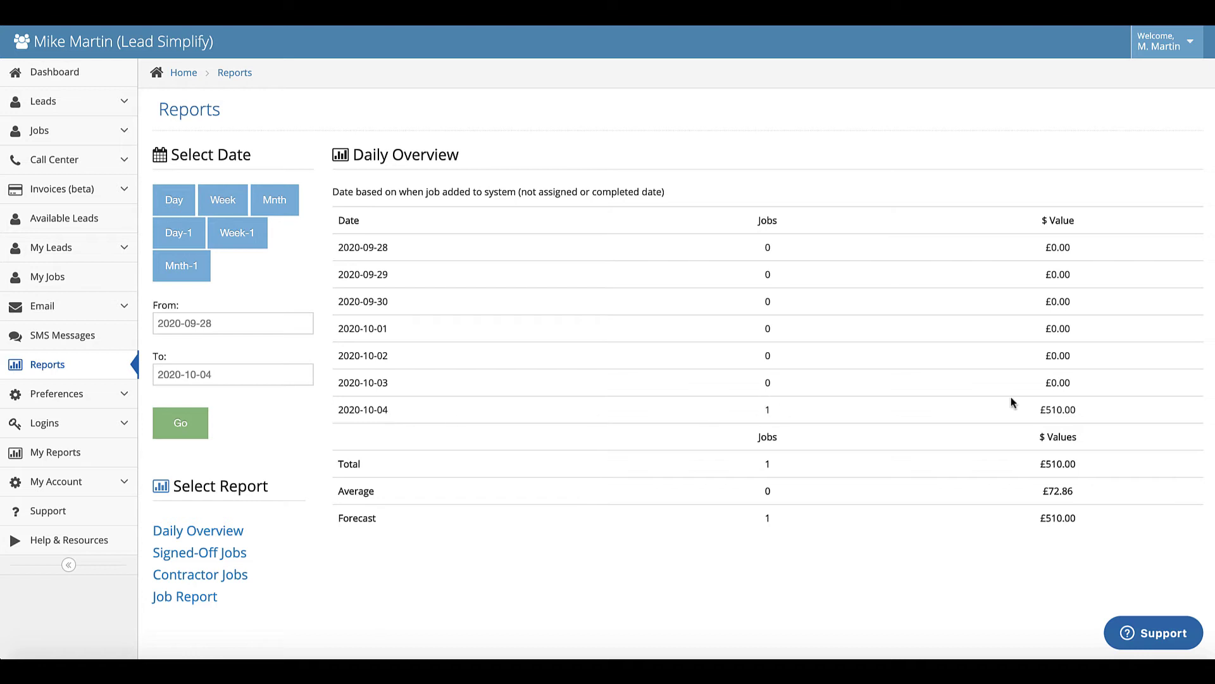
{"action": "left_click", "coordinate": [173, 200]}
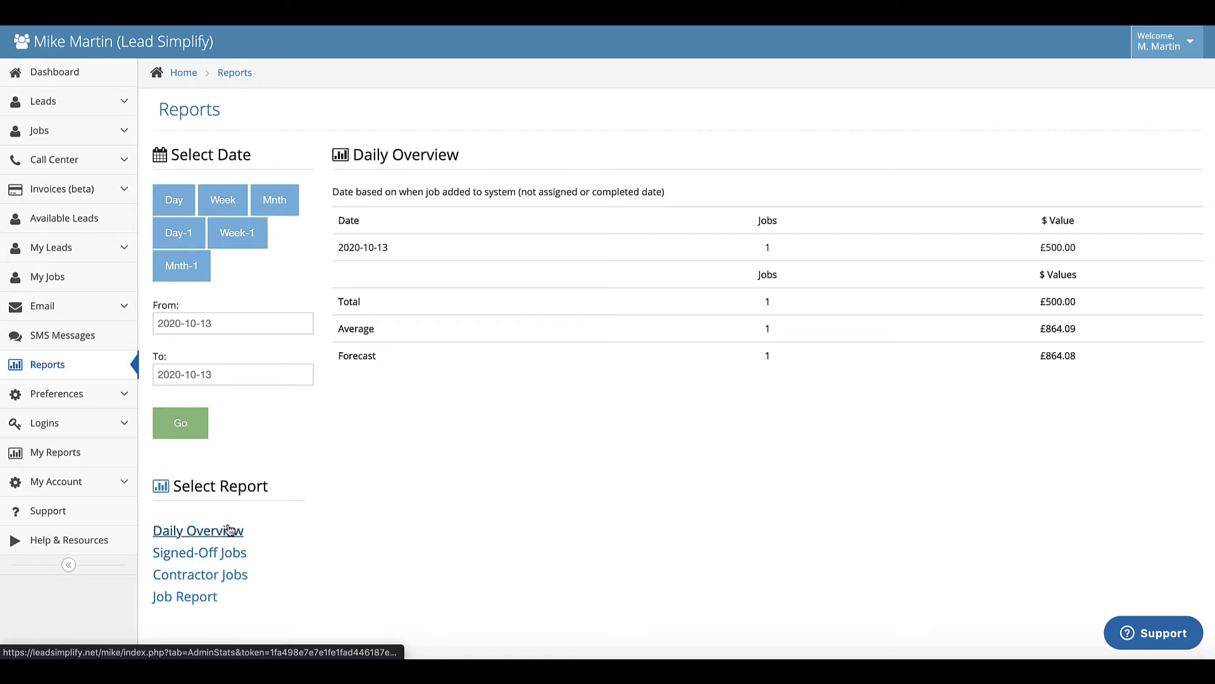
- Open the Contractor Jobs report and check job 0000002's £315.00 labour and 50.00 materials
{"action": "left_click", "coordinate": [210, 577]}
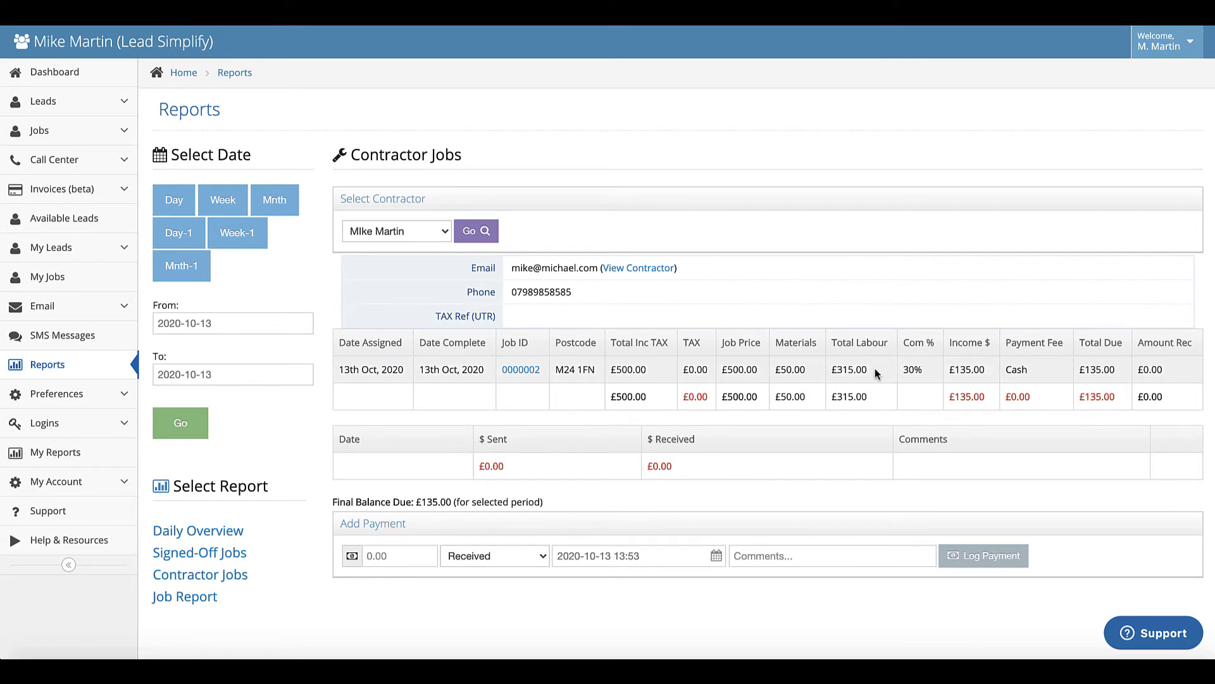
{"action": "left_click_drag", "start_coordinate": [875, 376], "coordinate": [831, 373]}
{"action": "left_click_drag", "start_coordinate": [805, 371], "coordinate": [787, 373]}
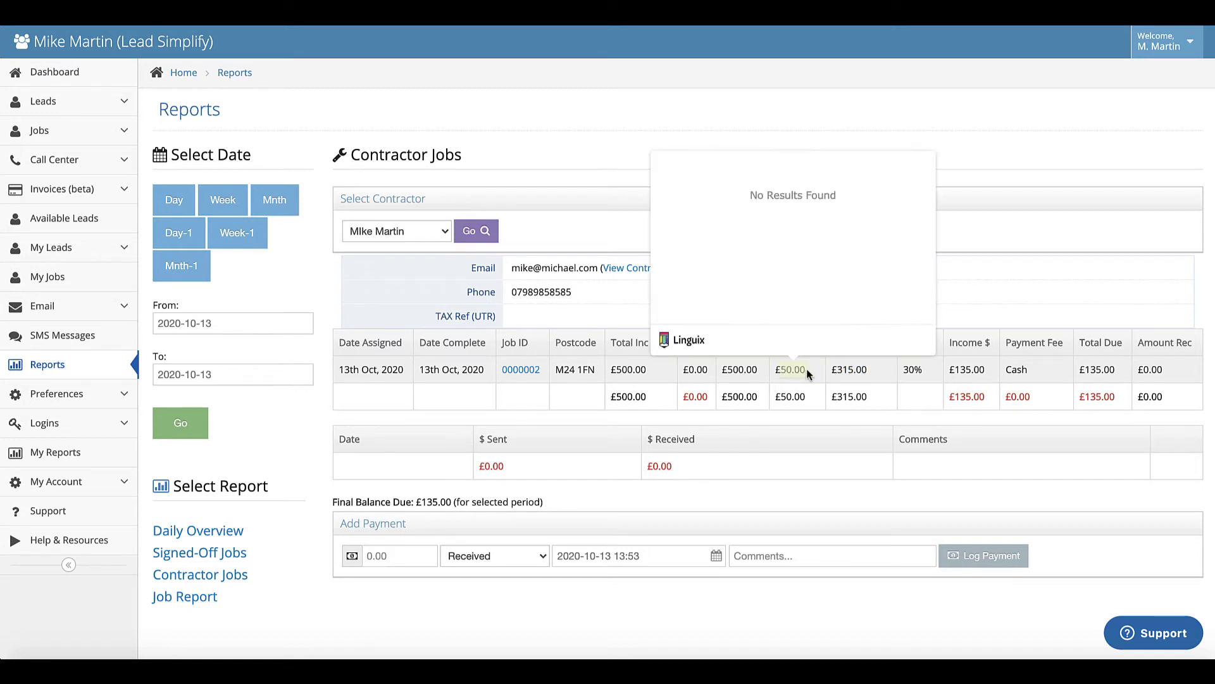
{"action": "left_click", "coordinate": [806, 369]}
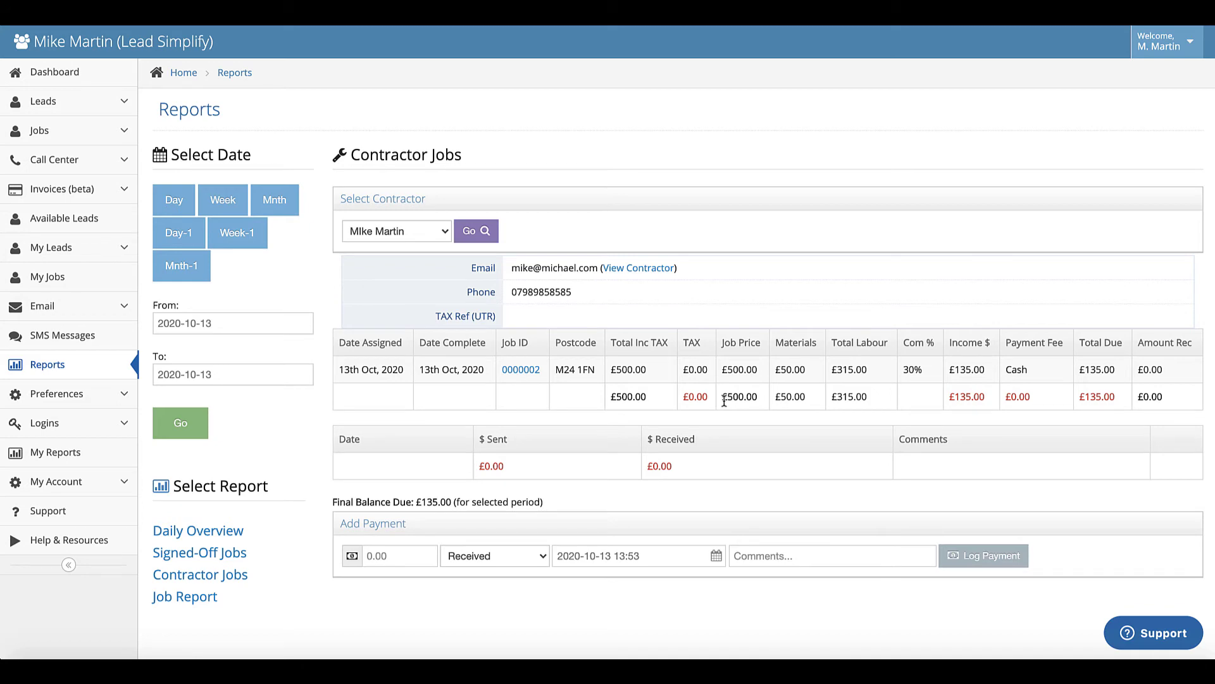
- Open the Pool Cleaner form from Leads > Form Builder
{"action": "left_click", "coordinate": [48, 103]}
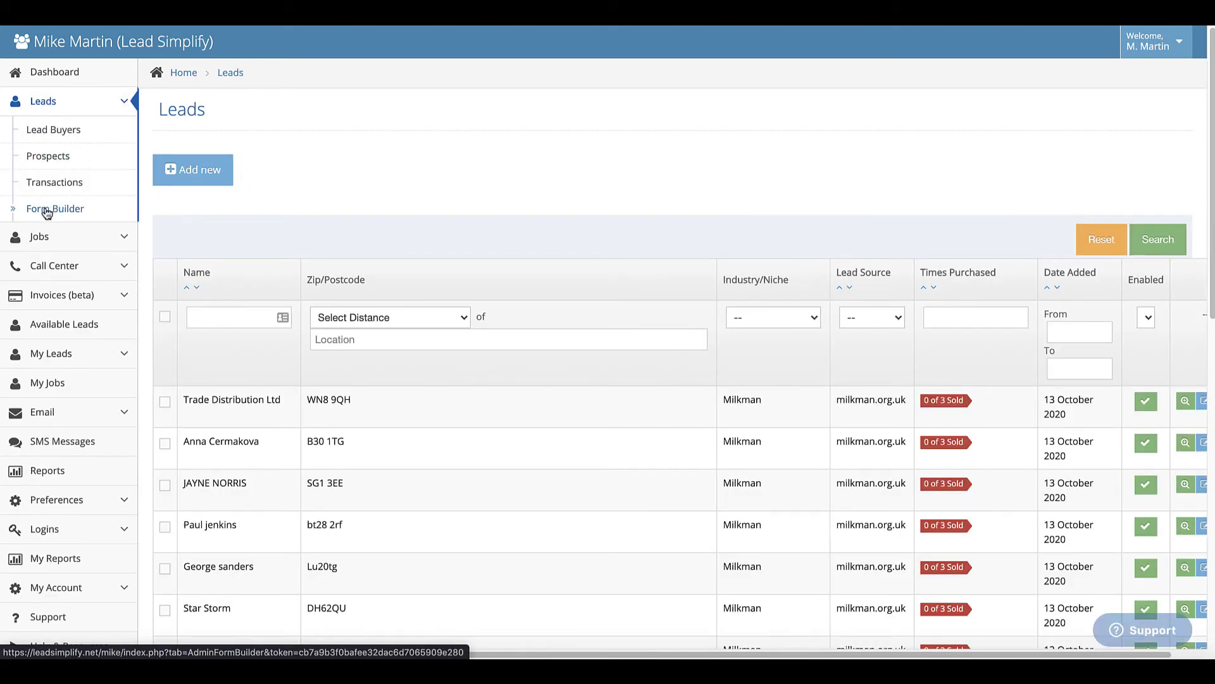
{"action": "left_click", "coordinate": [47, 210]}
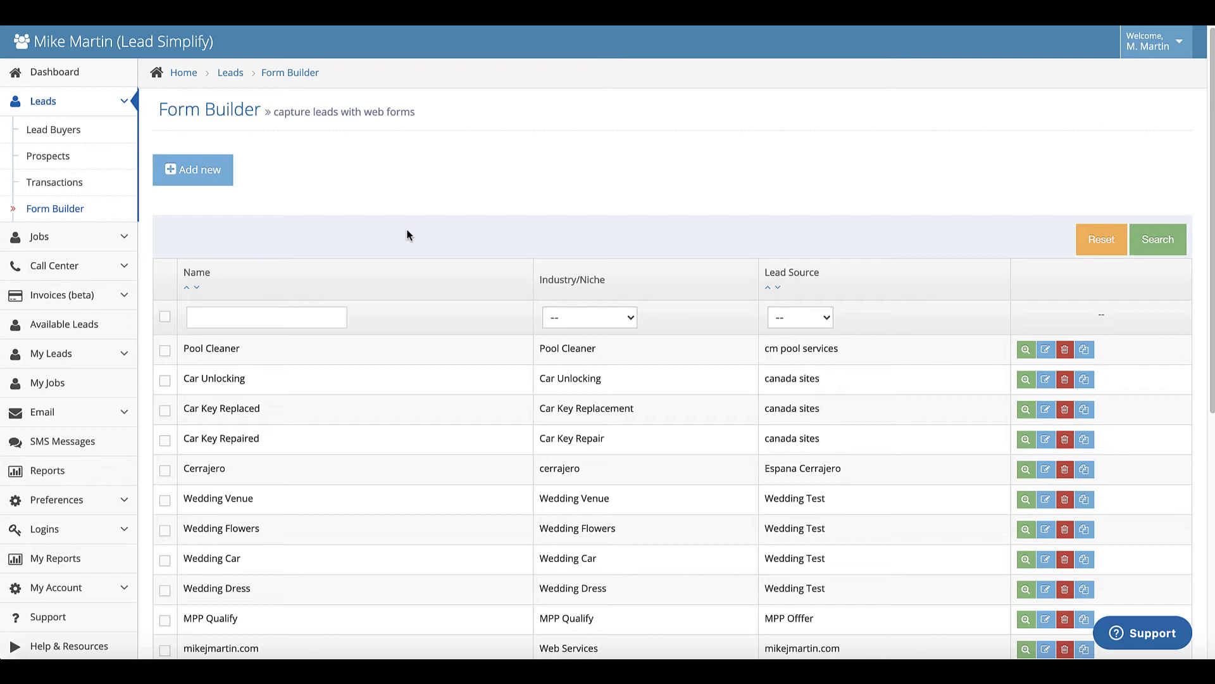
{"action": "left_click", "coordinate": [424, 348]}
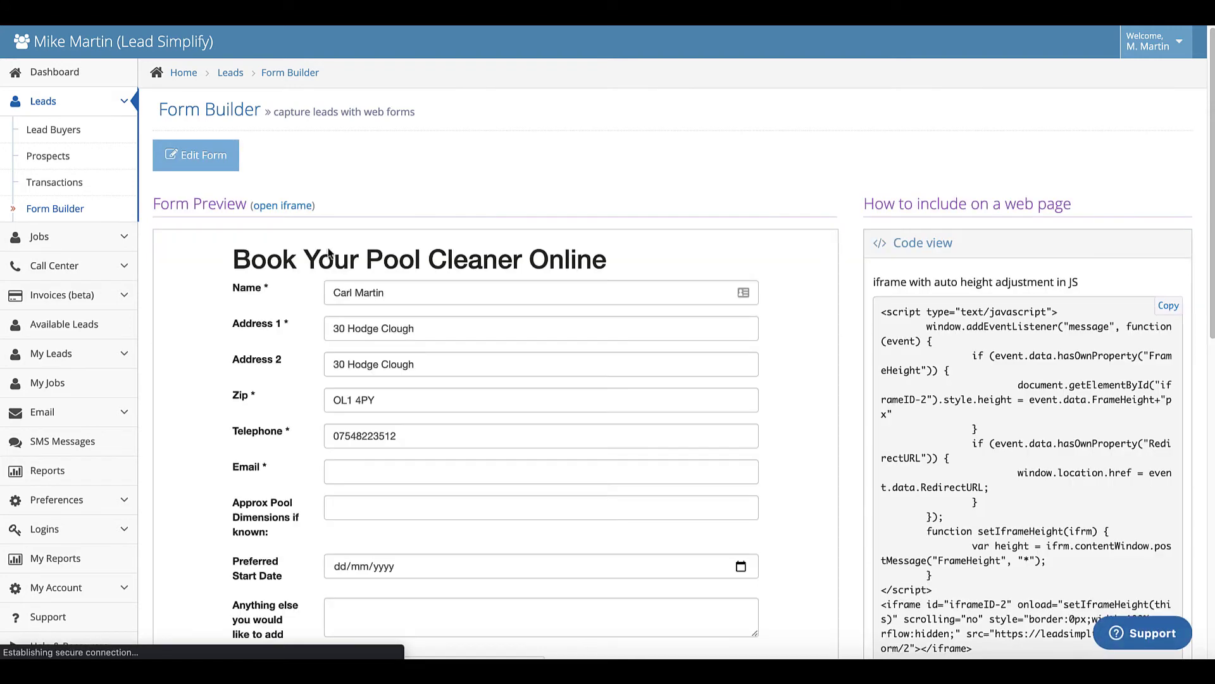
{"action": "scroll", "coordinate": [483, 335], "scroll_direction": "down", "scroll_amount": 5}
{"action": "scroll", "coordinate": [483, 336], "scroll_direction": "up", "scroll_amount": 4}
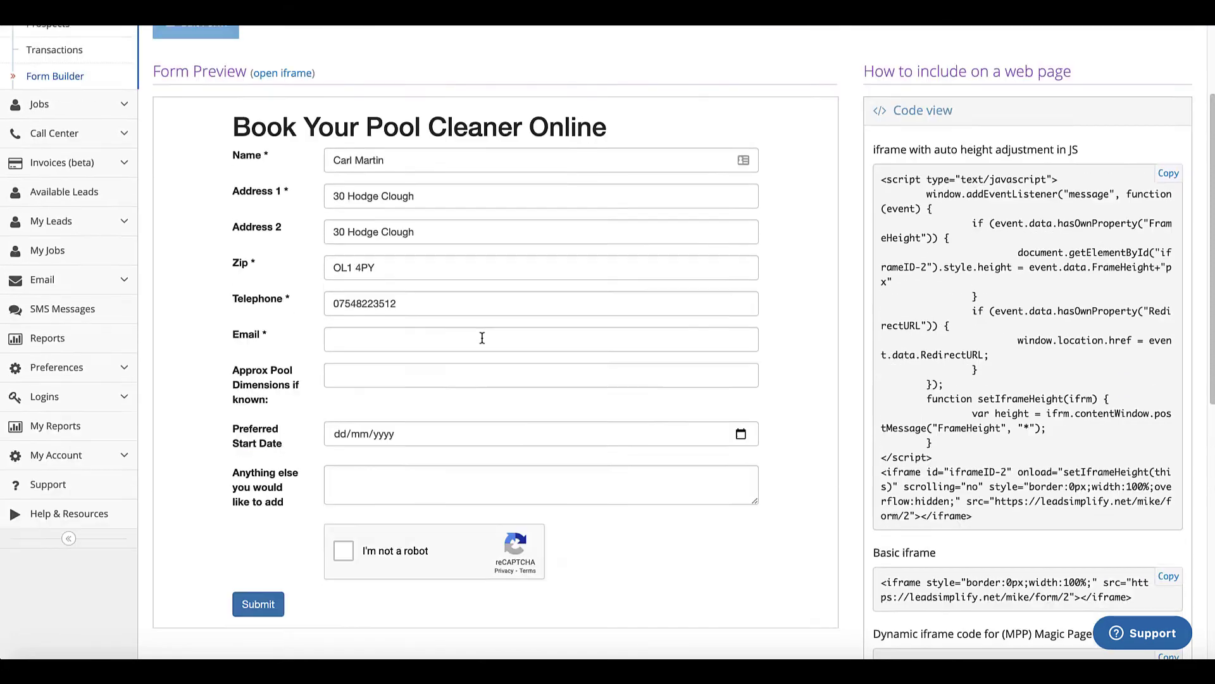
- In the form's Advanced Options, set submissions to create a Job instead of a lead
{"action": "left_click", "coordinate": [206, 127]}
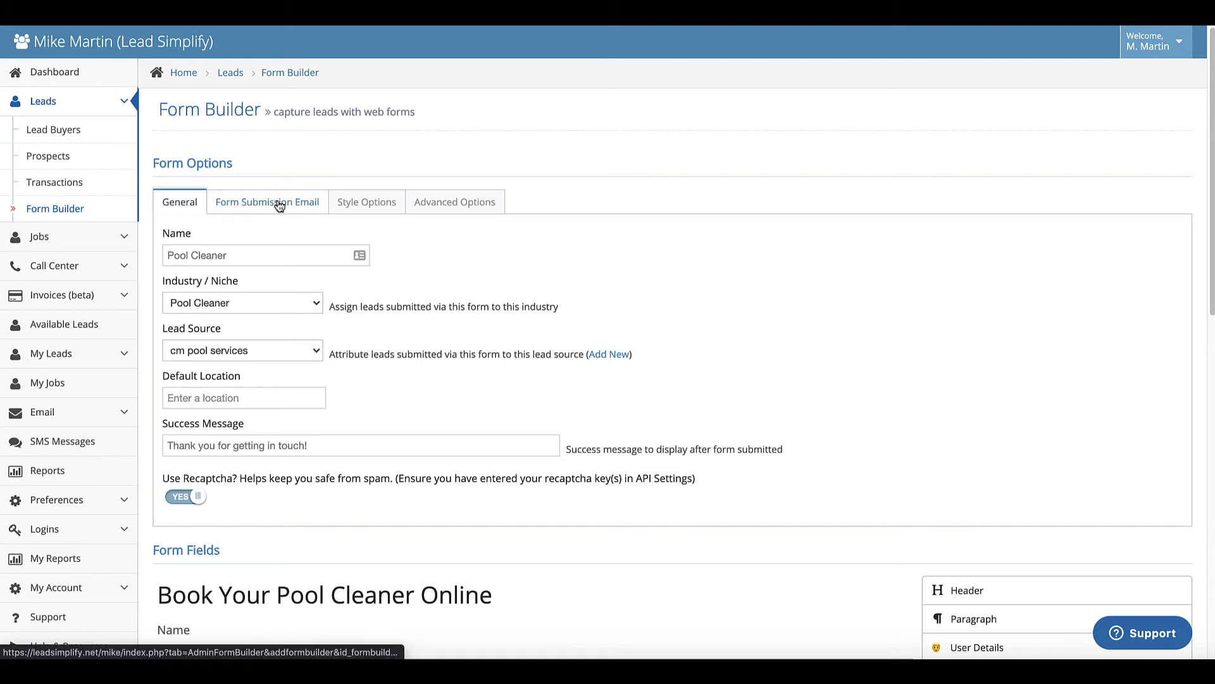
{"action": "left_click", "coordinate": [462, 208]}
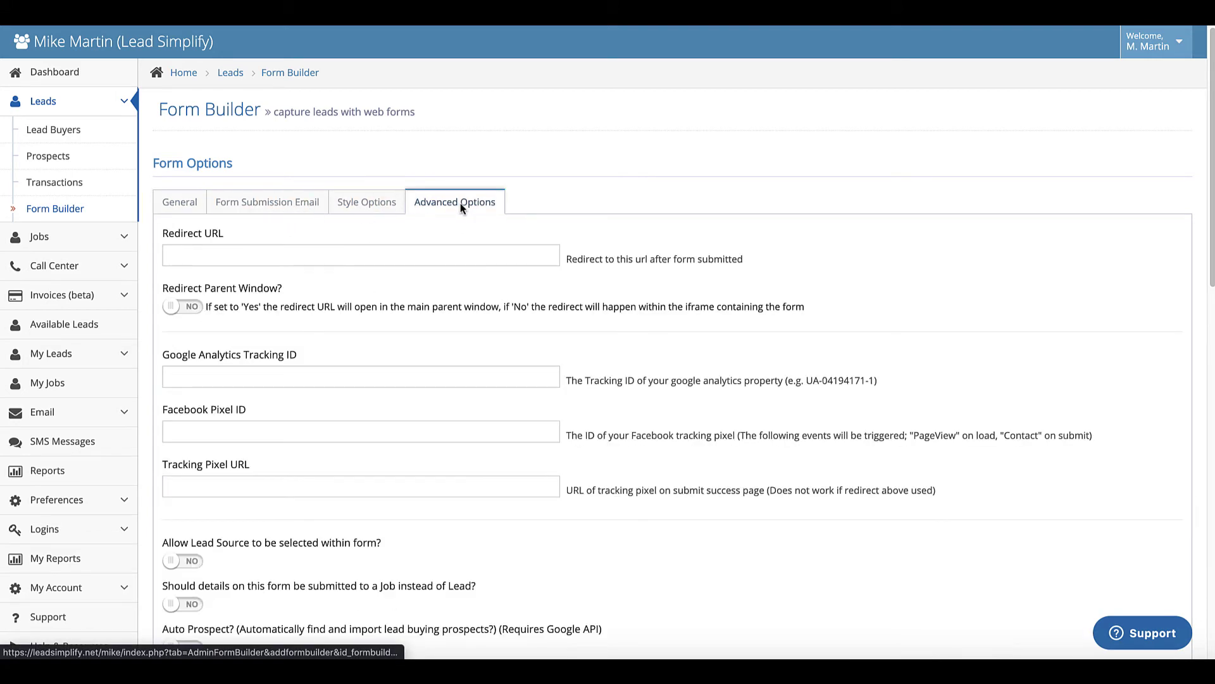
{"action": "scroll", "coordinate": [348, 312], "scroll_direction": "down", "scroll_amount": 3}
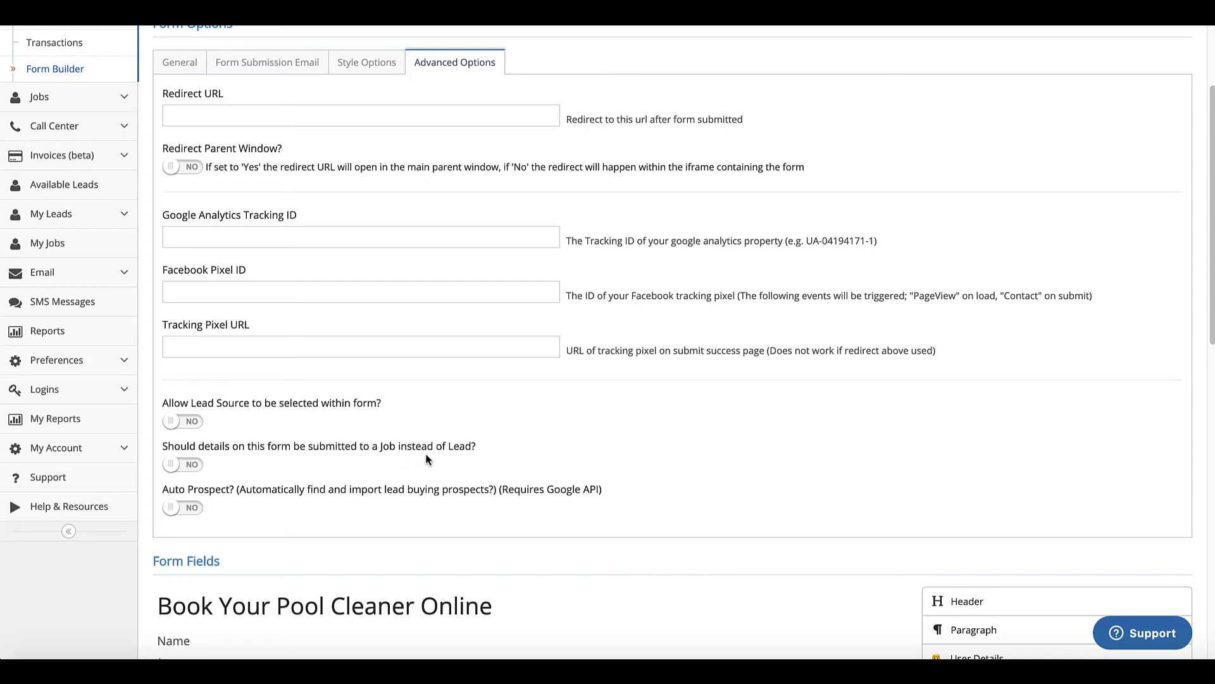
{"action": "left_click", "coordinate": [185, 467]}
{"action": "scroll", "coordinate": [405, 448], "scroll_direction": "down", "scroll_amount": 8}
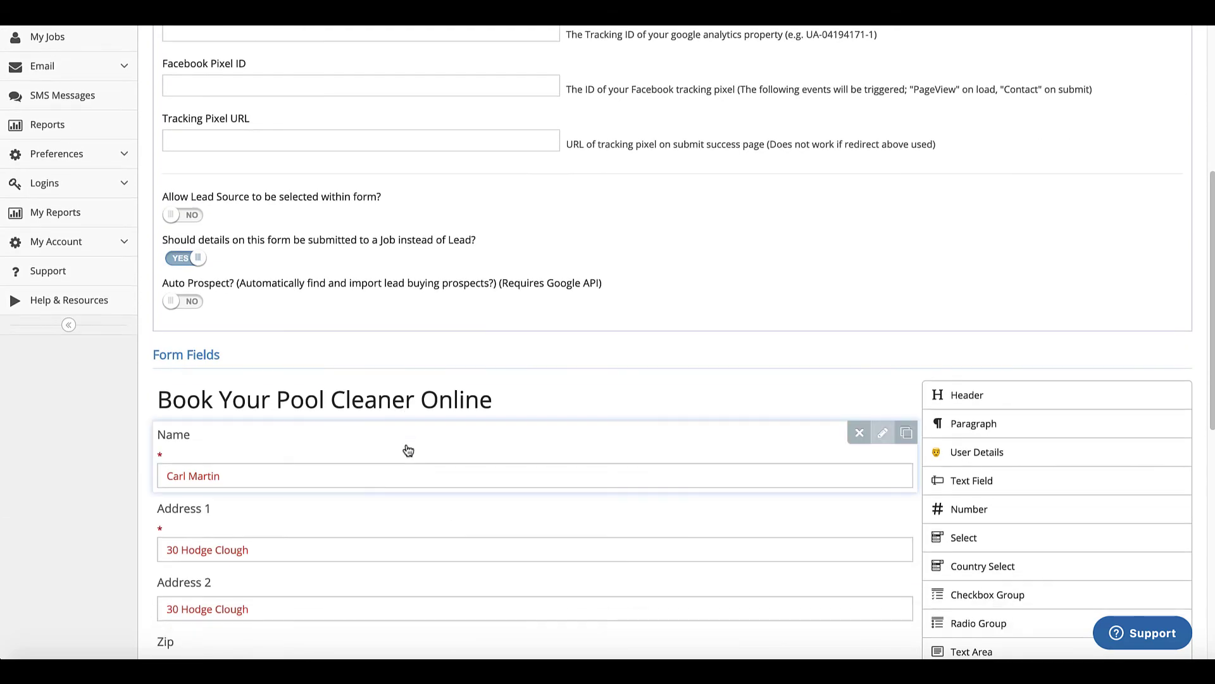
{"action": "scroll", "coordinate": [409, 450], "scroll_direction": "down", "scroll_amount": 4}
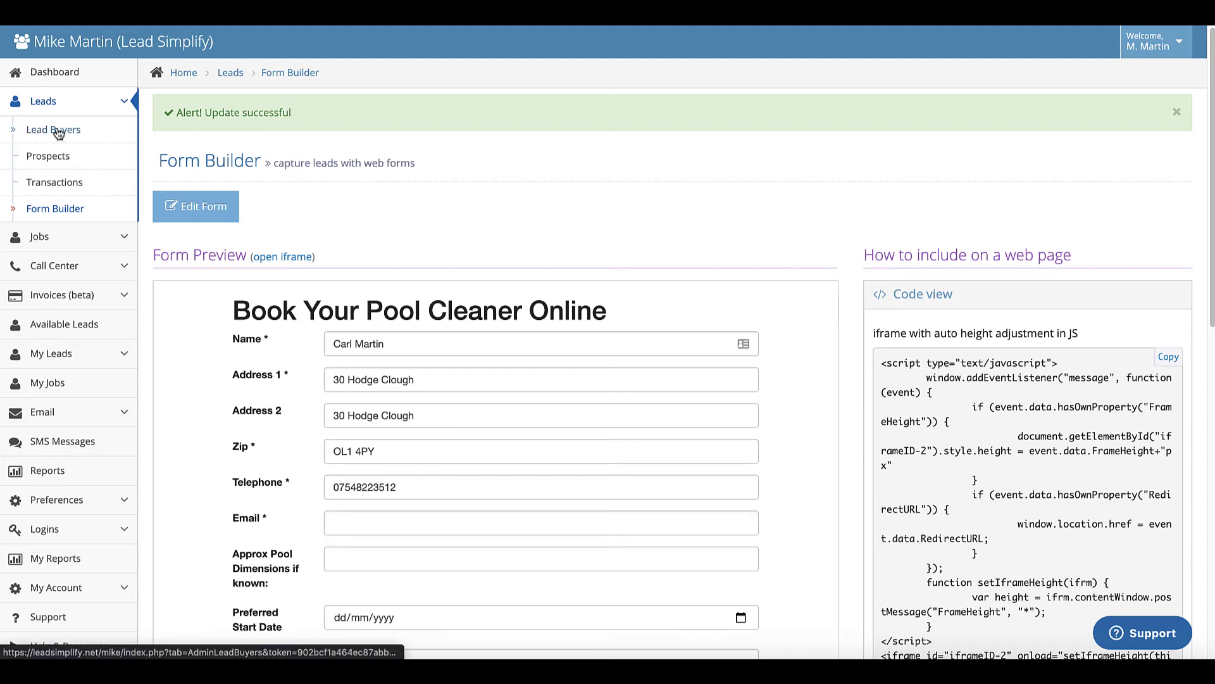
- Open the Jobs list showing locksmith jobs 0000001 and 0000002 as Complete and Approved
{"action": "left_click", "coordinate": [41, 238]}
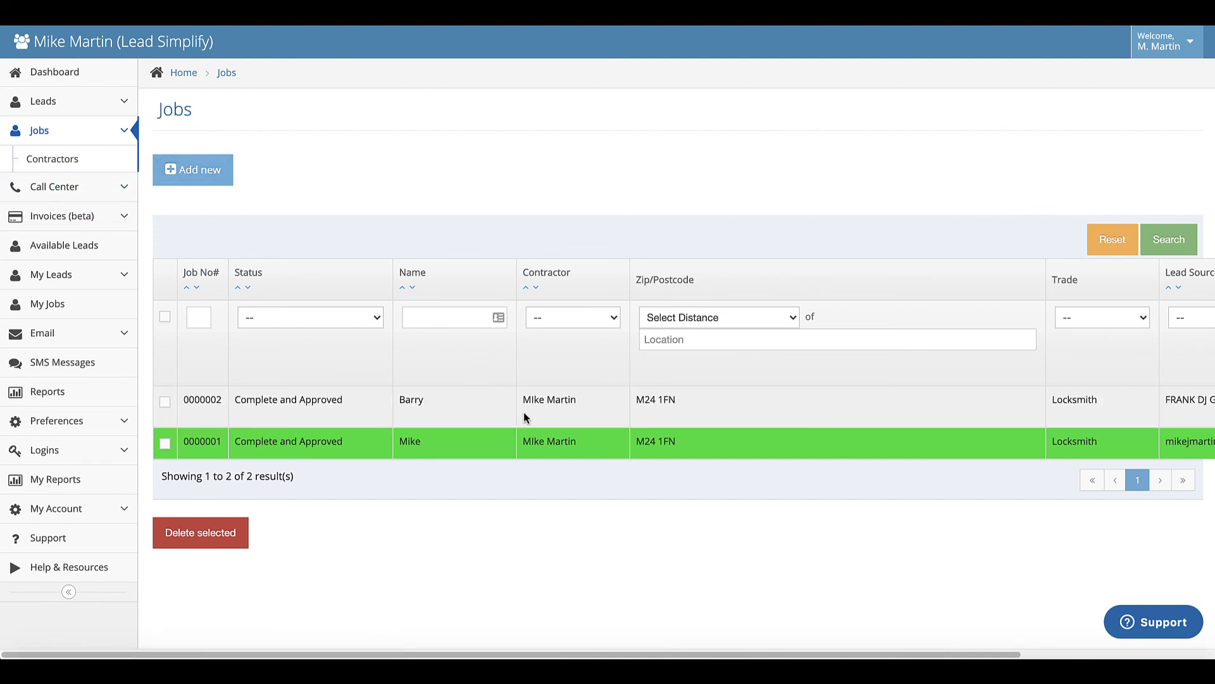
- Open locksmith job 0000001 and review its details
{"action": "left_click", "coordinate": [589, 443]}
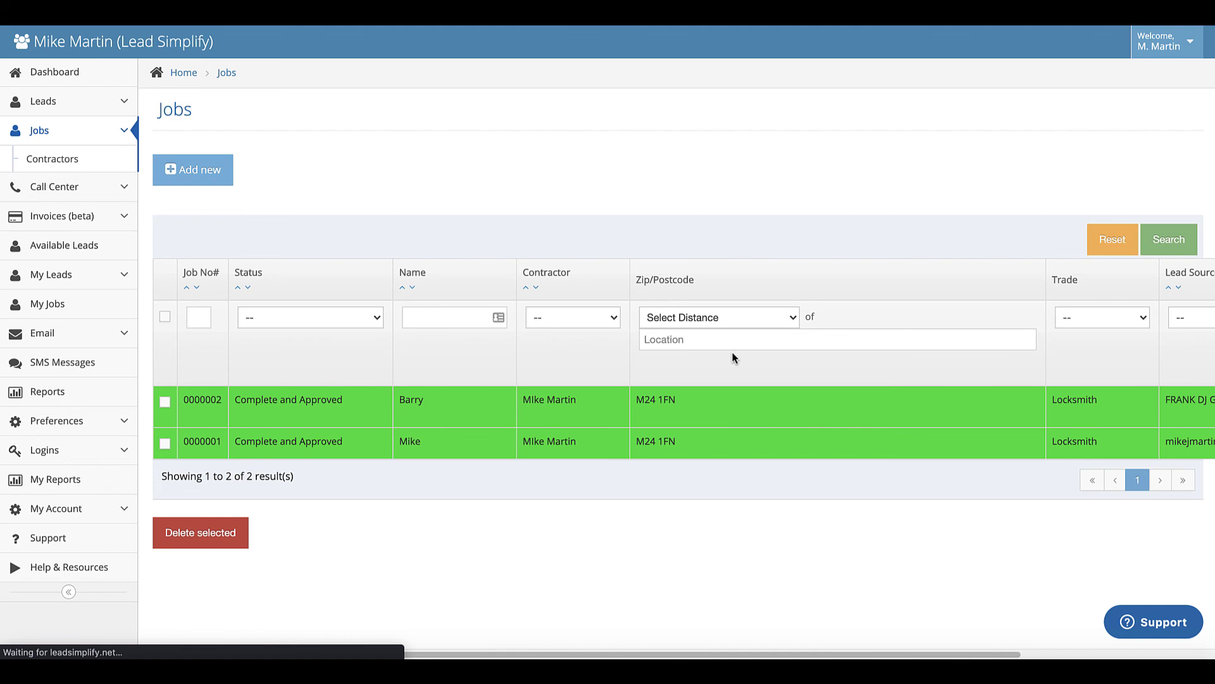
{"action": "scroll", "coordinate": [819, 463], "scroll_direction": "down", "scroll_amount": 4}
{"action": "scroll", "coordinate": [818, 462], "scroll_direction": "down", "scroll_amount": 2}
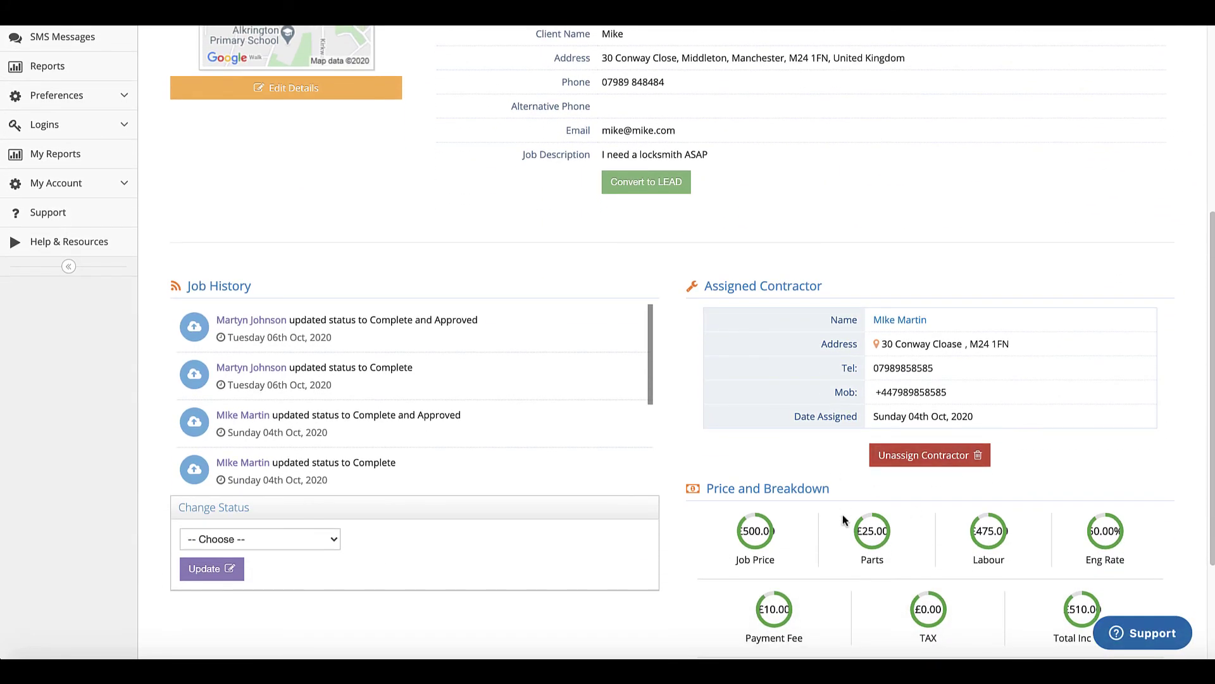
{"action": "scroll", "coordinate": [844, 516], "scroll_direction": "down", "scroll_amount": 3}
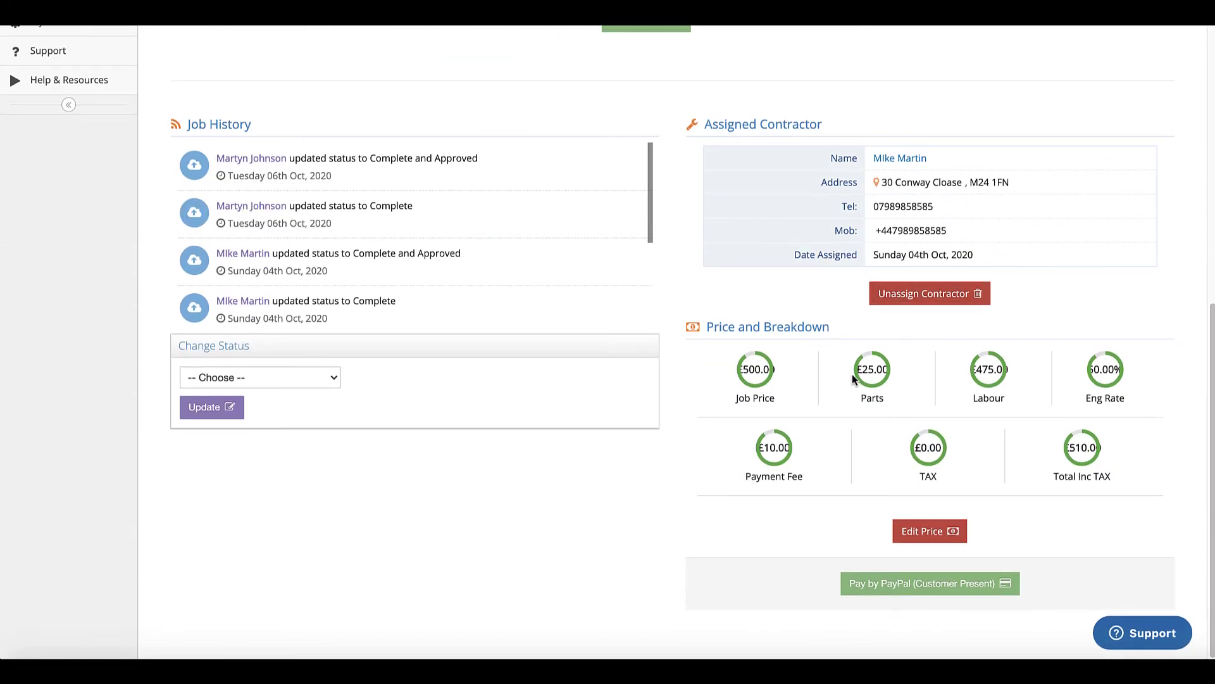
{"action": "scroll", "coordinate": [956, 380], "scroll_direction": "up", "scroll_amount": 3}
{"action": "scroll", "coordinate": [954, 375], "scroll_direction": "up", "scroll_amount": 4}
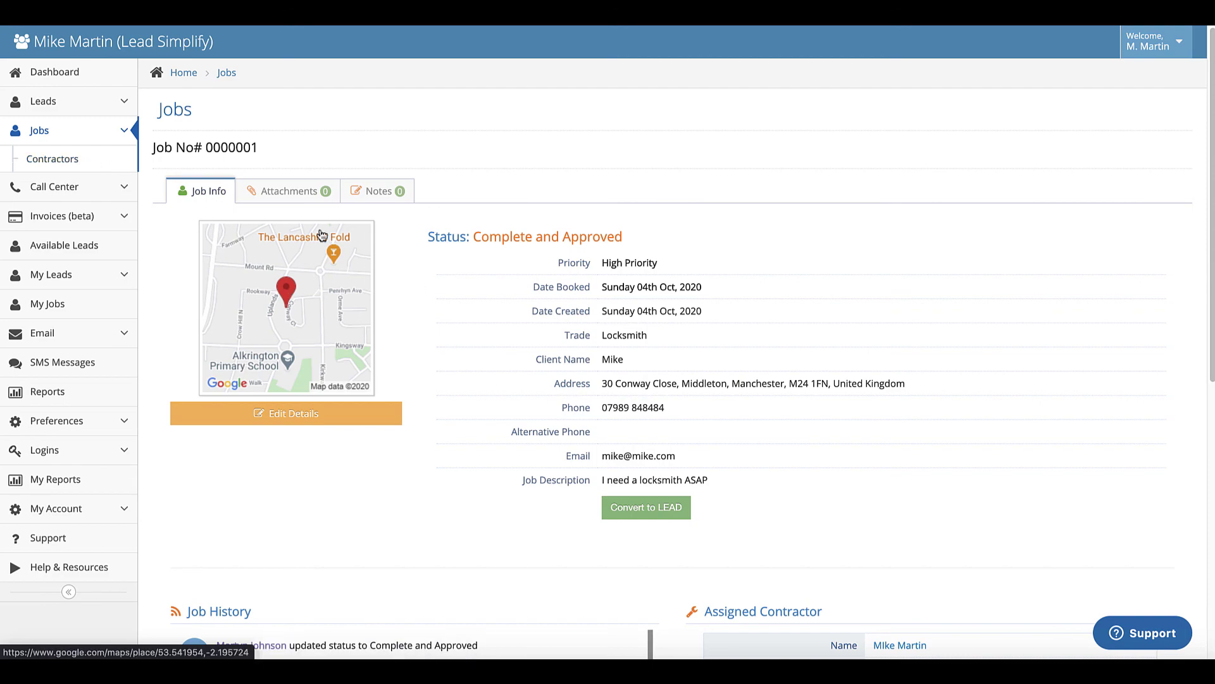
{"action": "scroll", "coordinate": [469, 304], "scroll_direction": "down", "scroll_amount": 2}
{"action": "scroll", "coordinate": [470, 304], "scroll_direction": "down", "scroll_amount": 3}
{"action": "scroll", "coordinate": [469, 305], "scroll_direction": "up", "scroll_amount": 4}
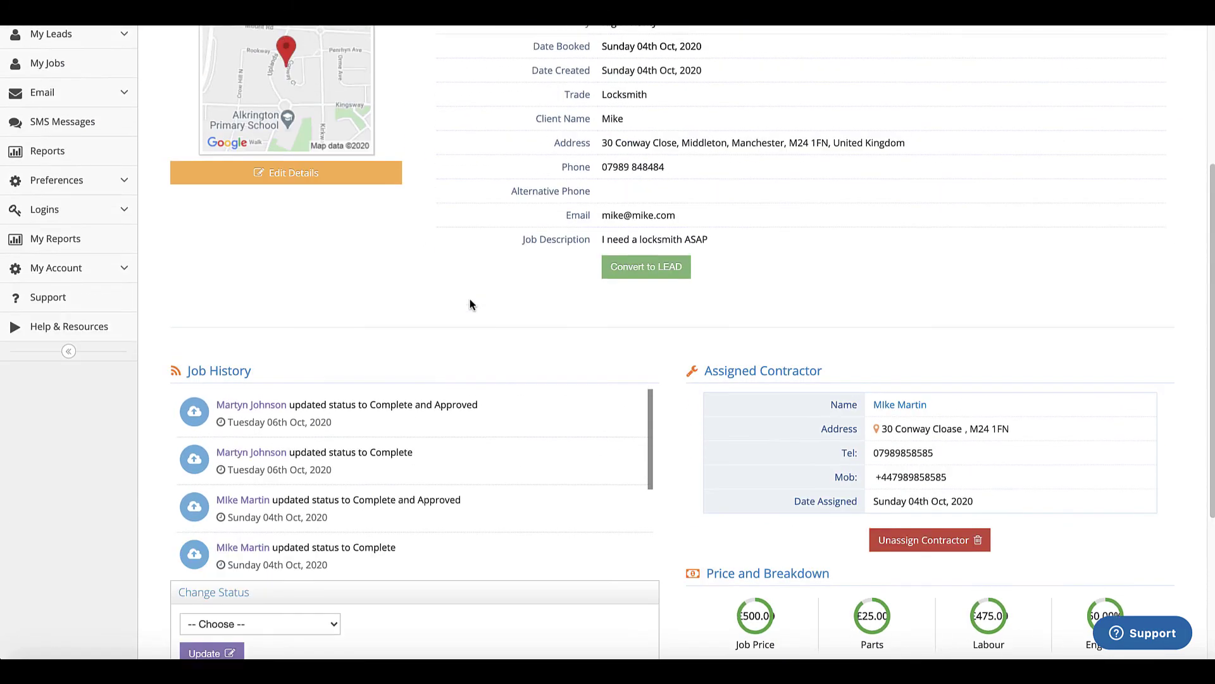
{"action": "scroll", "coordinate": [509, 328], "scroll_direction": "down", "scroll_amount": 2}
{"action": "scroll", "coordinate": [519, 329], "scroll_direction": "down", "scroll_amount": 4}
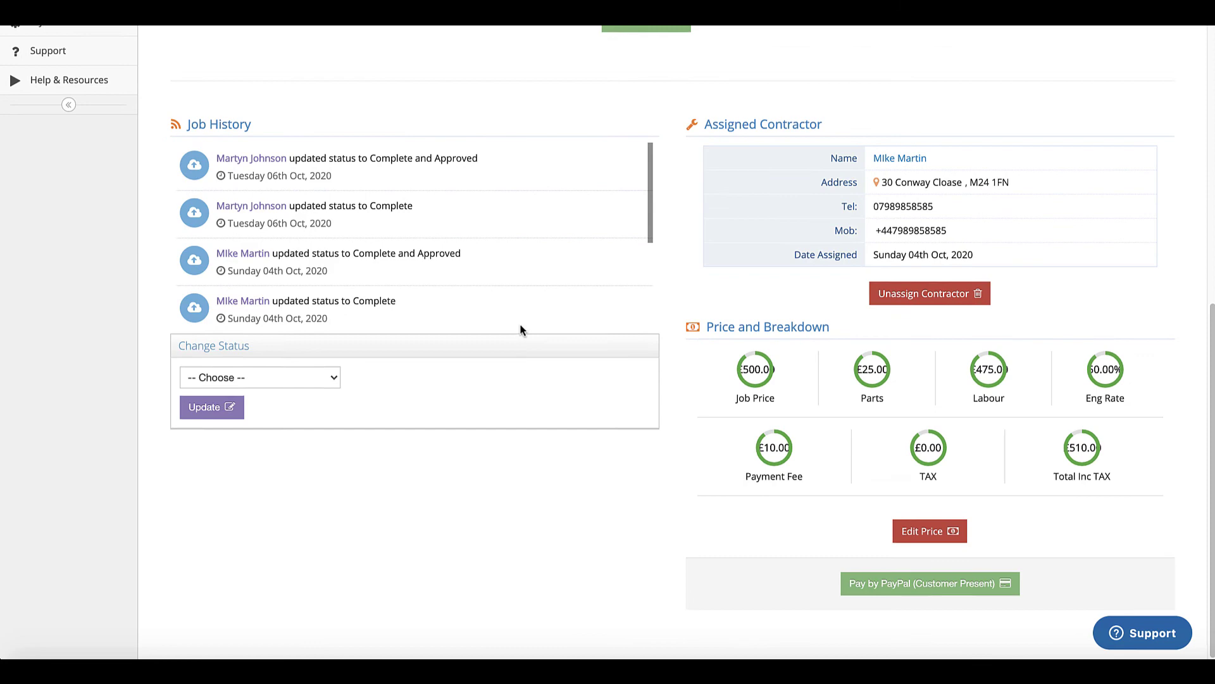
{"action": "scroll", "coordinate": [519, 329], "scroll_direction": "up", "scroll_amount": 3}
{"action": "scroll", "coordinate": [518, 329], "scroll_direction": "down", "scroll_amount": 1}
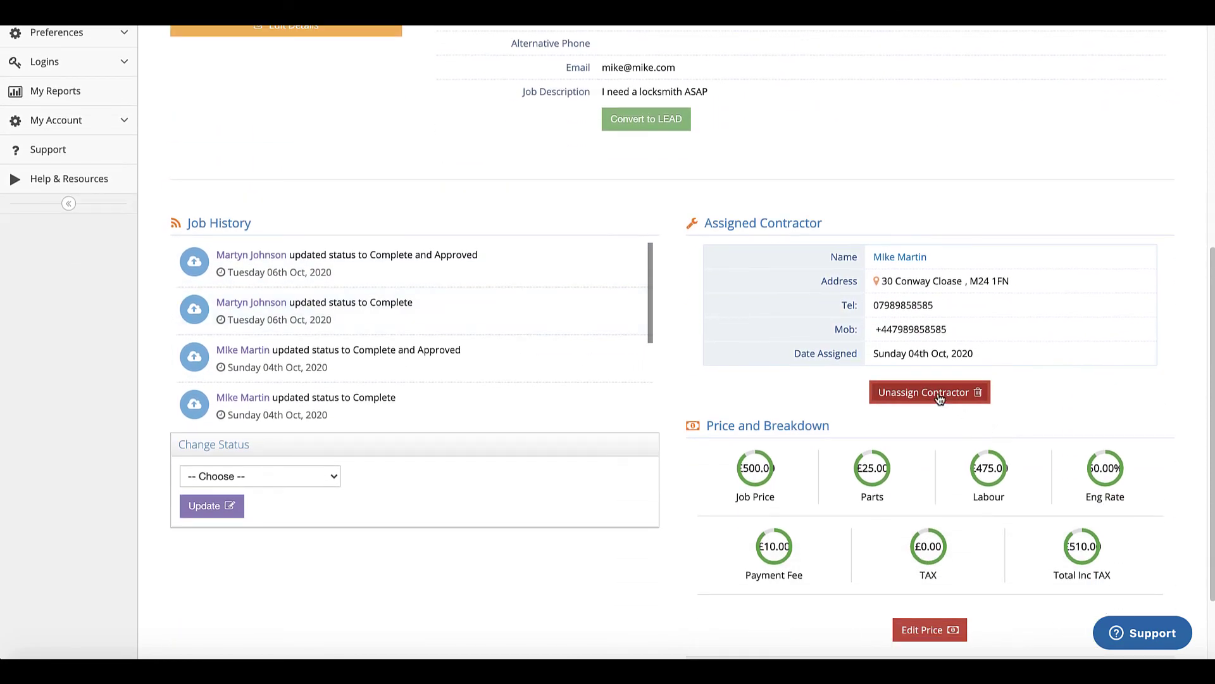
- Unassign the contractor from job 0000001, confirming removal of its job price
{"action": "left_click", "coordinate": [937, 396]}
{"action": "left_click", "coordinate": [734, 70]}
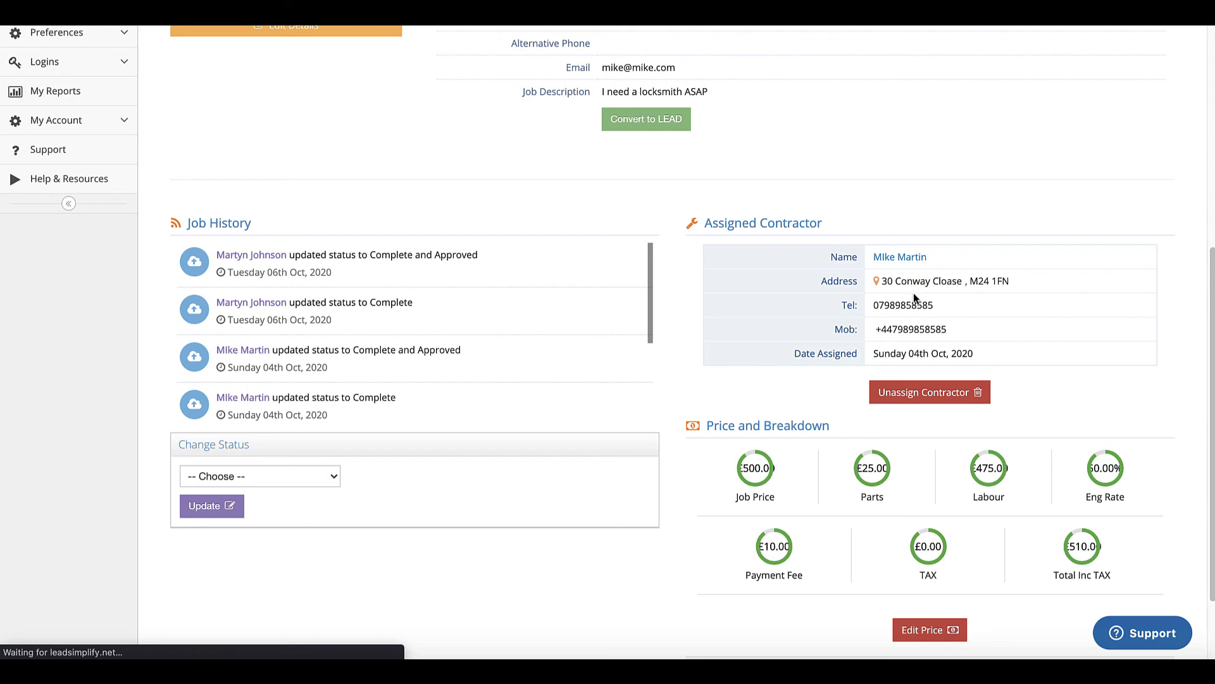
{"action": "scroll", "coordinate": [909, 369], "scroll_direction": "down", "scroll_amount": 7}
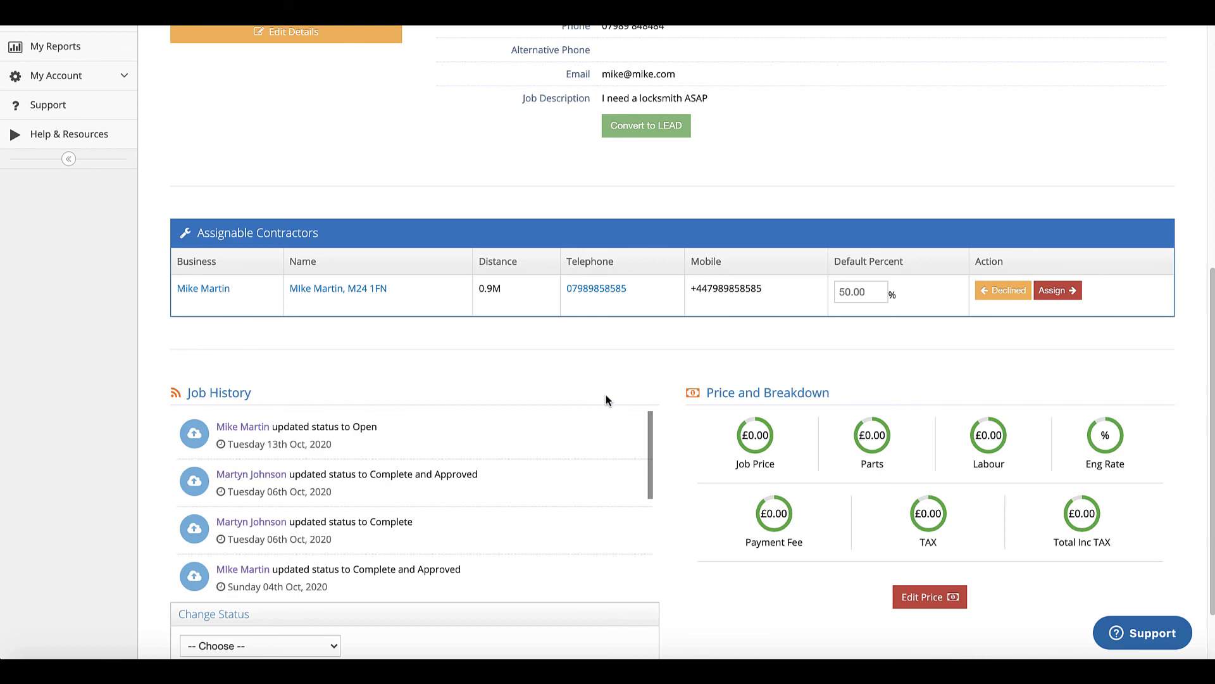
{"action": "scroll", "coordinate": [606, 400], "scroll_direction": "down", "scroll_amount": 1}
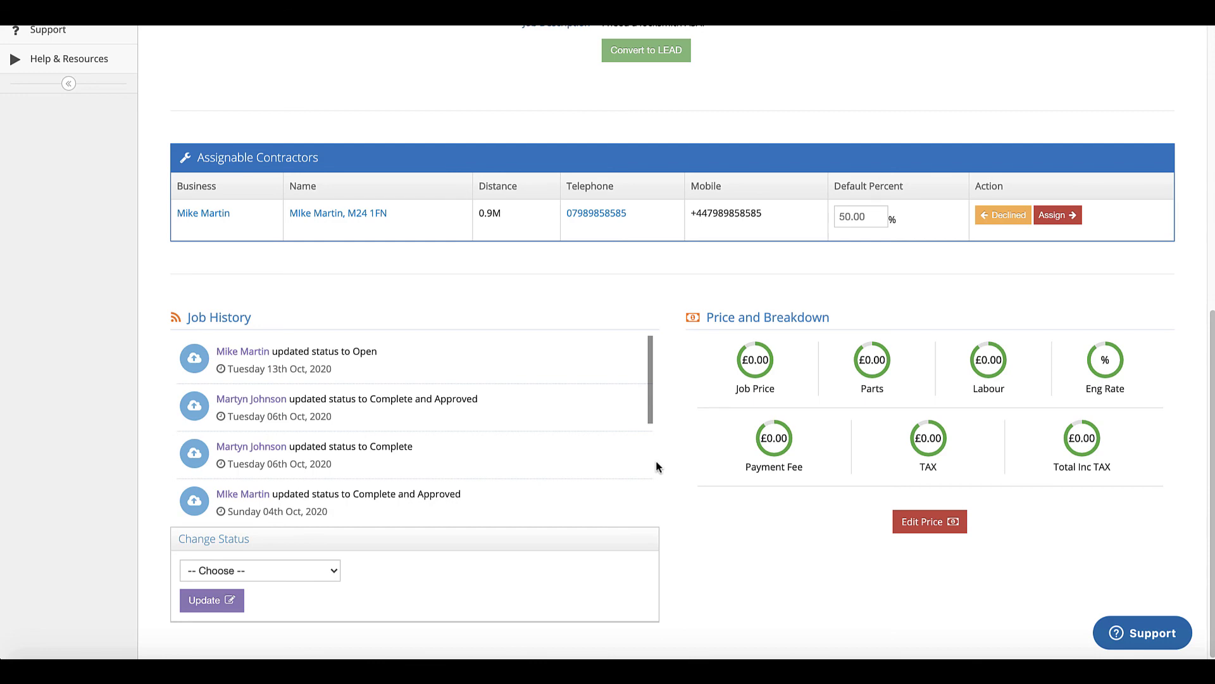
{"action": "scroll", "coordinate": [645, 443], "scroll_direction": "down", "scroll_amount": 3}
{"action": "scroll", "coordinate": [646, 387], "scroll_direction": "up", "scroll_amount": 6}
{"action": "scroll", "coordinate": [645, 382], "scroll_direction": "up", "scroll_amount": 3}
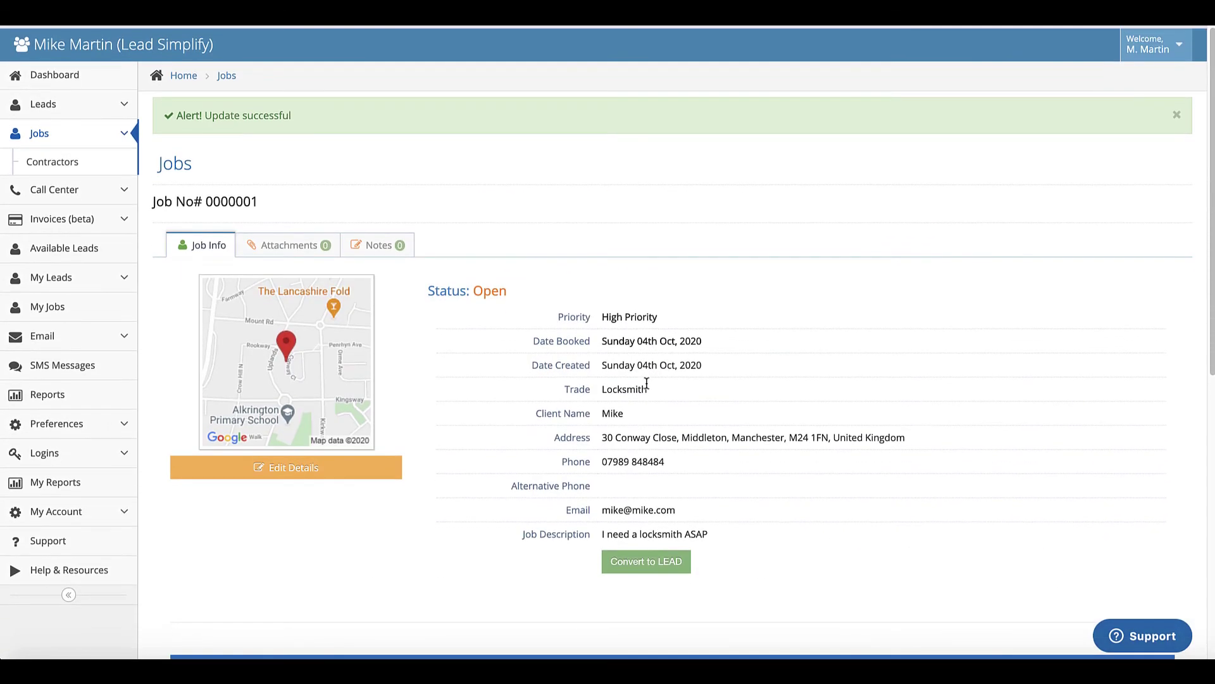